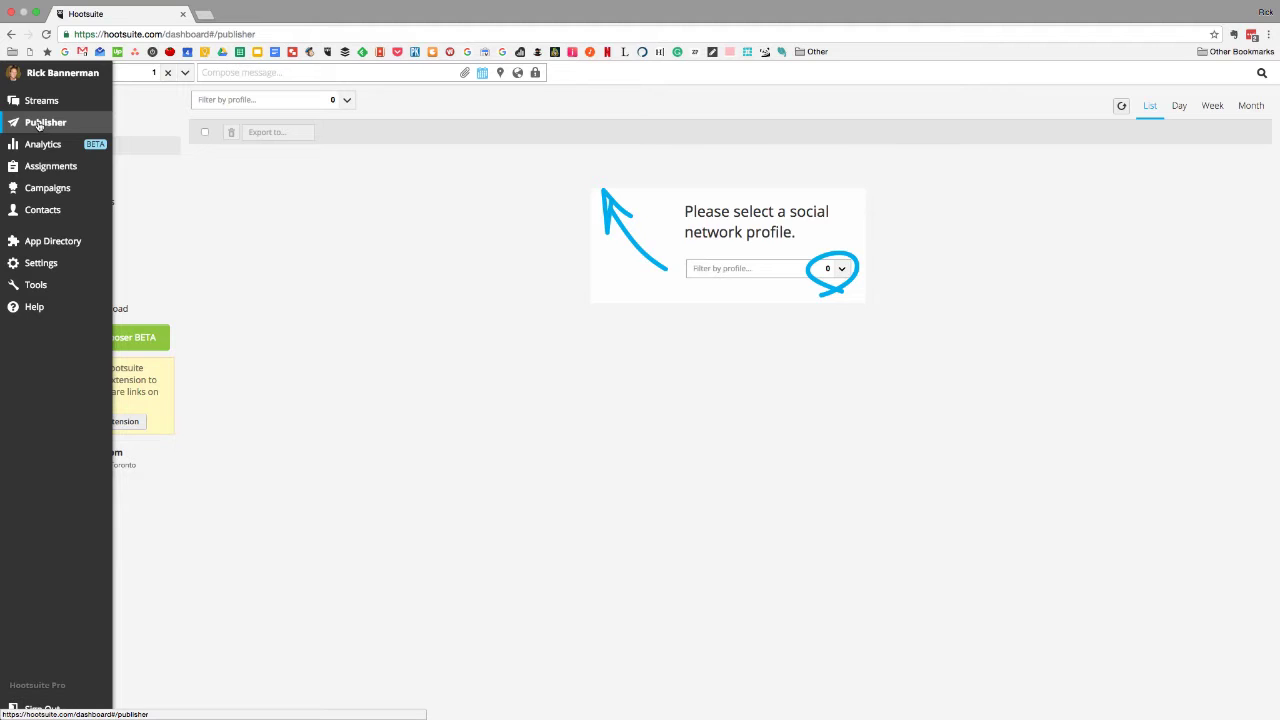
Step: Open Hootsuite's Publisher section, which lands on the Scheduled messages list
{"action": "left_click", "coordinate": [38, 124]}
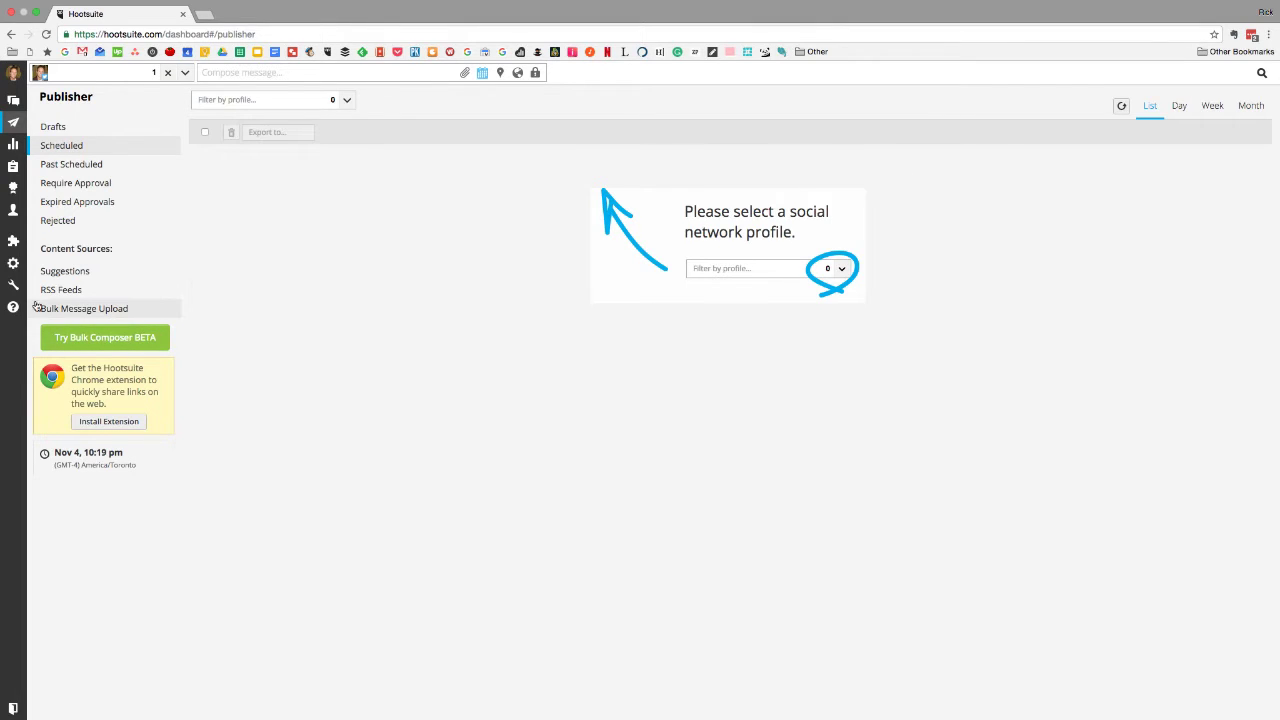
Step: Open Bulk Message Upload and choose to try the new Bulk Composer
{"action": "left_click", "coordinate": [97, 317]}
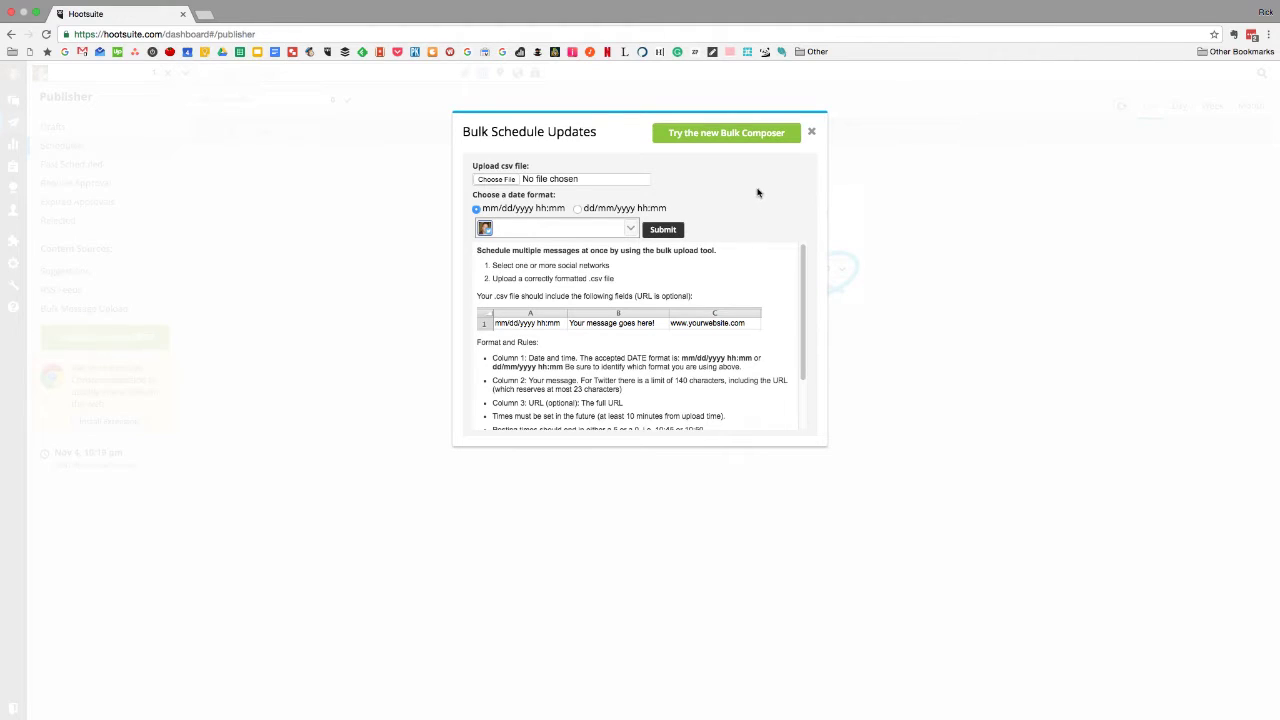
{"action": "left_click", "coordinate": [727, 134]}
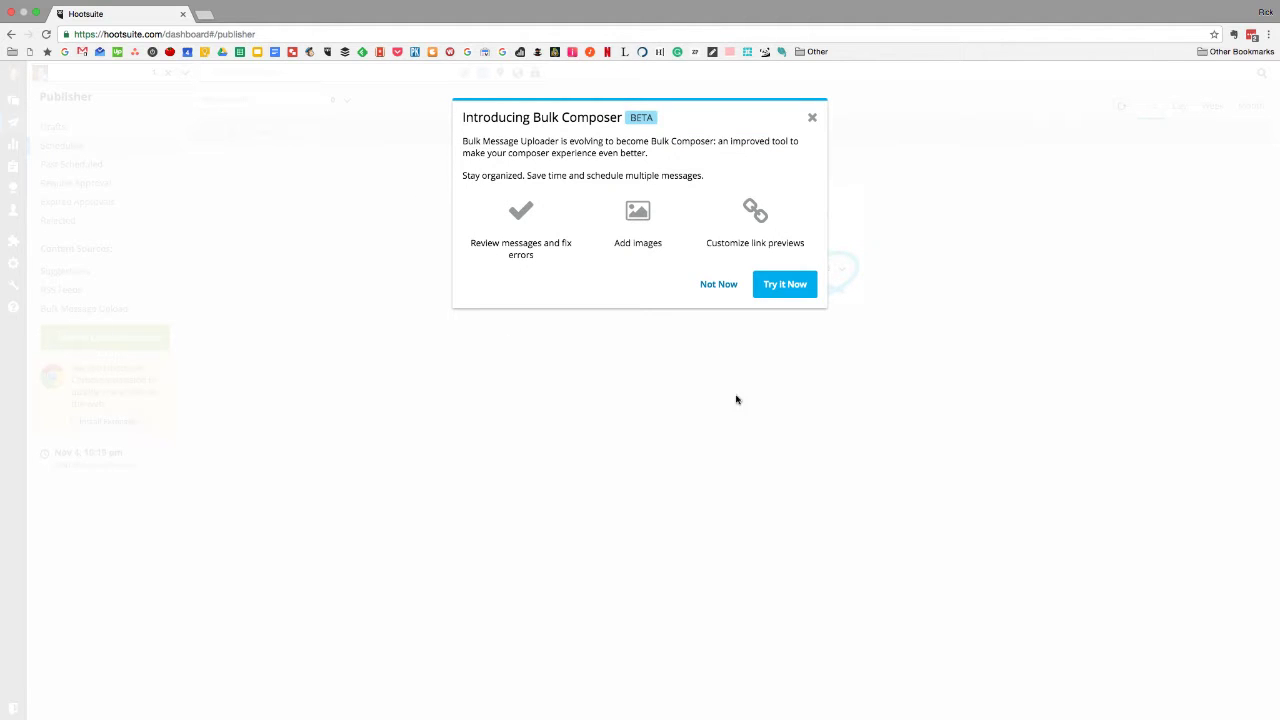
Step: Enter the Bulk Composer and download the example file bulk-schedule-sample.csv
{"action": "left_click", "coordinate": [785, 288]}
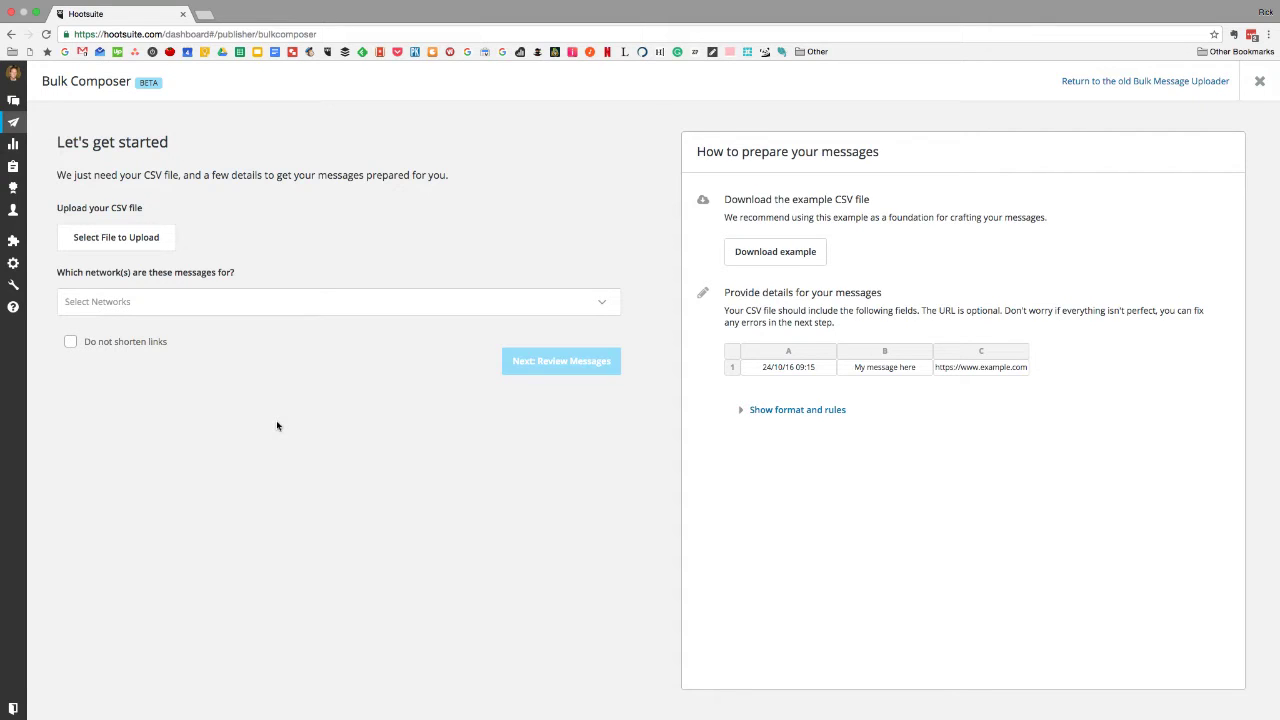
{"action": "left_click", "coordinate": [141, 234]}
{"action": "left_click", "coordinate": [787, 253]}
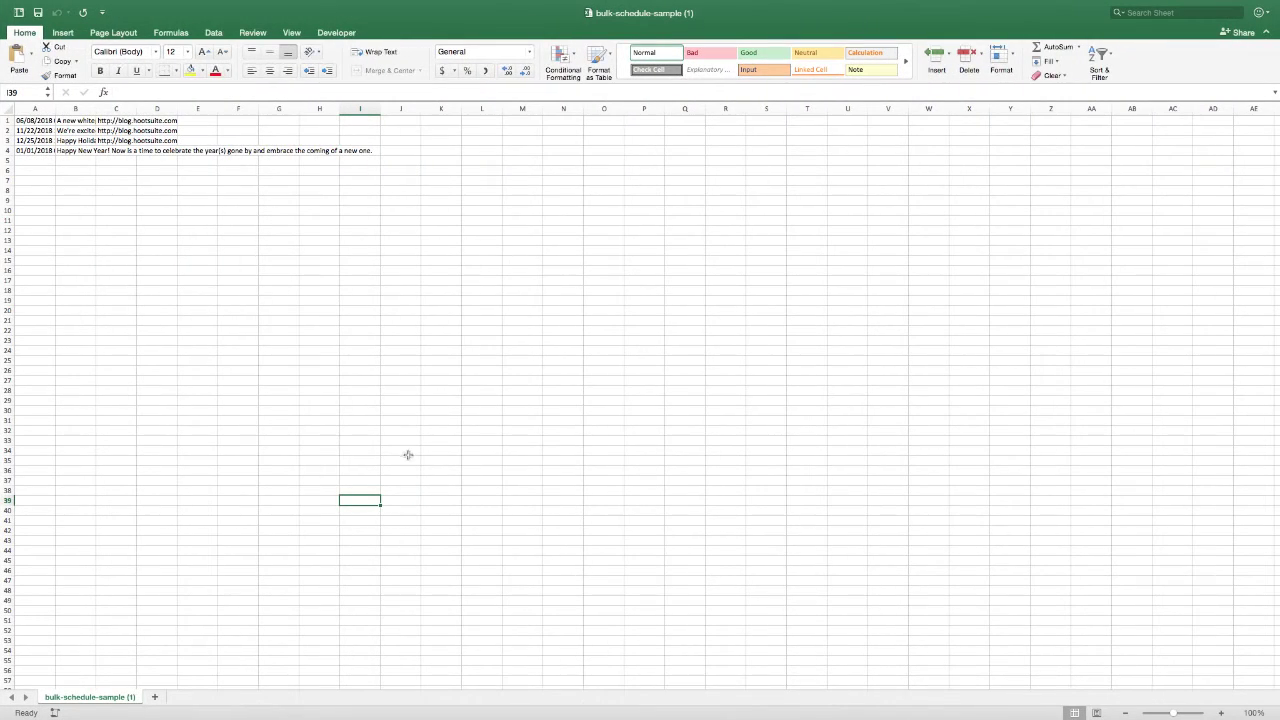
Step: Widen the sample CSV's columns A and C so dates and URLs show in full
{"action": "left_click", "coordinate": [167, 274]}
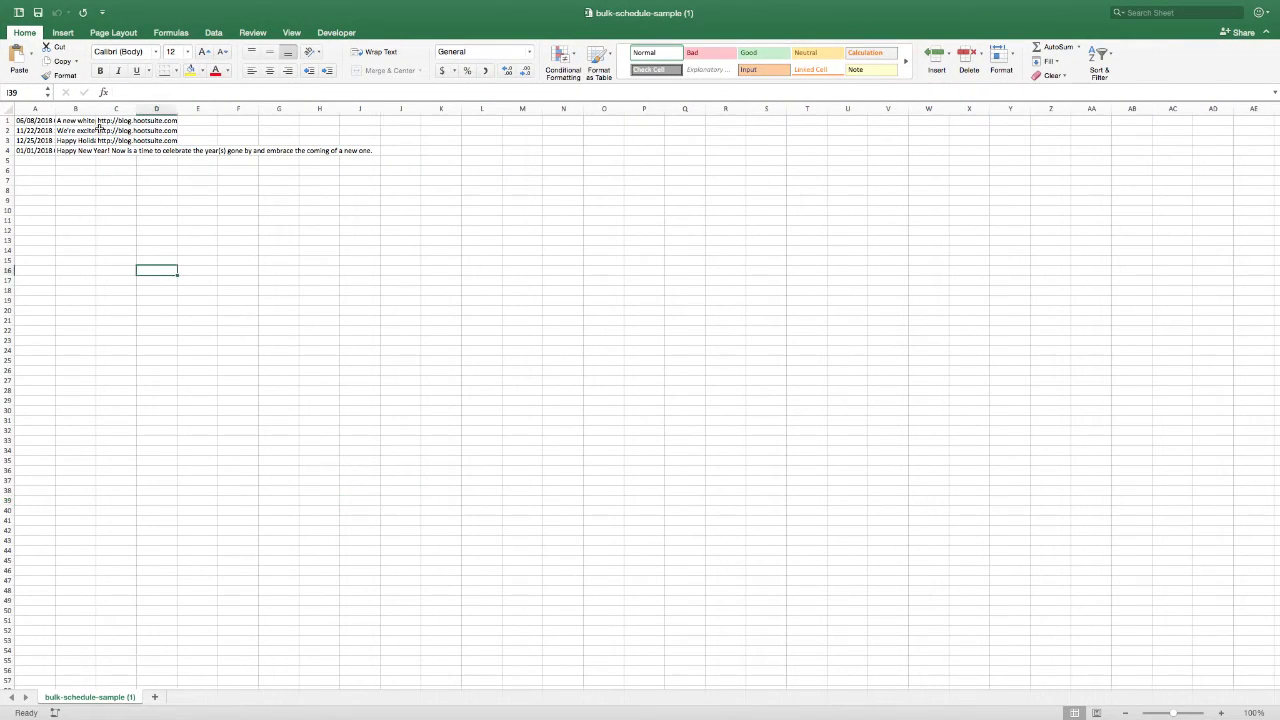
{"action": "left_click_drag", "start_coordinate": [55, 109], "coordinate": [567, 110]}
{"action": "left_click_drag", "start_coordinate": [63, 120], "coordinate": [63, 150]}
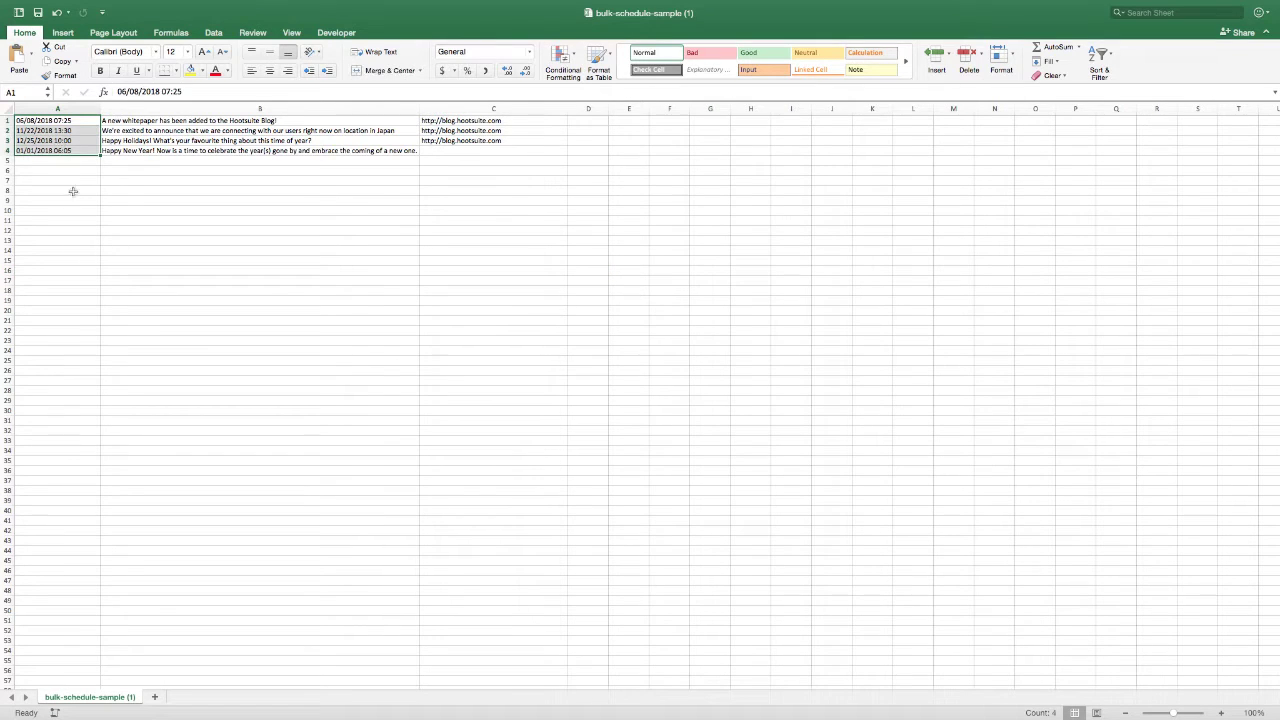
Step: Inspect the sample's dates, messages and URLs, noting row 4 has no URL
{"action": "left_click", "coordinate": [86, 182]}
{"action": "left_click_drag", "start_coordinate": [163, 121], "coordinate": [165, 157]}
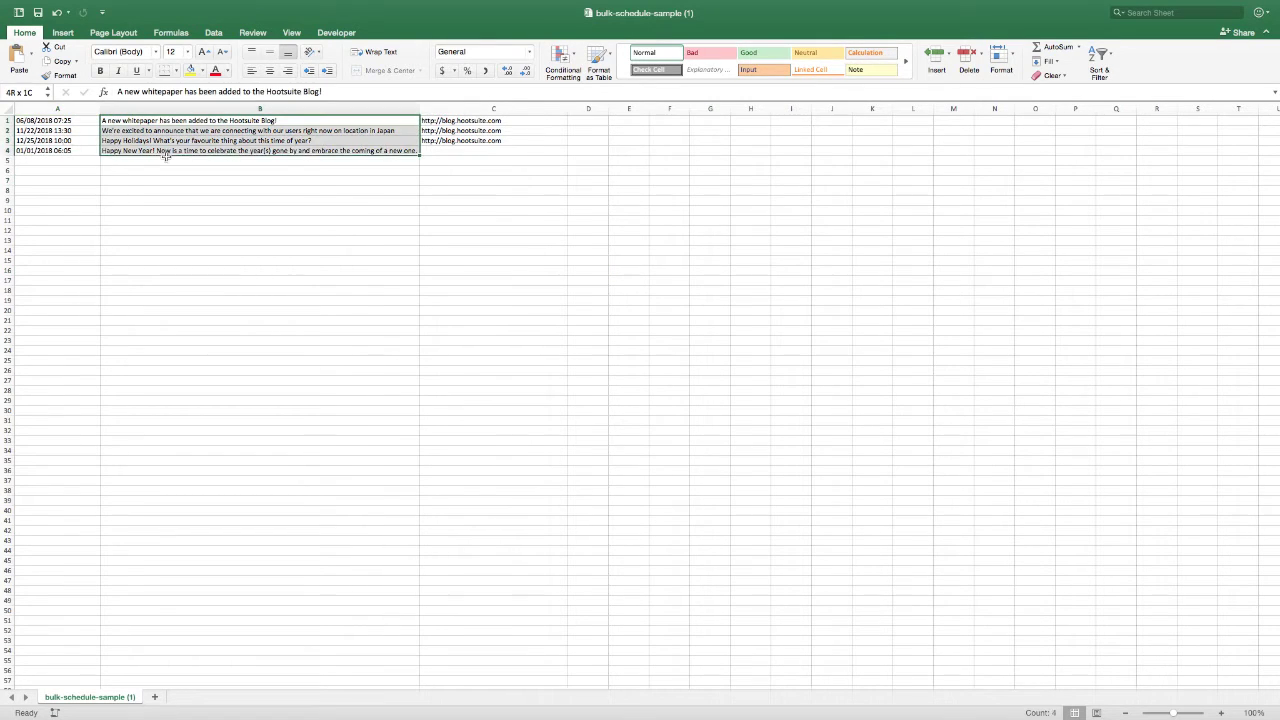
{"action": "left_click", "coordinate": [229, 221]}
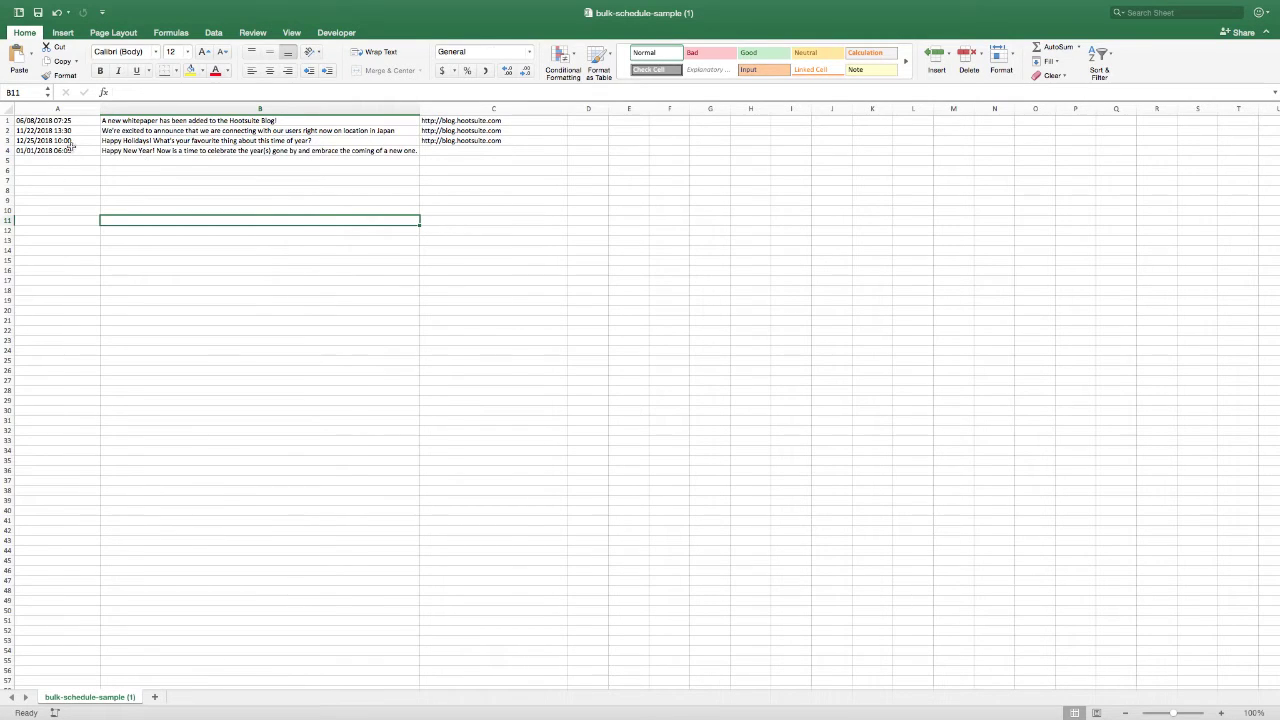
{"action": "mouse_move", "coordinate": [502, 123]}
{"action": "left_mouse_down"}
{"action": "mouse_move", "coordinate": [506, 160]}
{"action": "mouse_move", "coordinate": [500, 142]}
{"action": "left_mouse_up"}
{"action": "left_click", "coordinate": [480, 171]}
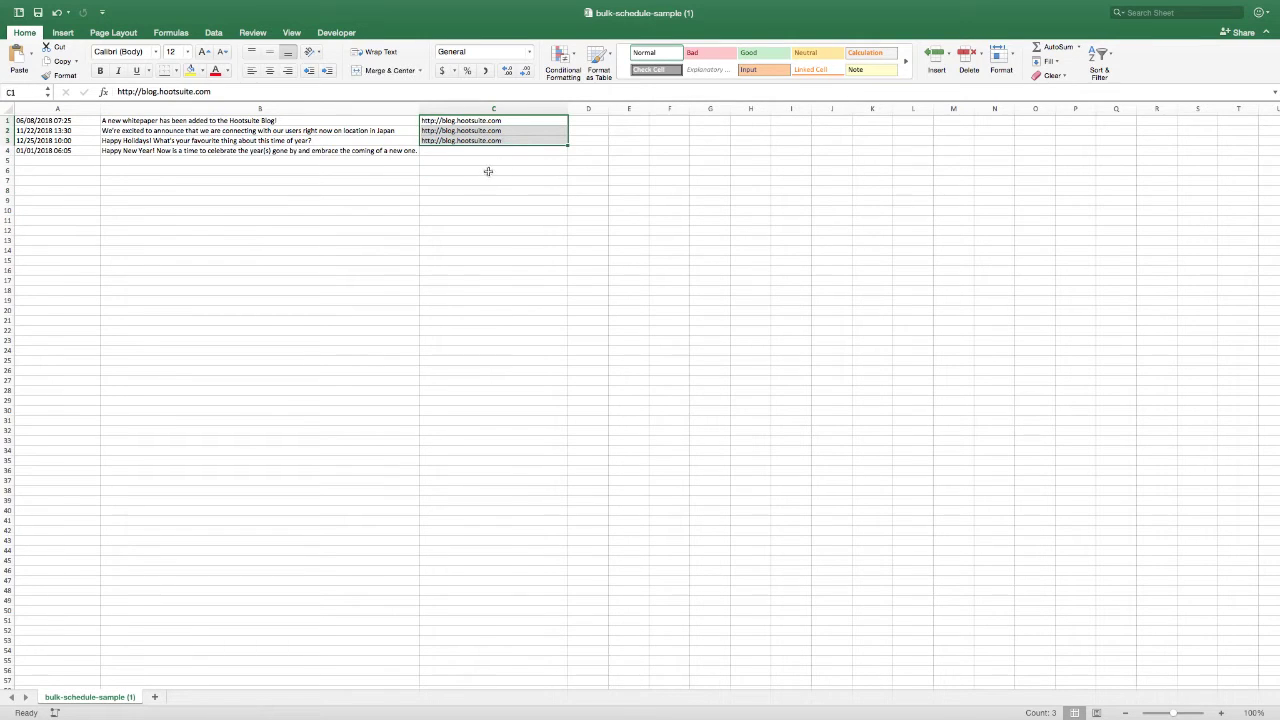
{"action": "left_click", "coordinate": [448, 153]}
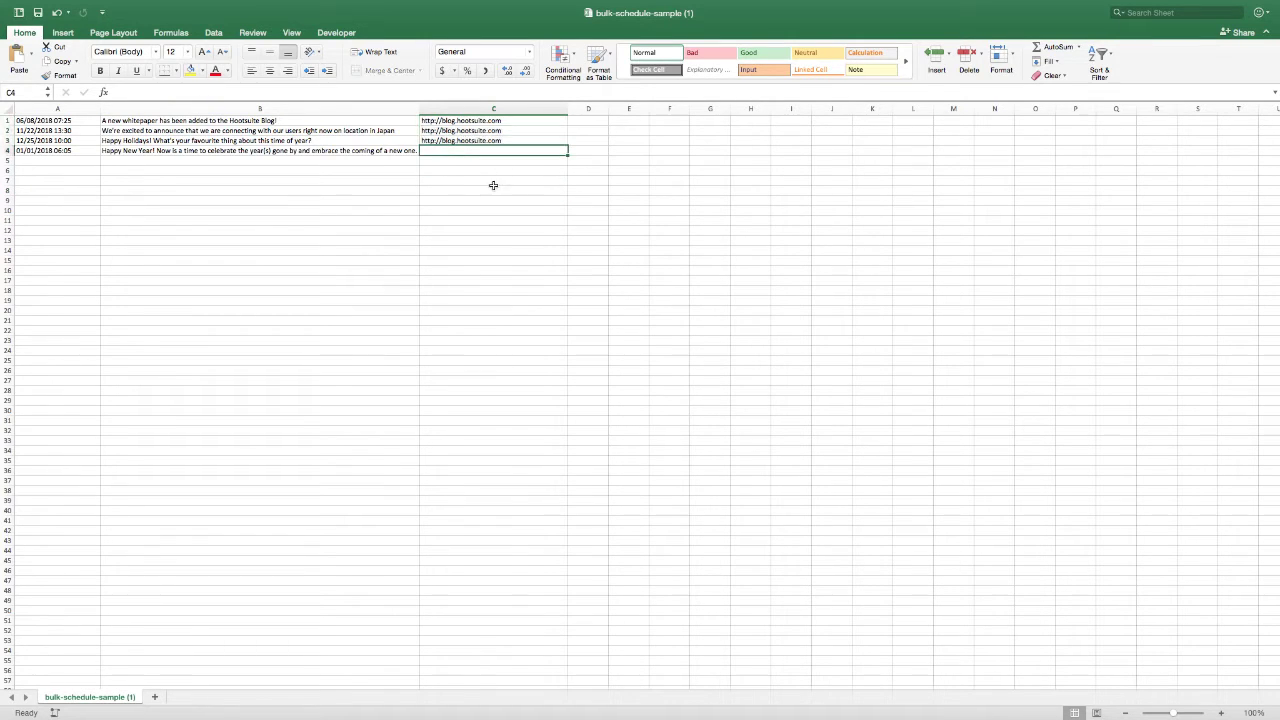
{"action": "left_click", "coordinate": [405, 150]}
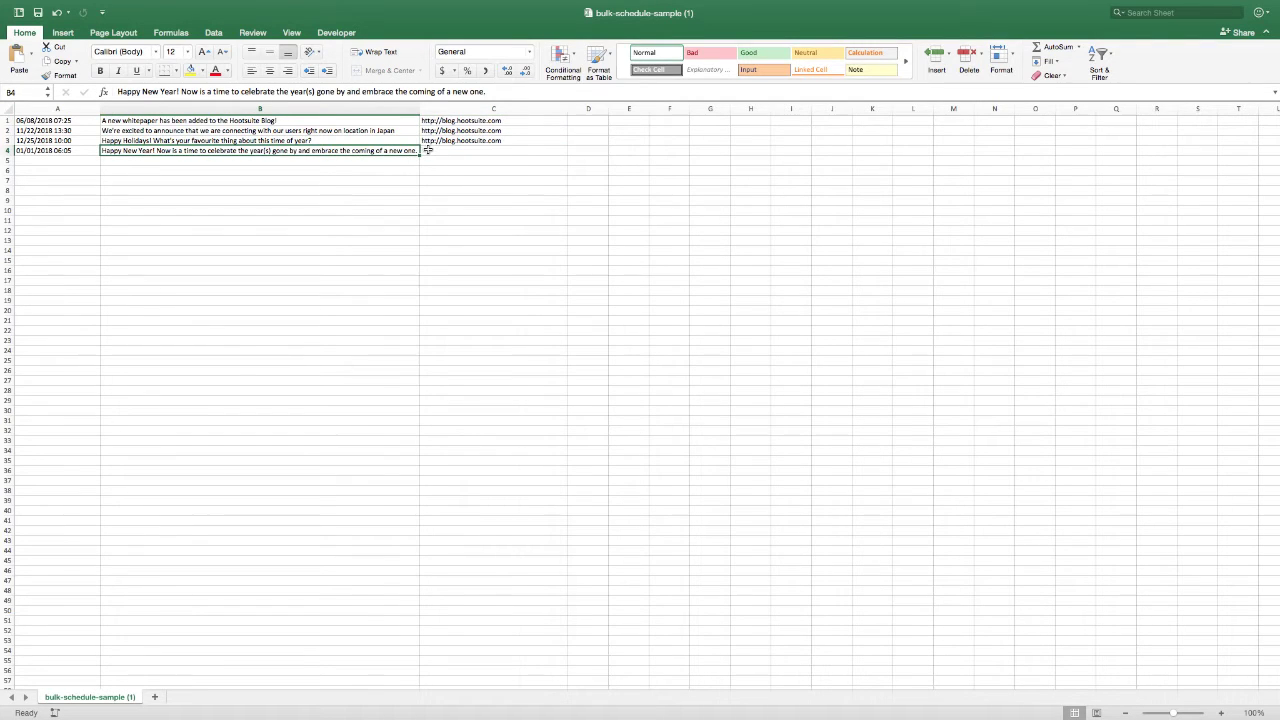
{"action": "left_click", "coordinate": [412, 218]}
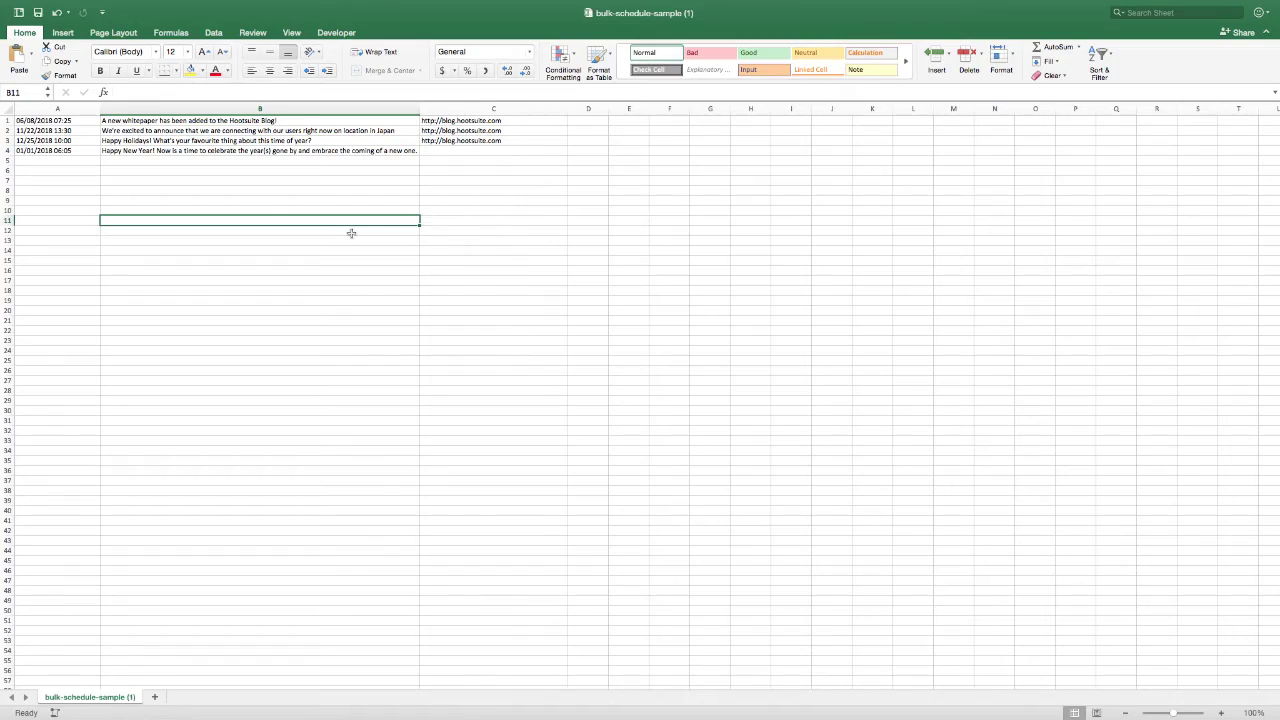
{"action": "key", "text": "ctrl+Left"}
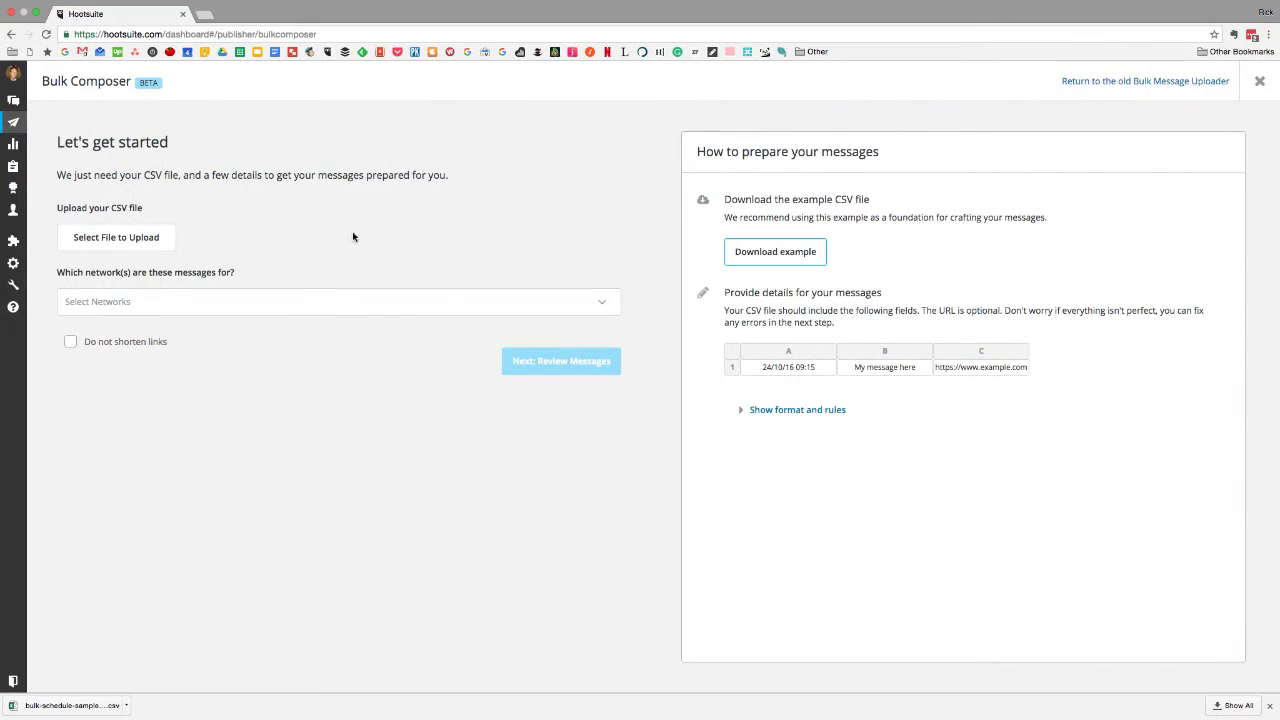
{"action": "key", "text": "ctrl+Left"}
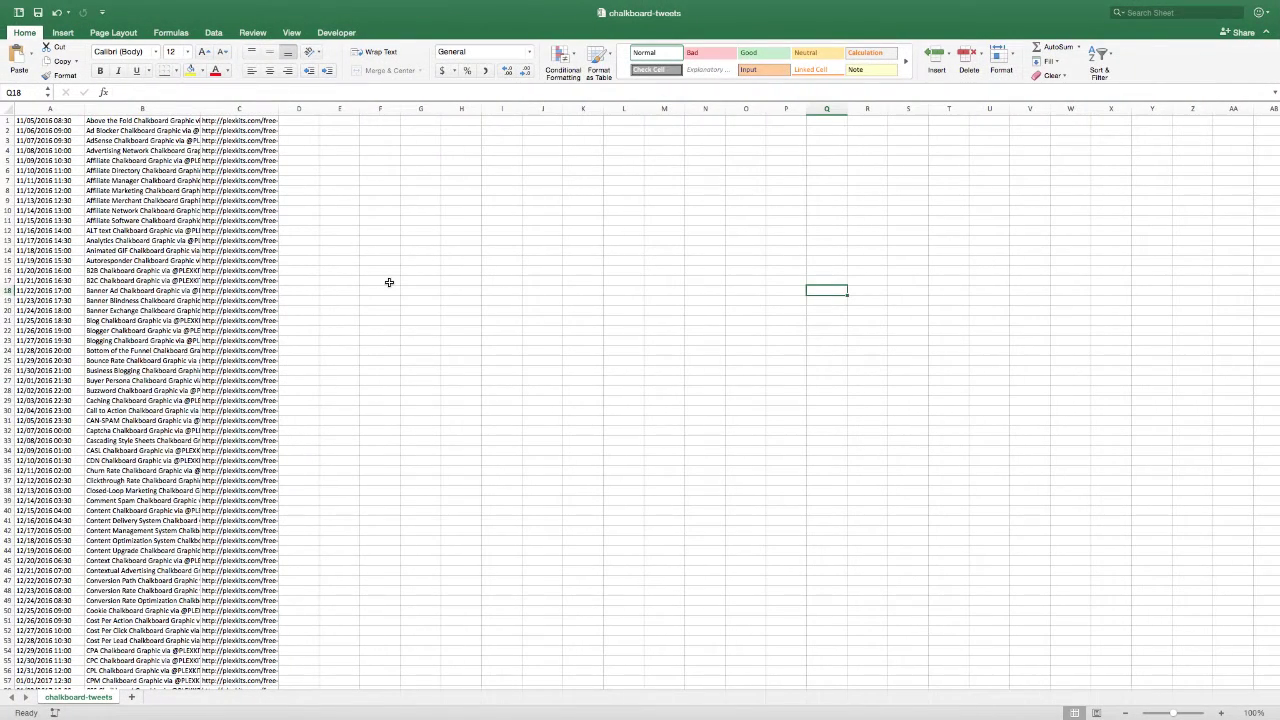
{"action": "left_click", "coordinate": [389, 289]}
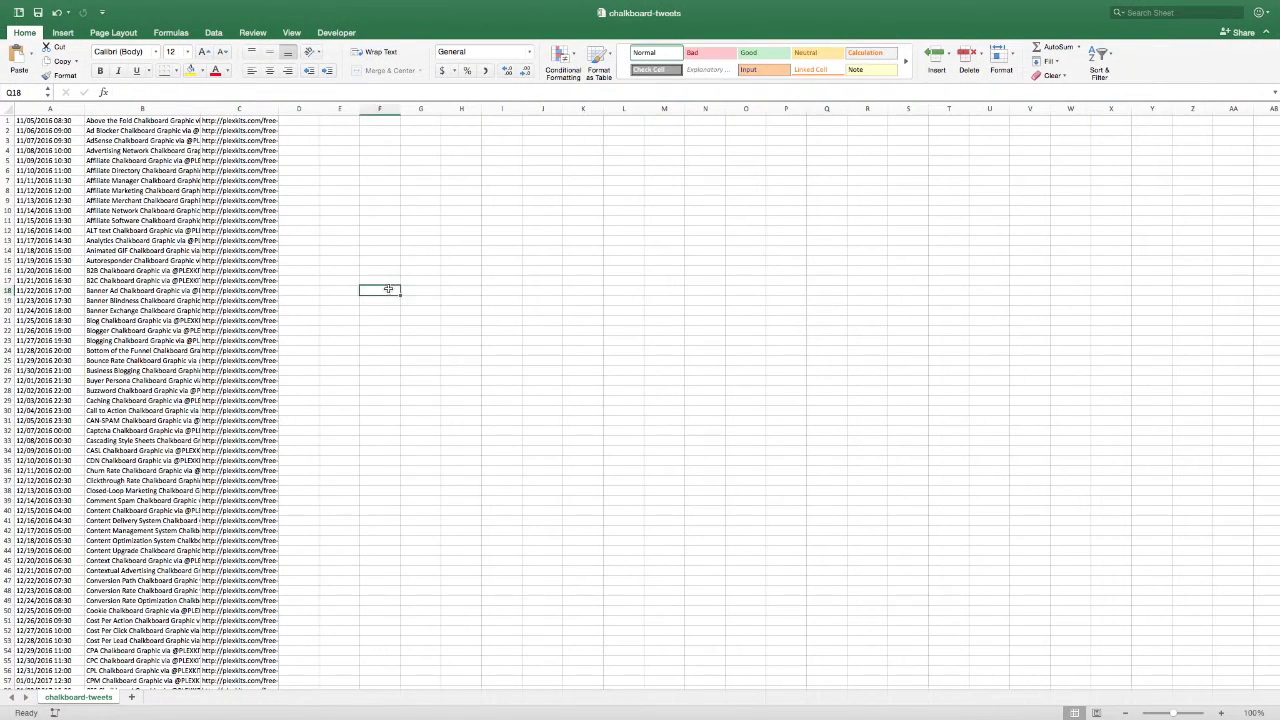
{"action": "left_click", "coordinate": [92, 259]}
{"action": "left_click", "coordinate": [60, 170]}
{"action": "left_click", "coordinate": [162, 166]}
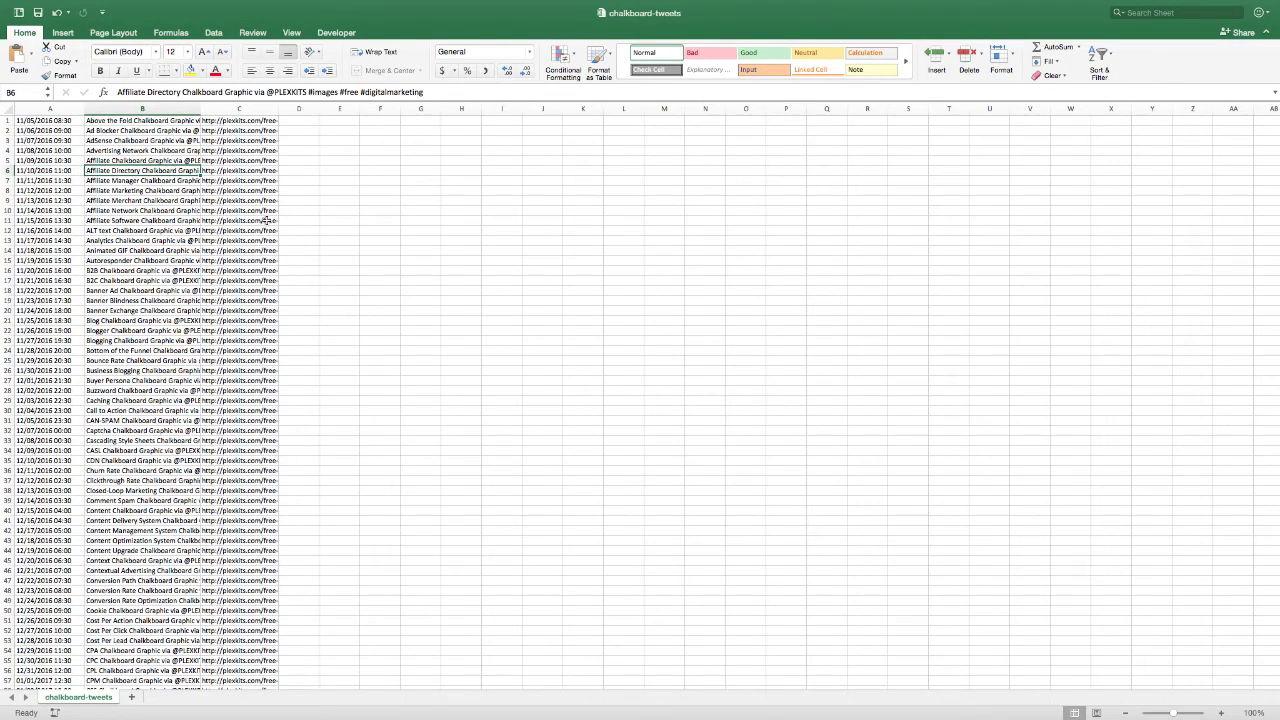
{"action": "scroll", "coordinate": [289, 254], "scroll_direction": "up", "scroll_amount": 3}
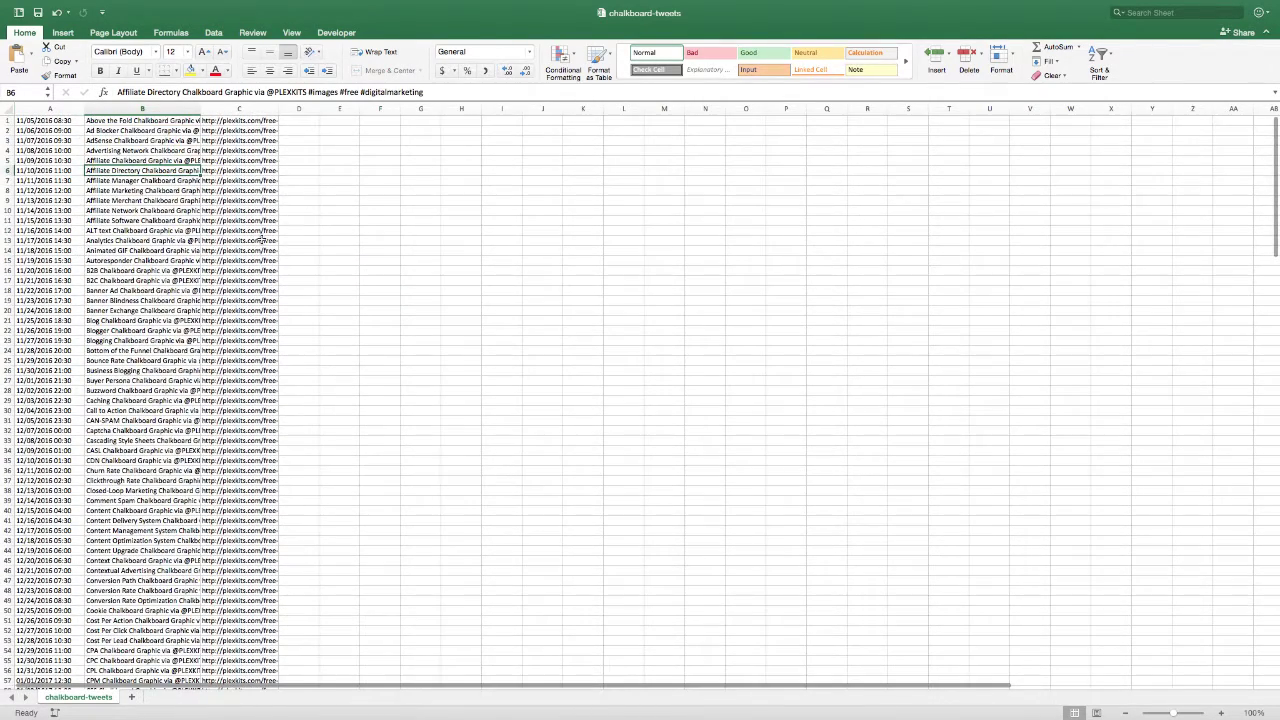
{"action": "left_click", "coordinate": [158, 211]}
{"action": "left_click_drag", "start_coordinate": [130, 122], "coordinate": [130, 142]}
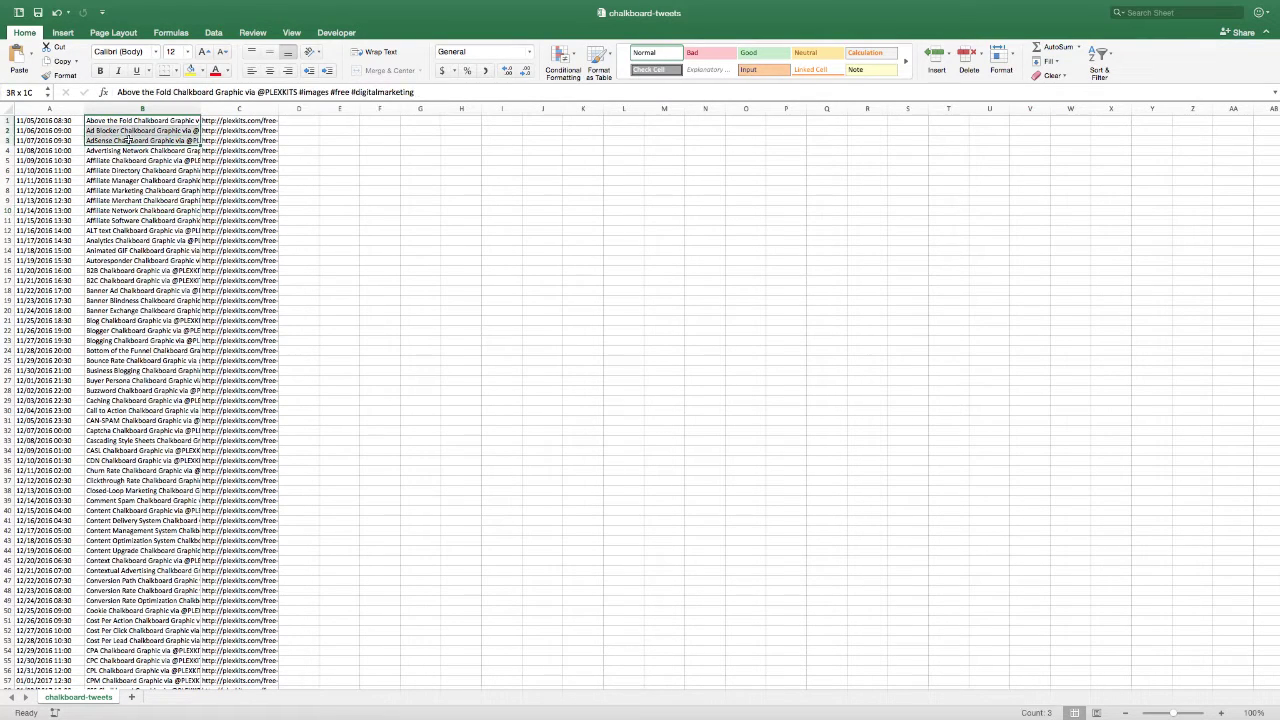
{"action": "left_click", "coordinate": [123, 183]}
{"action": "left_click", "coordinate": [118, 160]}
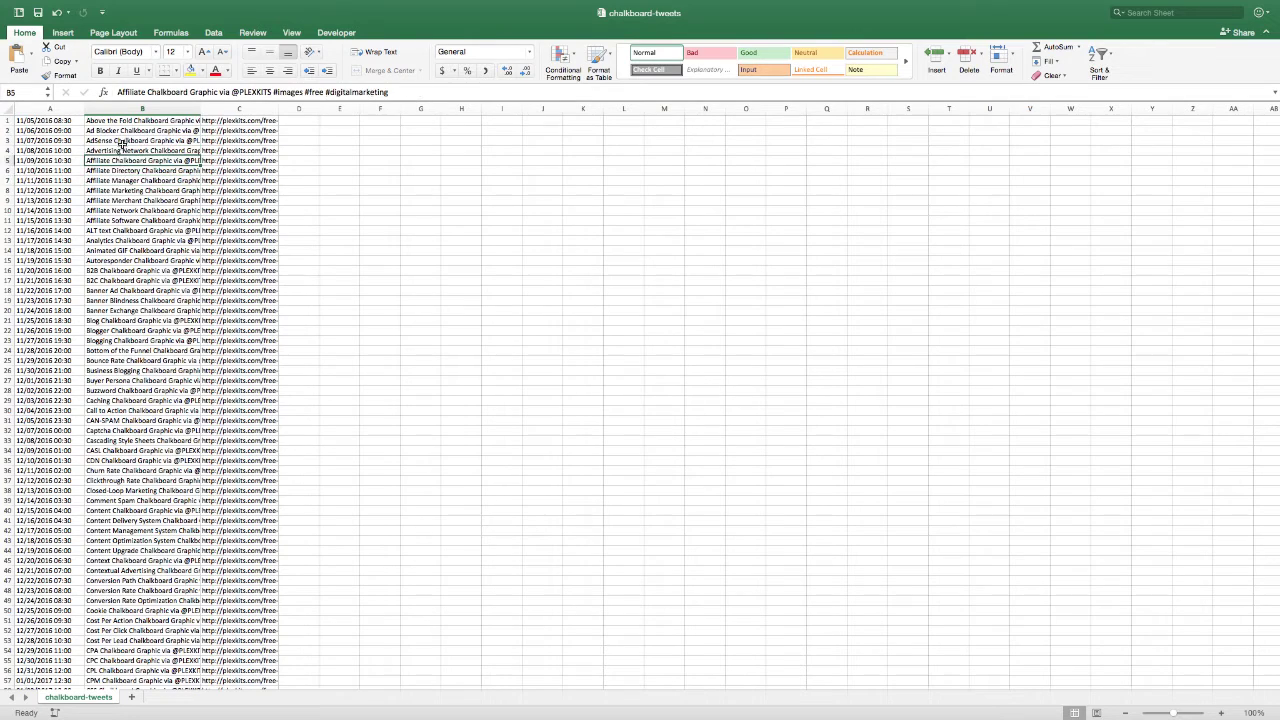
{"action": "left_click", "coordinate": [122, 140]}
{"action": "left_click", "coordinate": [125, 131]}
{"action": "left_click", "coordinate": [130, 121]}
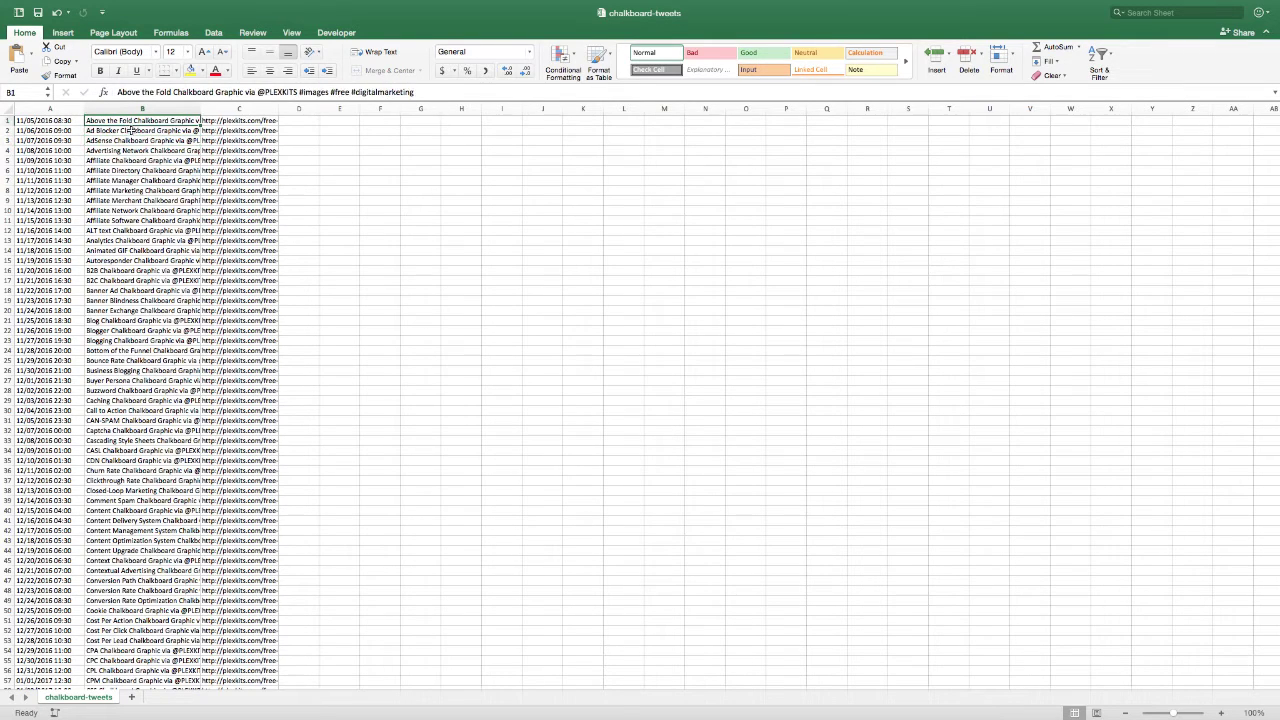
{"action": "left_click_drag", "start_coordinate": [150, 141], "coordinate": [149, 187]}
{"action": "left_click", "coordinate": [140, 150]}
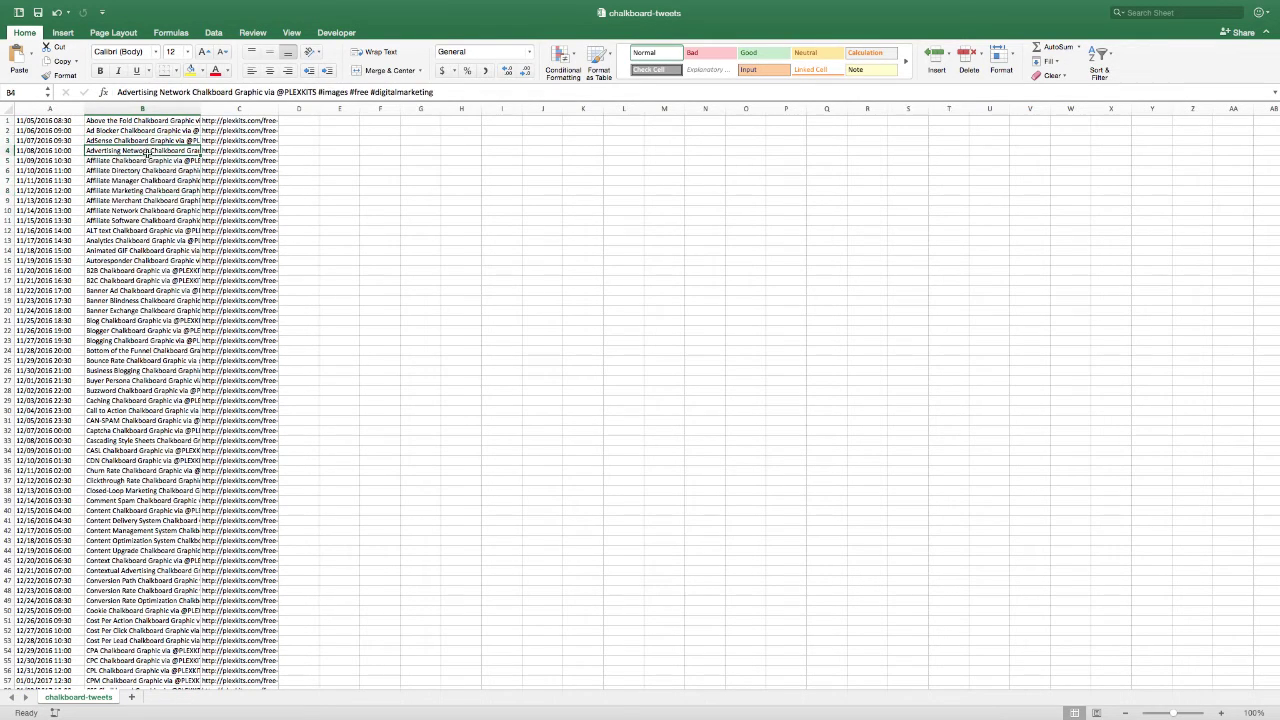
{"action": "left_click", "coordinate": [106, 131]}
{"action": "left_click_drag", "start_coordinate": [145, 331], "coordinate": [145, 321]}
{"action": "left_click_drag", "start_coordinate": [157, 272], "coordinate": [147, 202]}
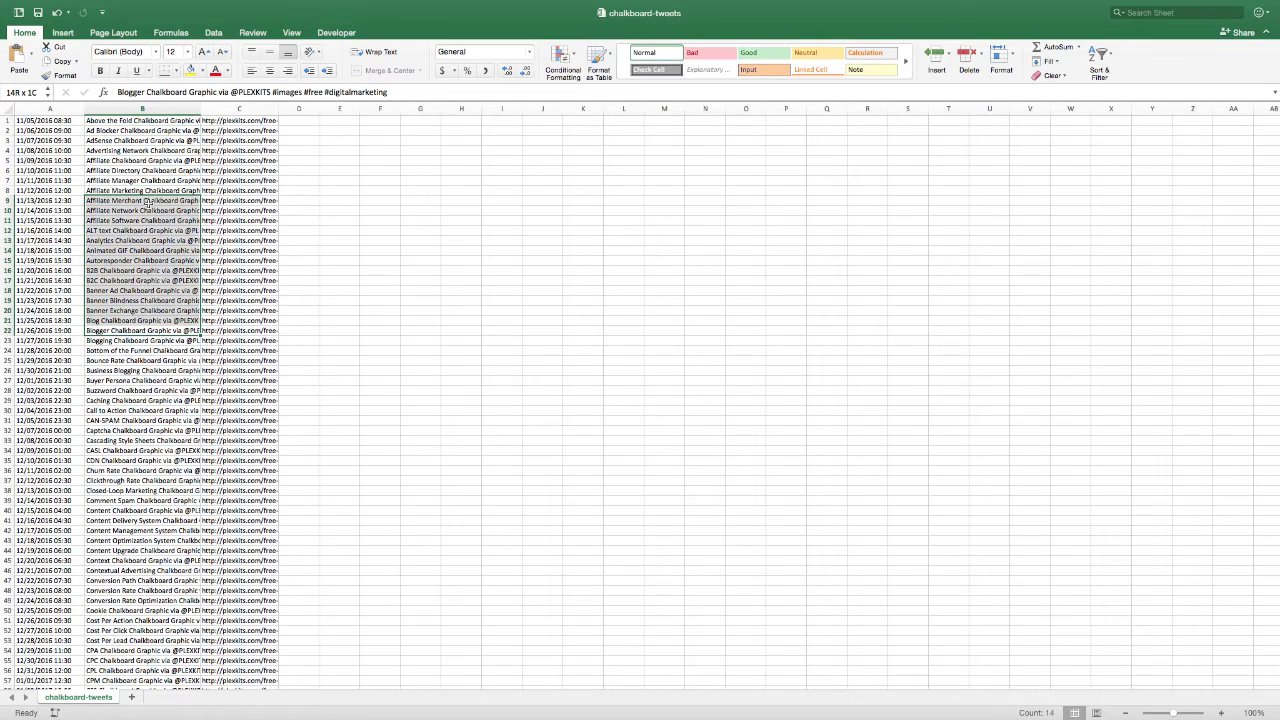
{"action": "left_click", "coordinate": [136, 171]}
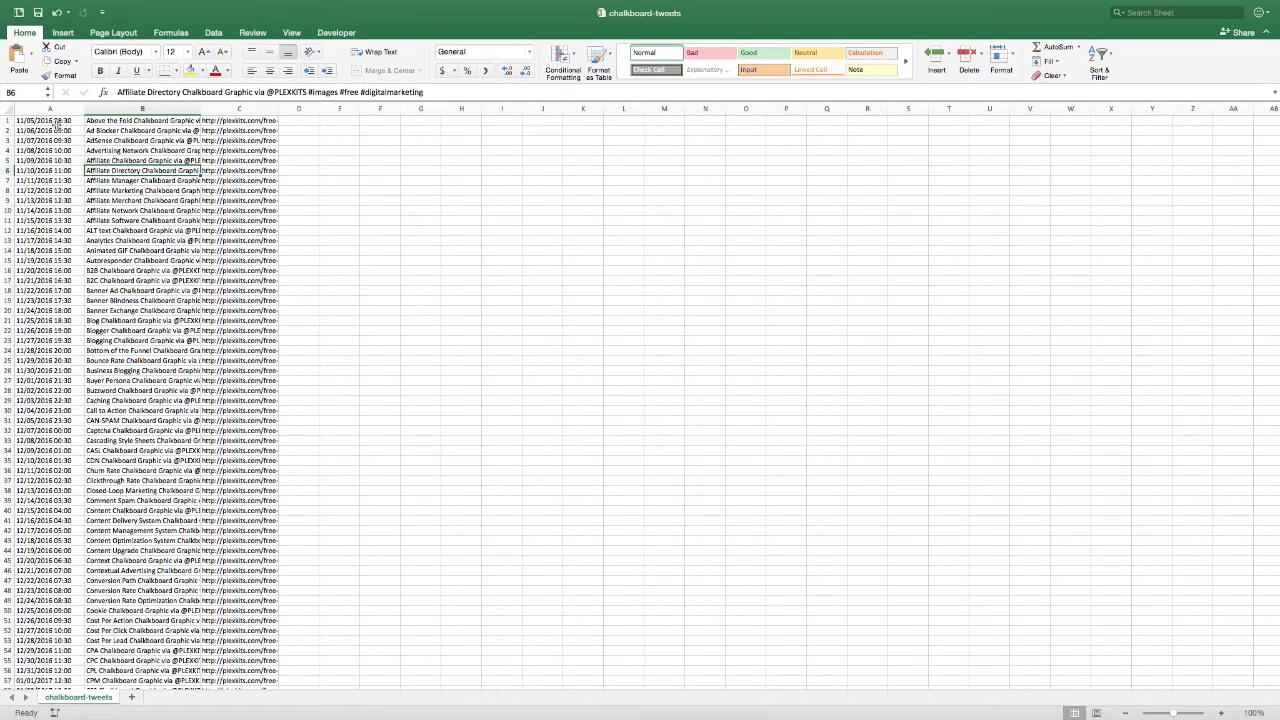
{"action": "left_click_drag", "start_coordinate": [57, 122], "coordinate": [54, 127]}
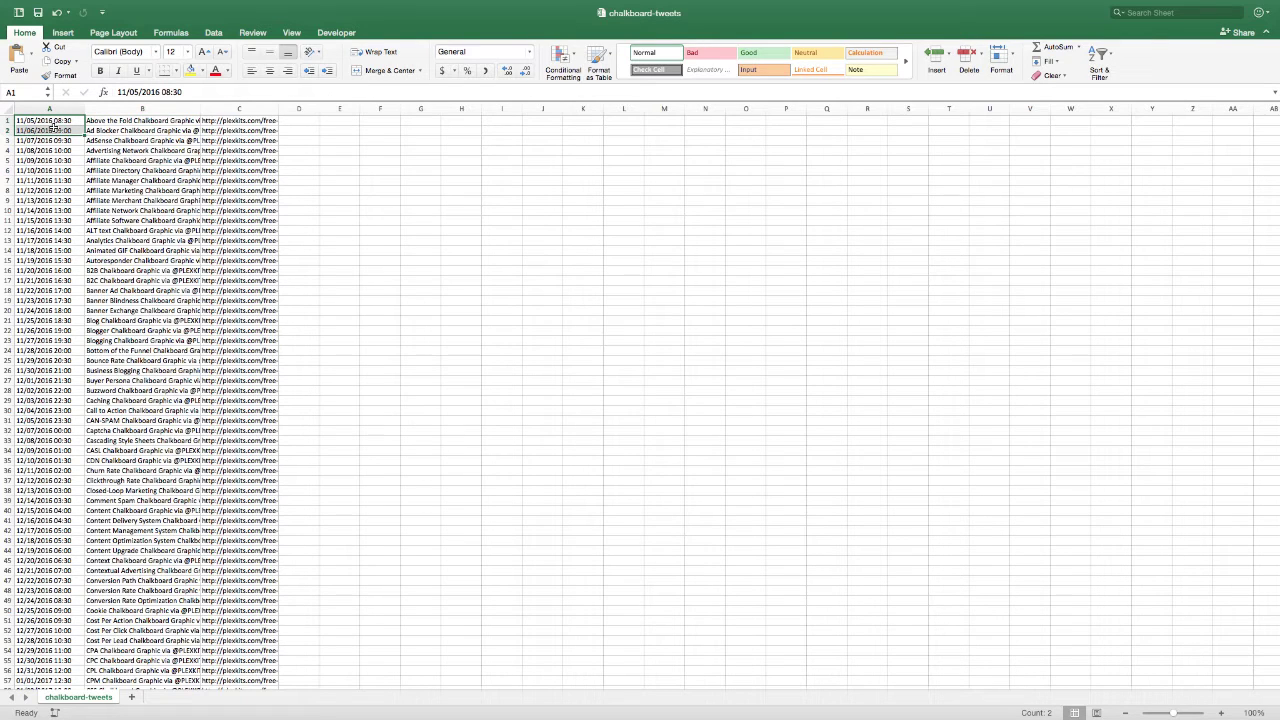
{"action": "left_click", "coordinate": [54, 178]}
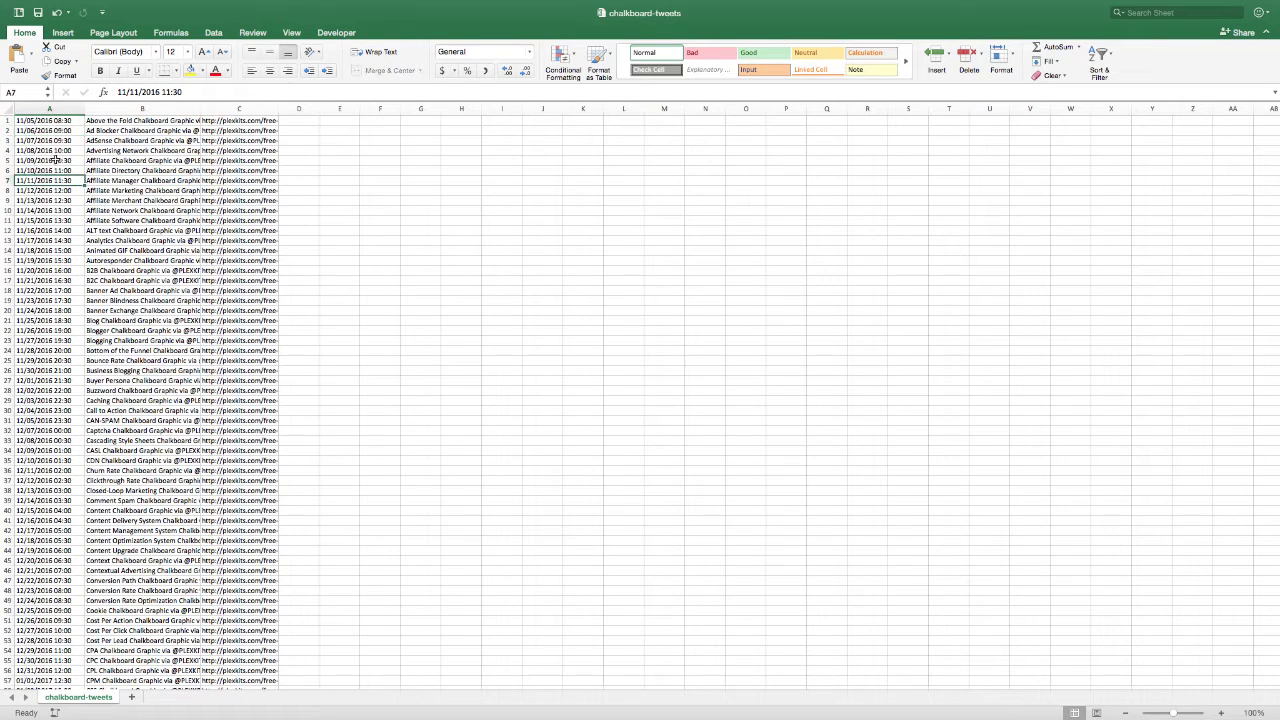
{"action": "left_click_drag", "start_coordinate": [46, 123], "coordinate": [52, 145]}
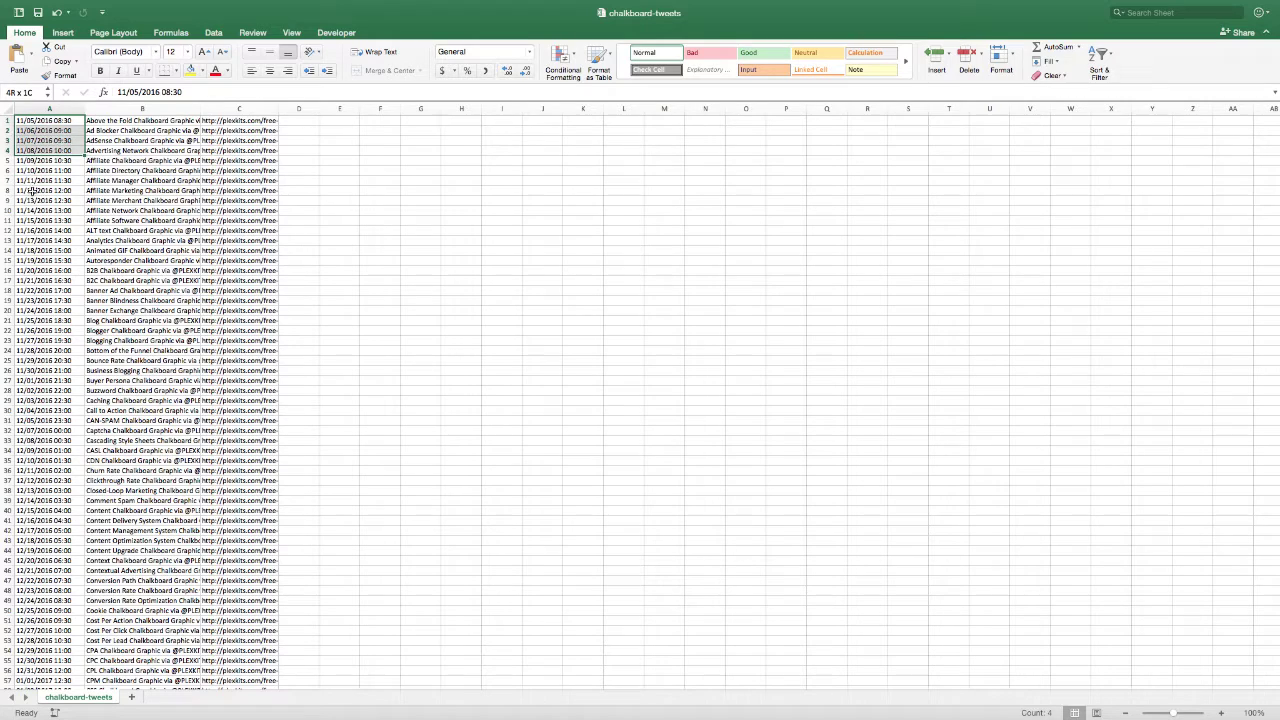
{"action": "left_click", "coordinate": [33, 190]}
{"action": "left_click", "coordinate": [54, 120]}
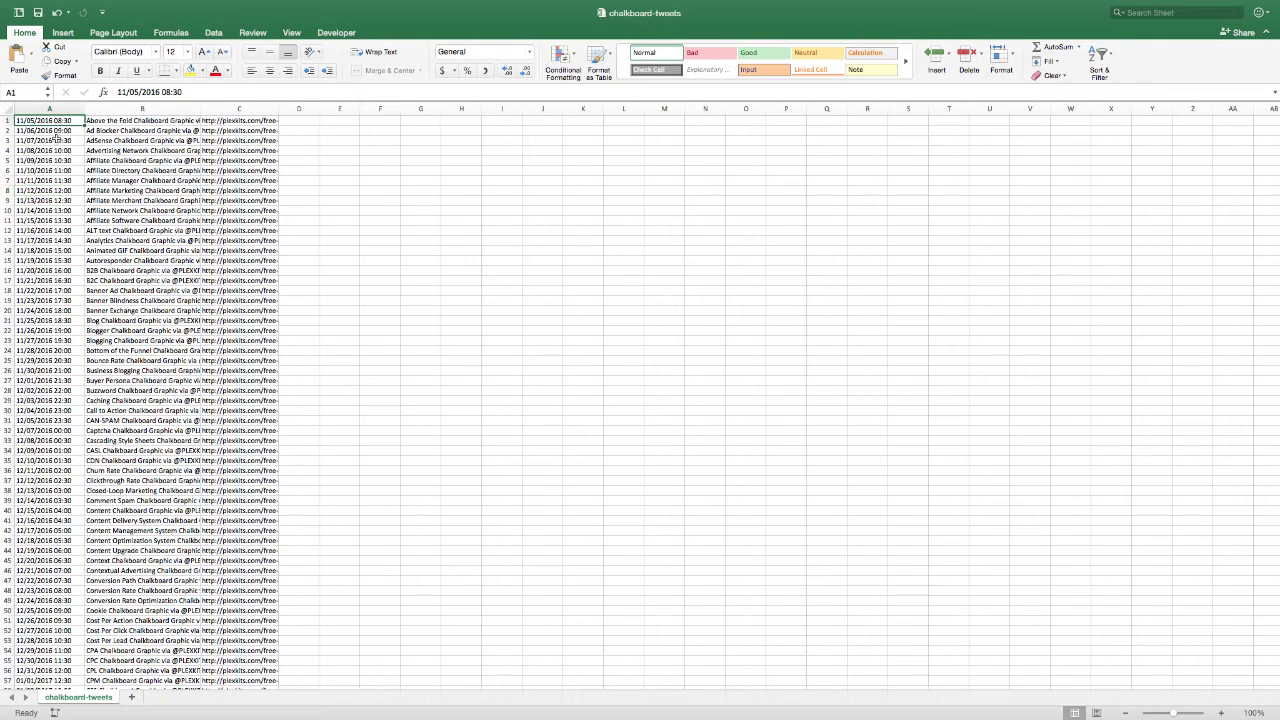
{"action": "left_click_drag", "start_coordinate": [58, 122], "coordinate": [62, 122]}
{"action": "left_click", "coordinate": [54, 132]}
Step: Review the tweet messages and dates in column A of the chalkboard-tweets sheet
{"action": "scroll", "coordinate": [48, 339], "scroll_direction": "down", "scroll_amount": 1}
{"action": "scroll", "coordinate": [48, 339], "scroll_direction": "down", "scroll_amount": 7}
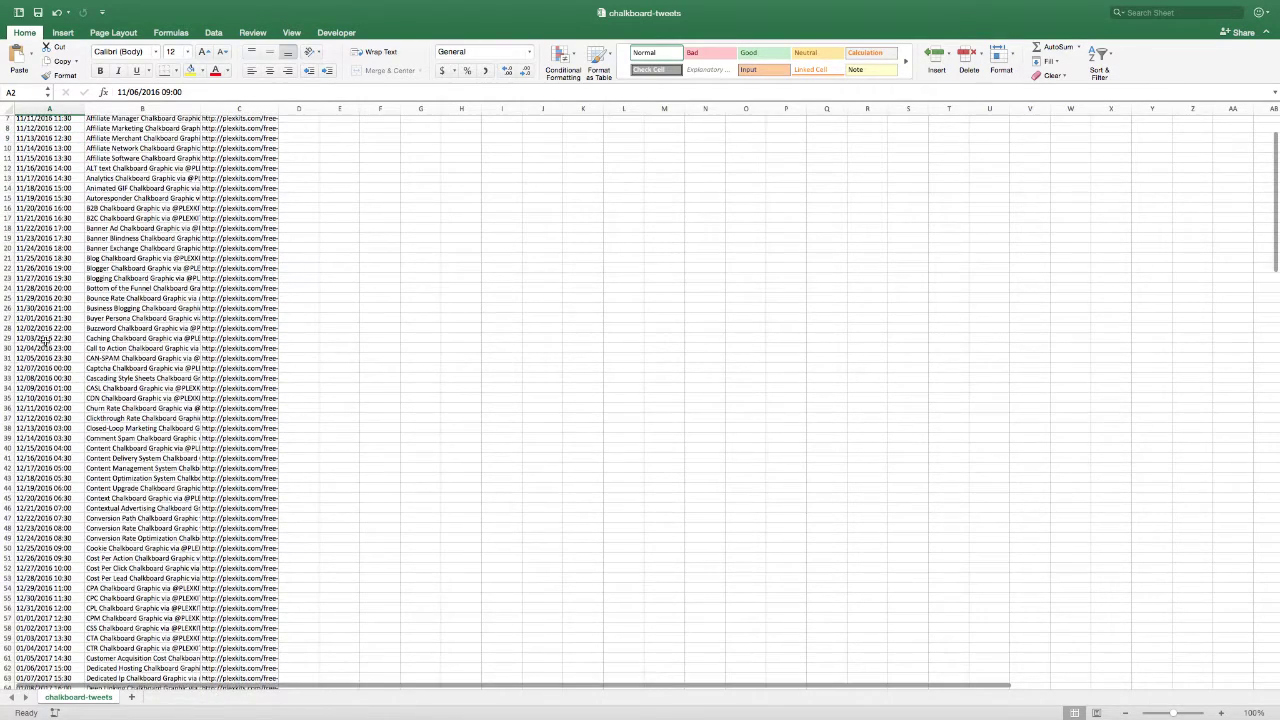
{"action": "scroll", "coordinate": [34, 346], "scroll_direction": "up", "scroll_amount": 8}
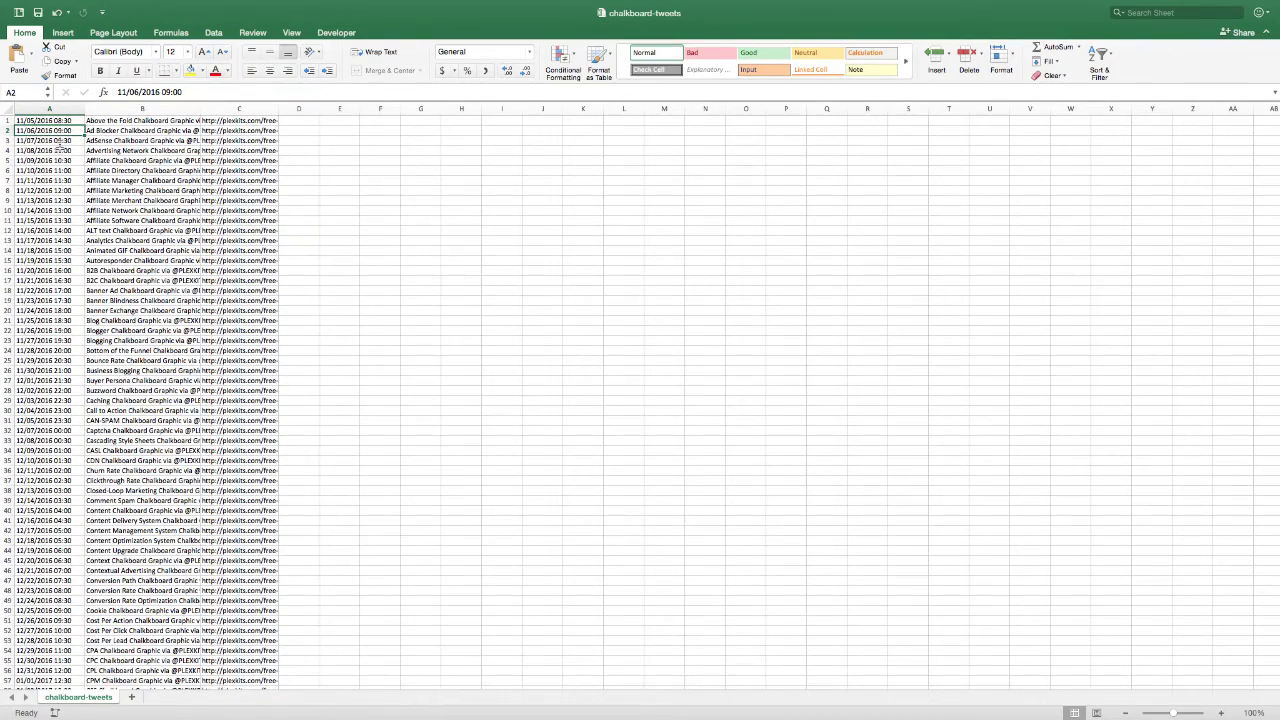
{"action": "left_click_drag", "start_coordinate": [140, 200], "coordinate": [140, 210]}
{"action": "left_click", "coordinate": [30, 121]}
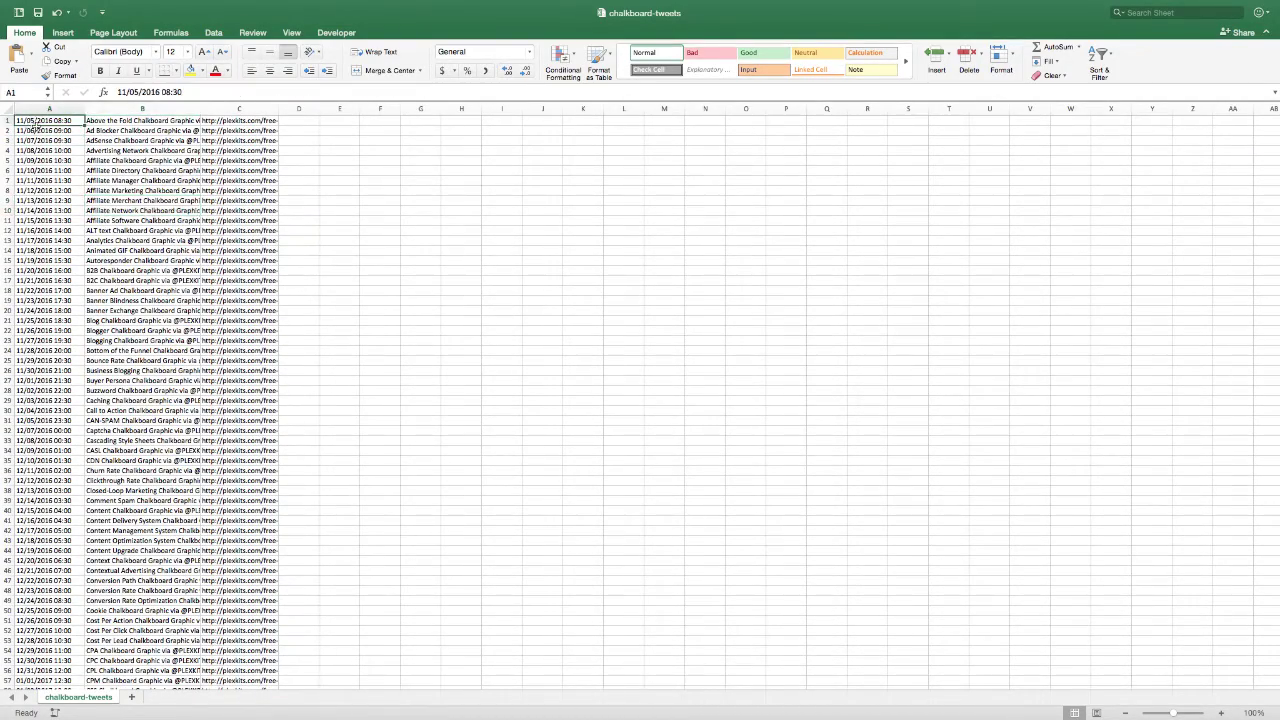
{"action": "left_click", "coordinate": [42, 150]}
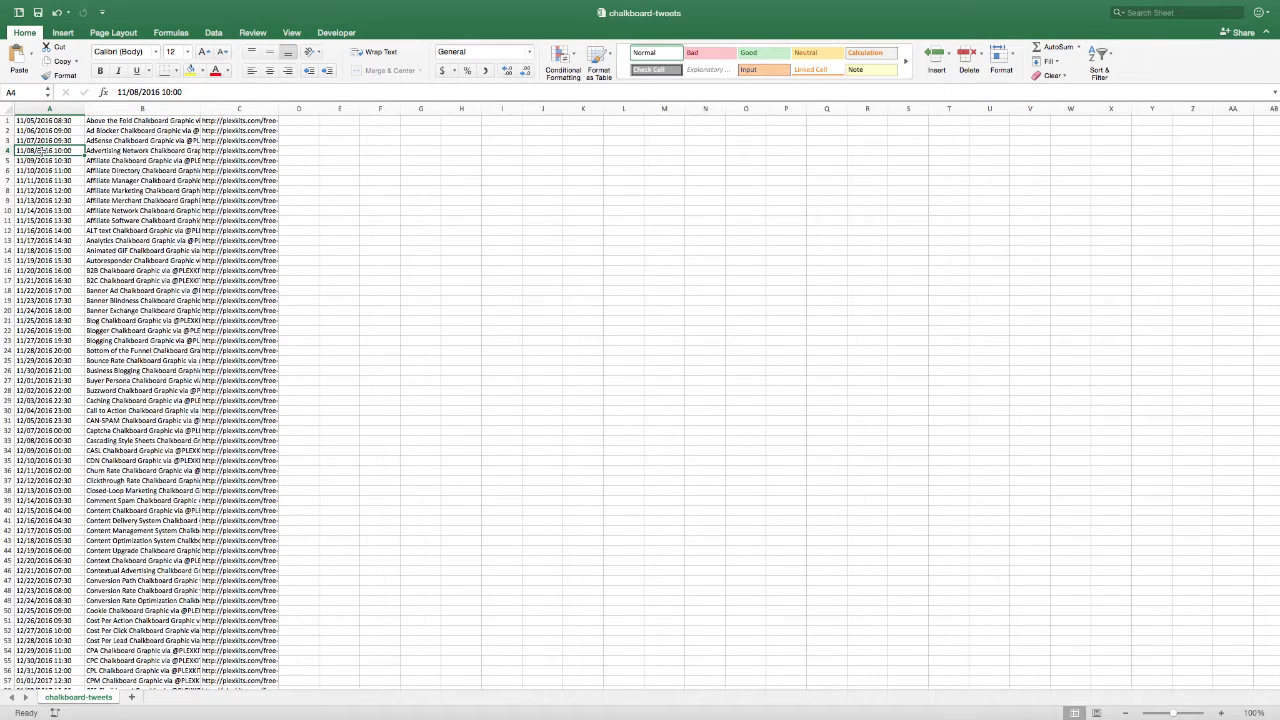
{"action": "left_click_drag", "start_coordinate": [48, 131], "coordinate": [46, 152]}
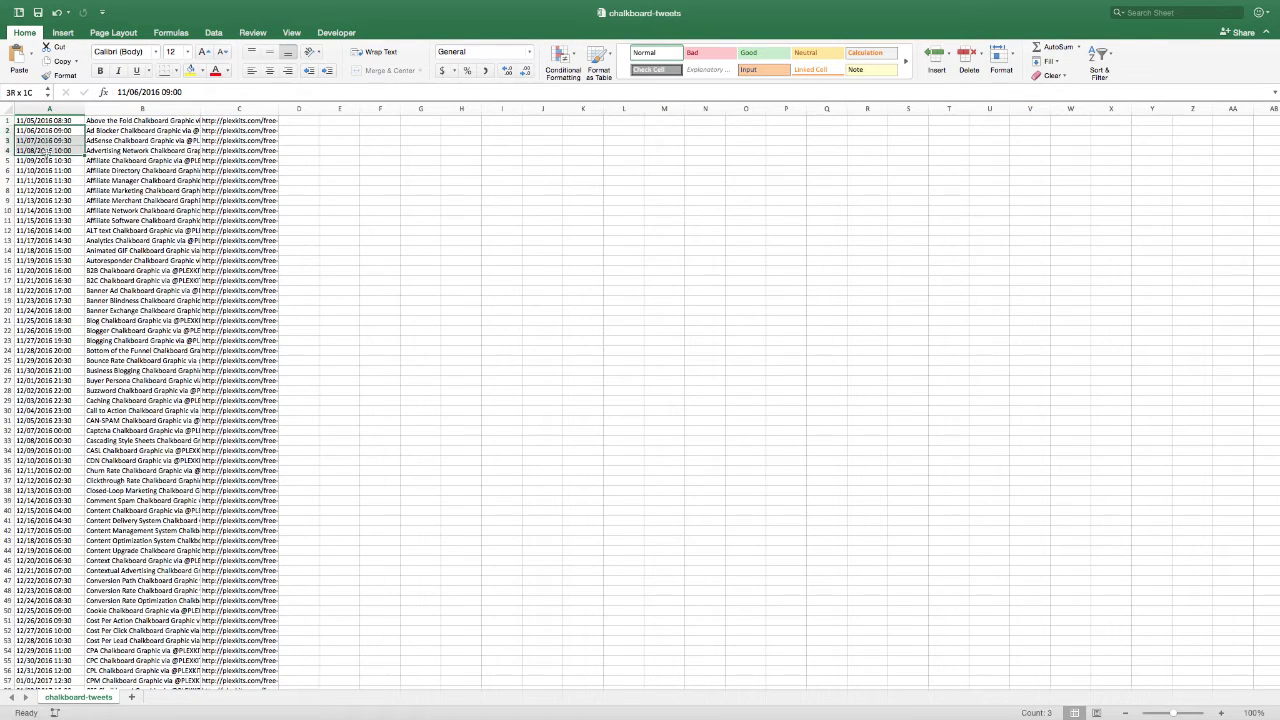
{"action": "left_click", "coordinate": [62, 121]}
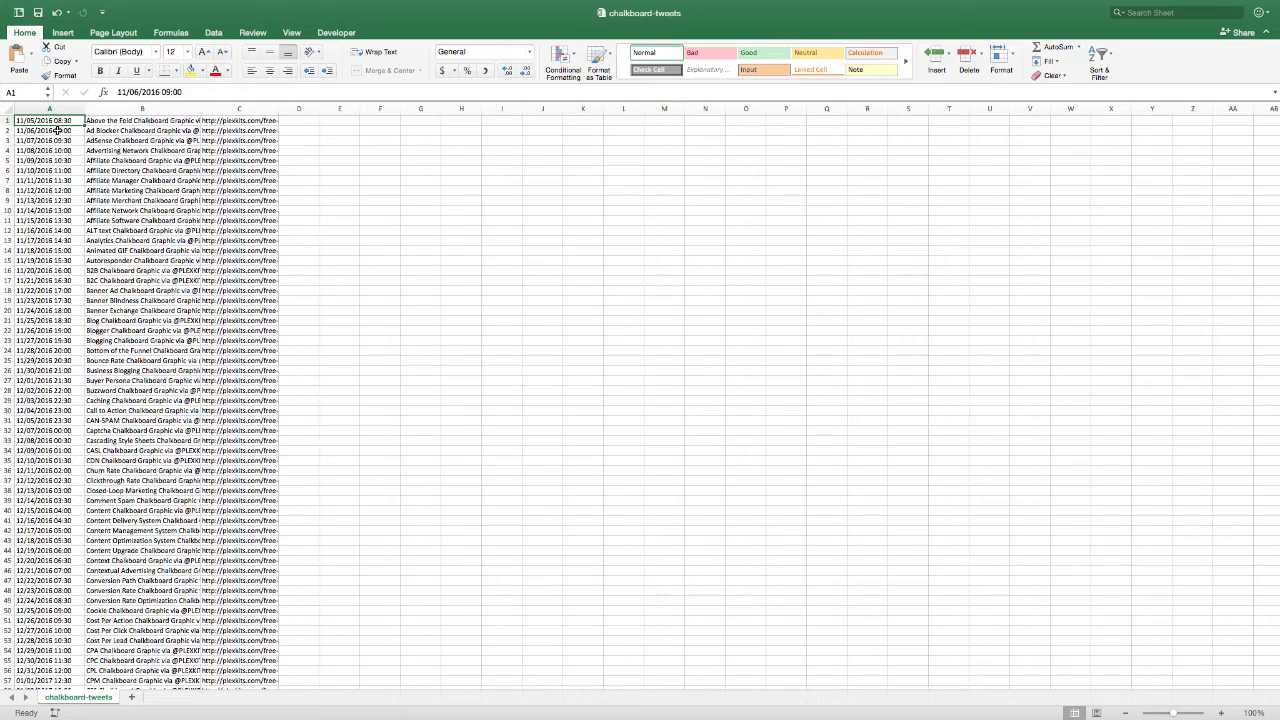
{"action": "left_click", "coordinate": [60, 130]}
{"action": "left_click_drag", "start_coordinate": [50, 186], "coordinate": [44, 429]}
{"action": "left_click", "coordinate": [40, 520]}
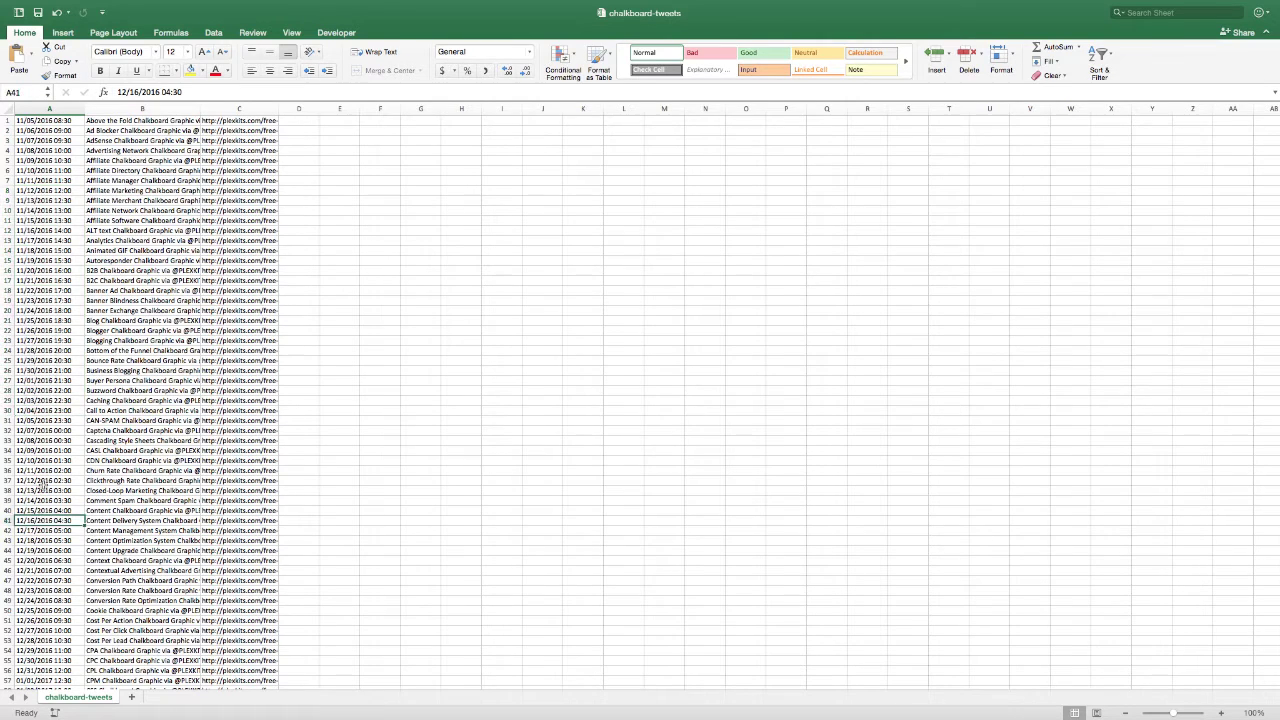
Step: Add a new blank Sheet2 to the workbook and widen its column A
{"action": "left_click", "coordinate": [128, 697]}
{"action": "left_click_drag", "start_coordinate": [237, 262], "coordinate": [240, 225]}
{"action": "left_click", "coordinate": [68, 162]}
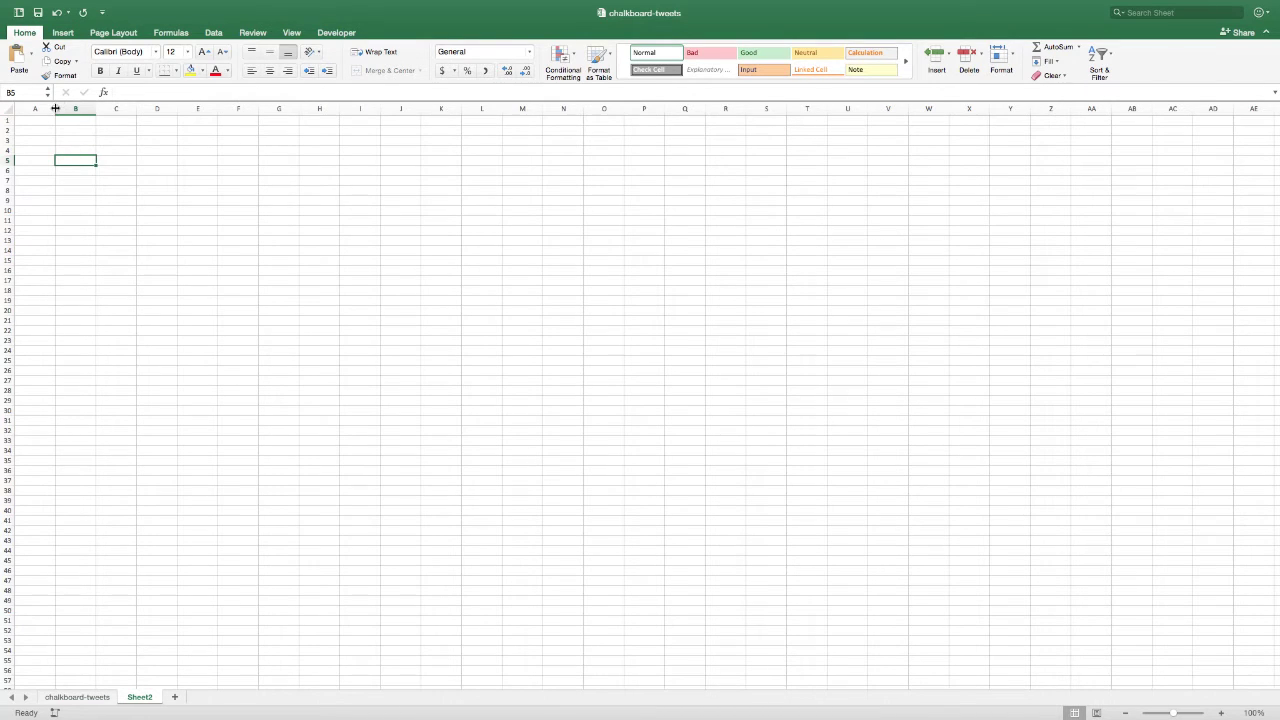
{"action": "left_click_drag", "start_coordinate": [55, 108], "coordinate": [100, 108]}
Step: Show the Bulk Composer's format rules for date/time, message, link, message limit and media
{"action": "key", "text": "ctrl+Right"}
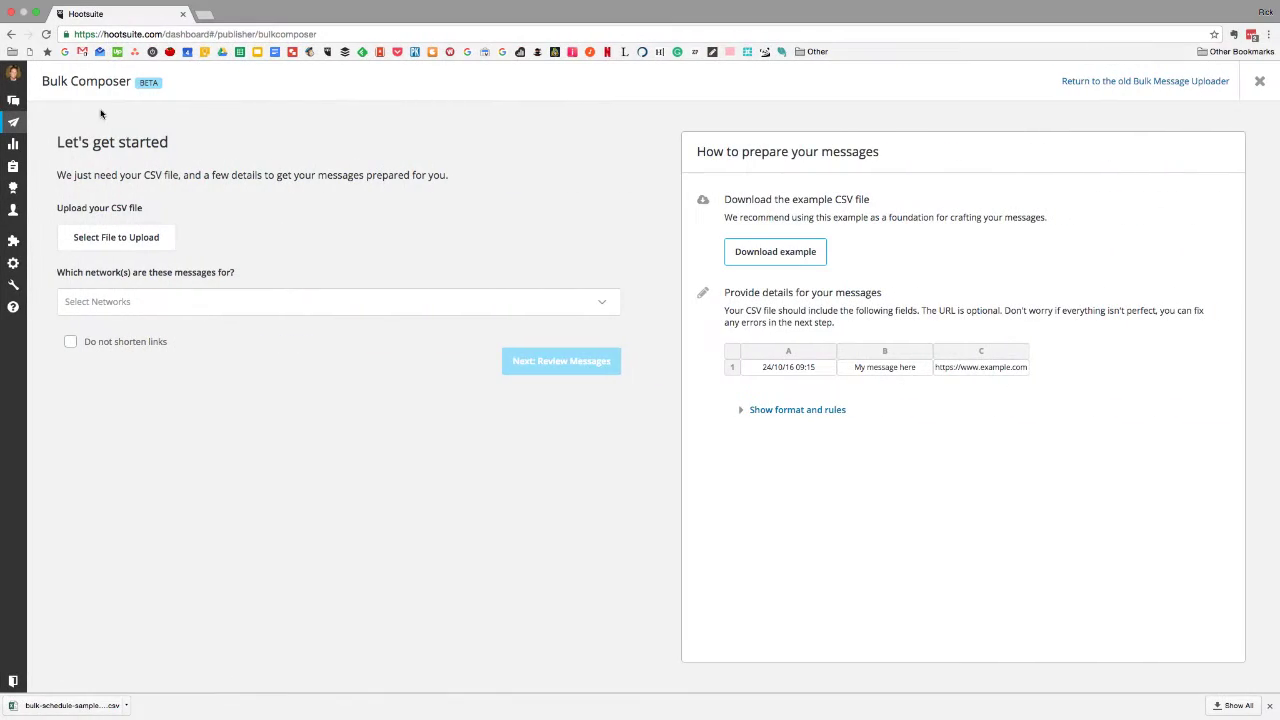
{"action": "left_click", "coordinate": [790, 410]}
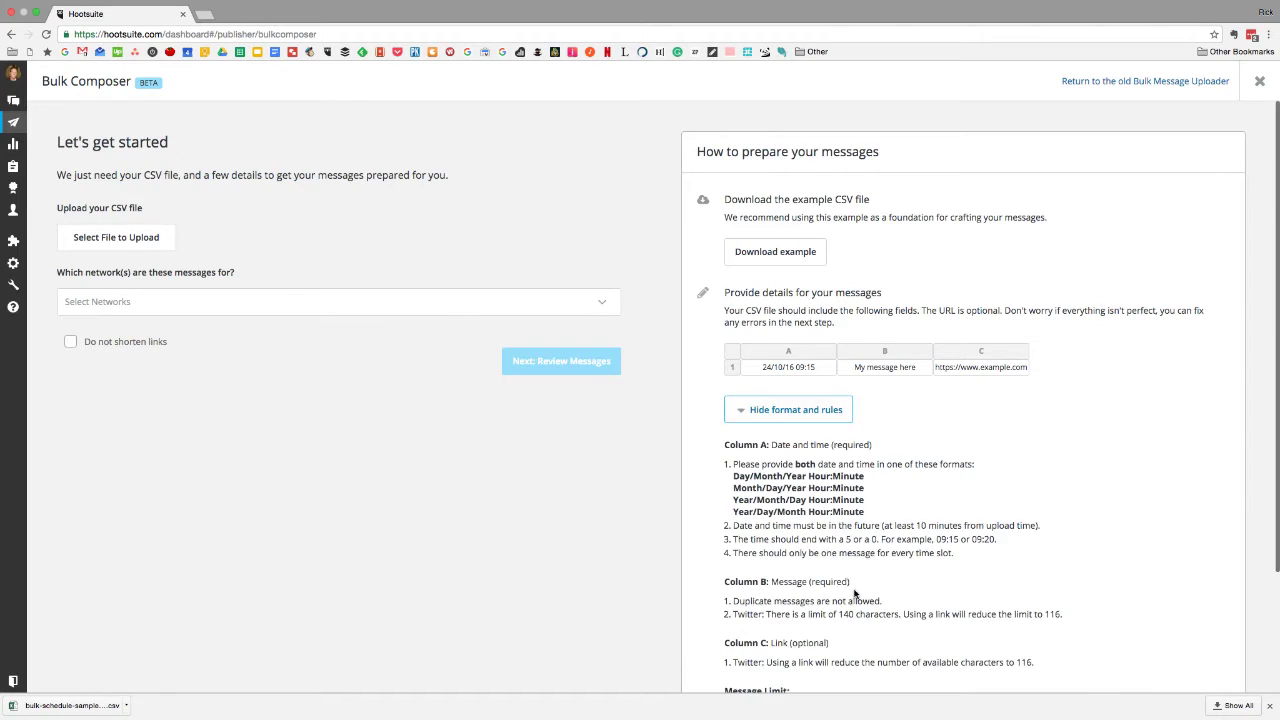
{"action": "scroll", "coordinate": [827, 538], "scroll_direction": "down", "scroll_amount": 1}
{"action": "scroll", "coordinate": [737, 433], "scroll_direction": "down", "scroll_amount": 2}
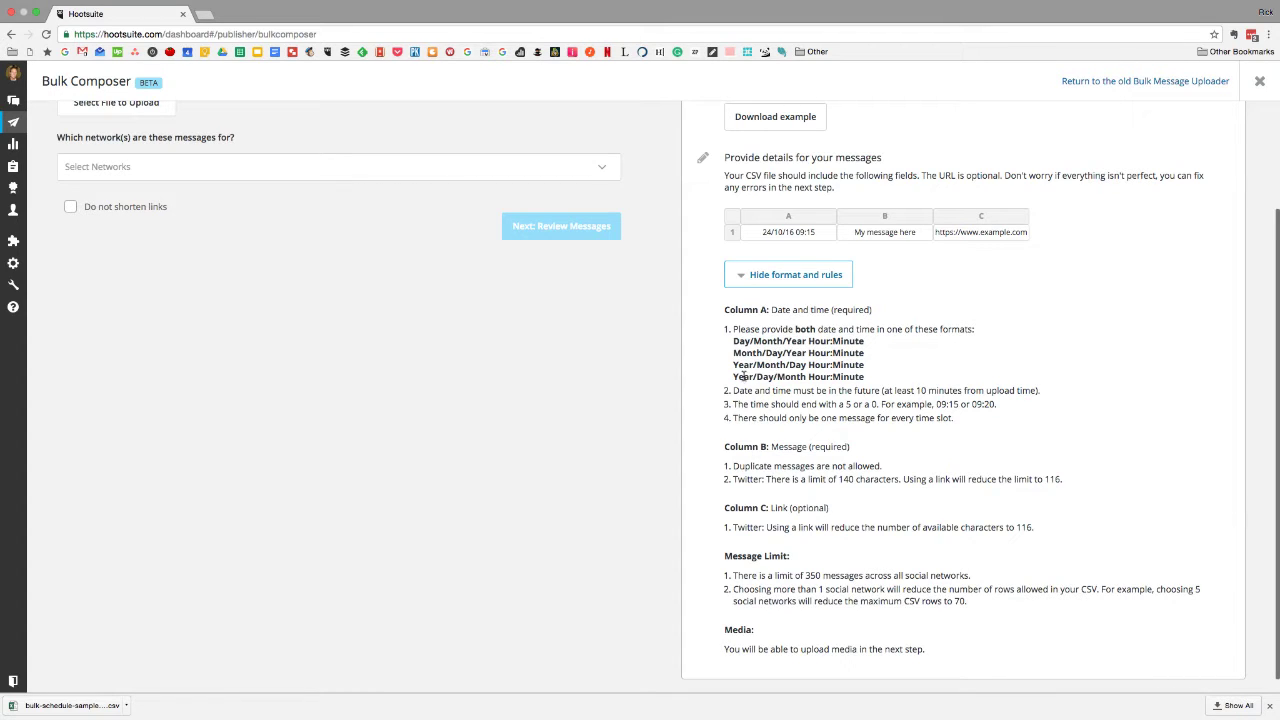
{"action": "scroll", "coordinate": [852, 383], "scroll_direction": "down", "scroll_amount": 1}
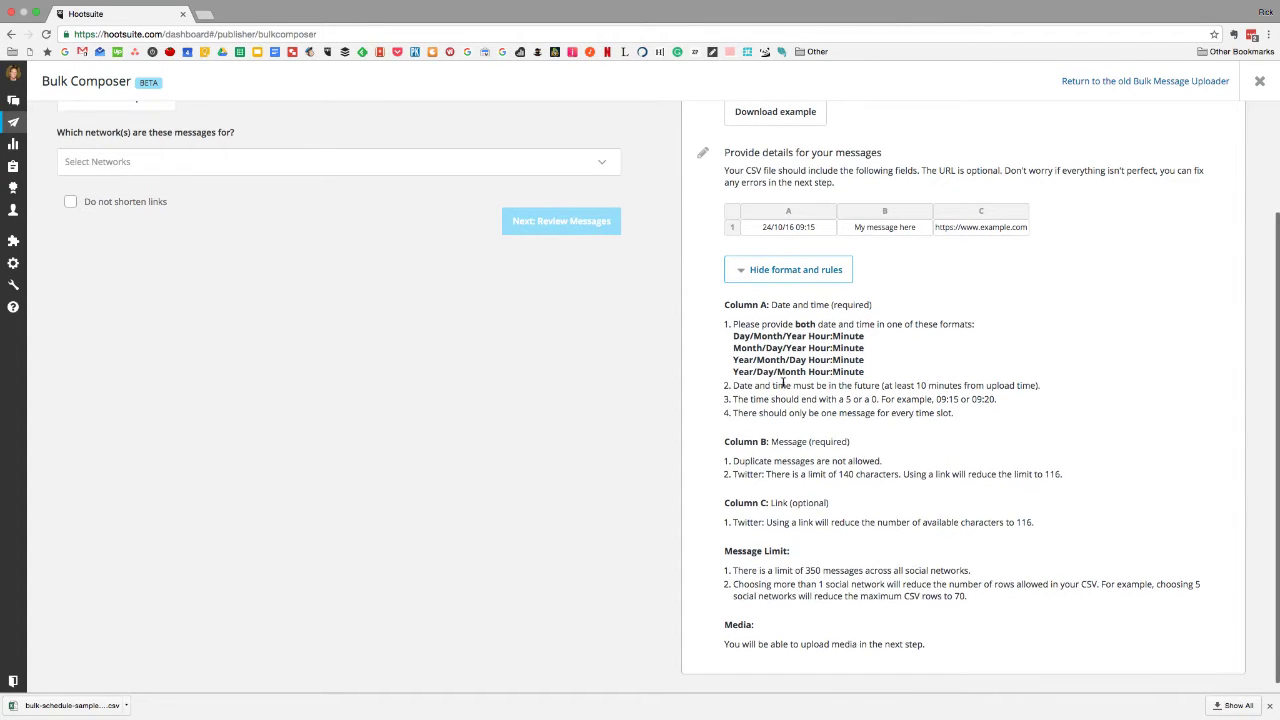
{"action": "scroll", "coordinate": [810, 390], "scroll_direction": "down", "scroll_amount": 1}
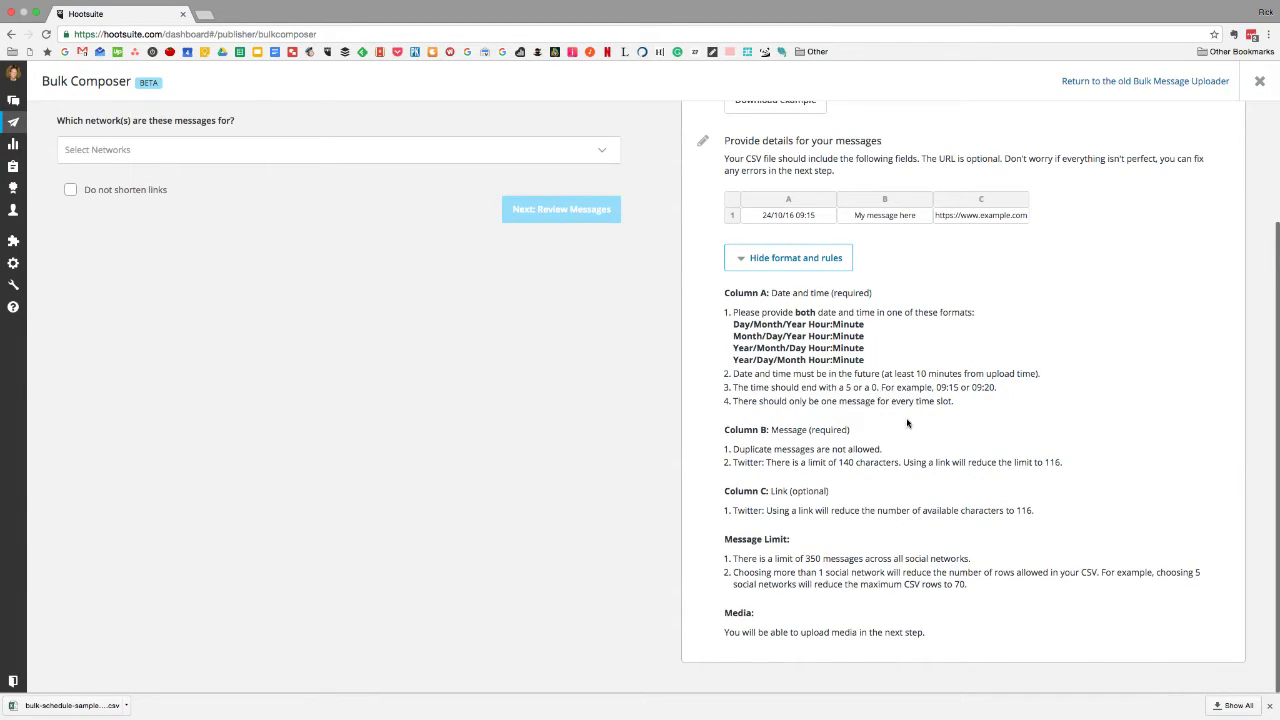
{"action": "scroll", "coordinate": [800, 460], "scroll_direction": "up", "scroll_amount": 1}
{"action": "scroll", "coordinate": [799, 459], "scroll_direction": "up", "scroll_amount": 1}
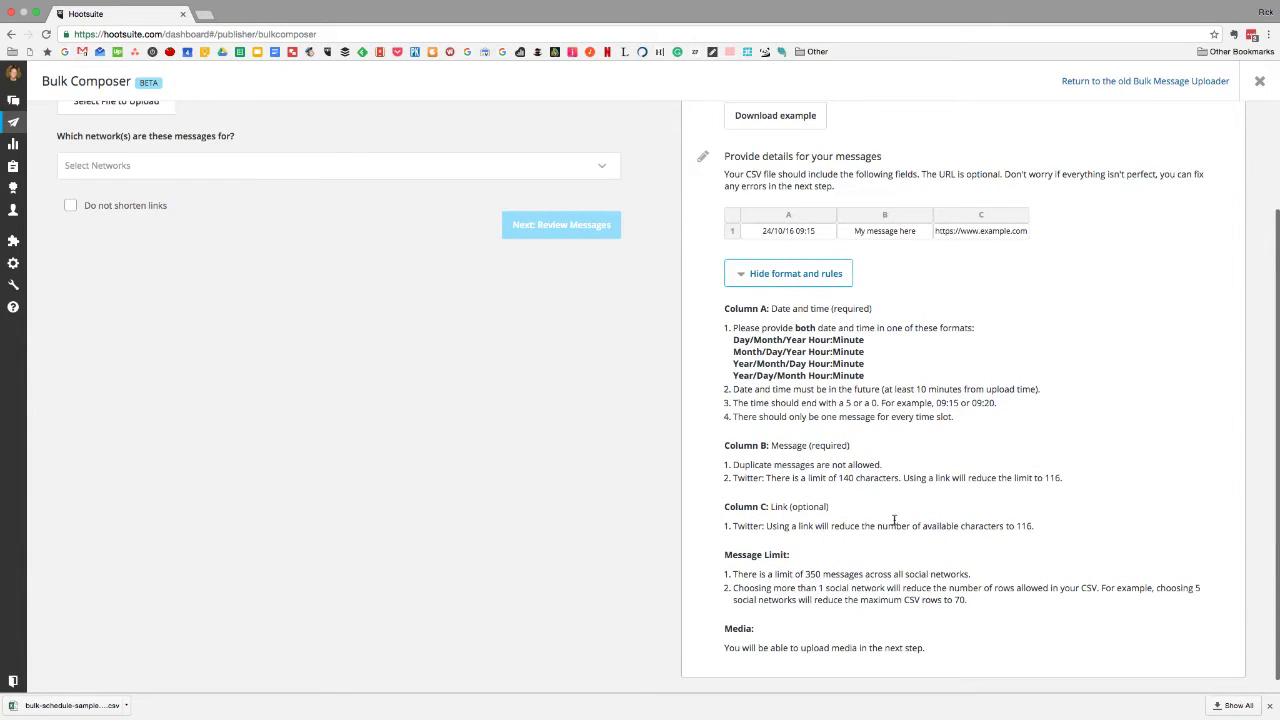
Step: Scroll through the Bulk Composer page, then return to the Excel workbook
{"action": "scroll", "coordinate": [800, 488], "scroll_direction": "down", "scroll_amount": 1}
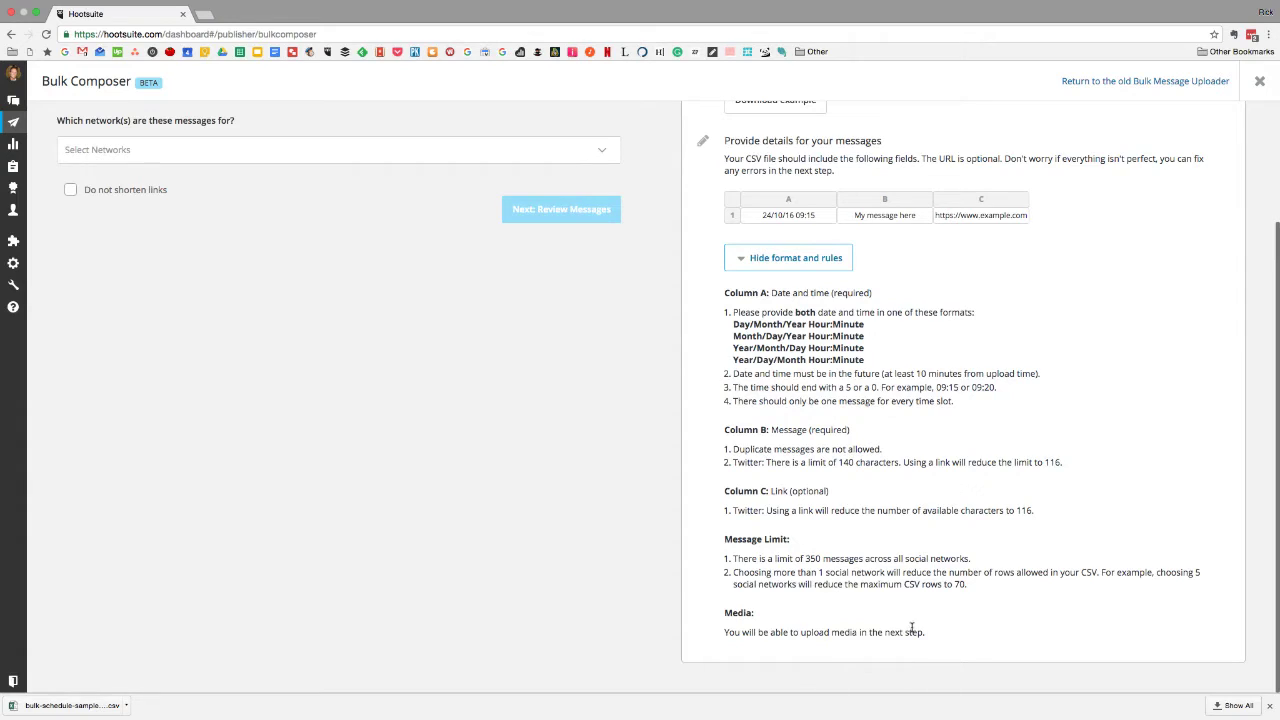
{"action": "left_click", "coordinate": [805, 603]}
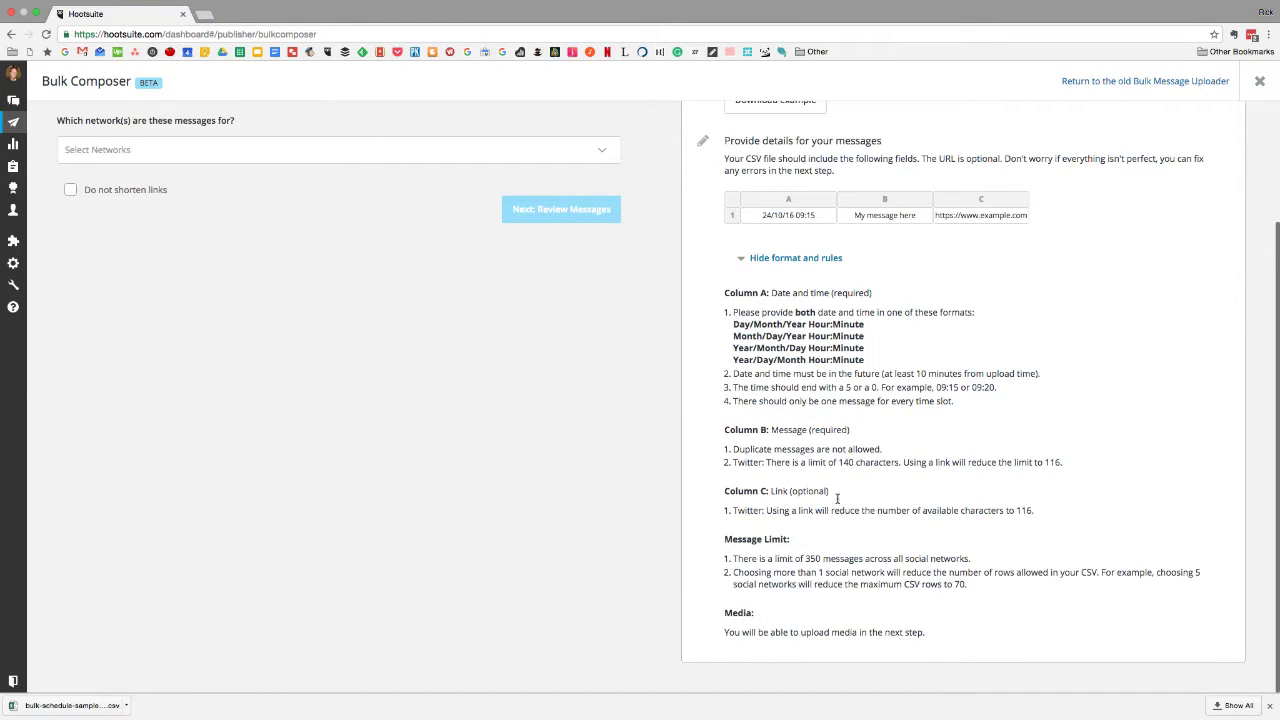
{"action": "scroll", "coordinate": [835, 498], "scroll_direction": "up", "scroll_amount": 3}
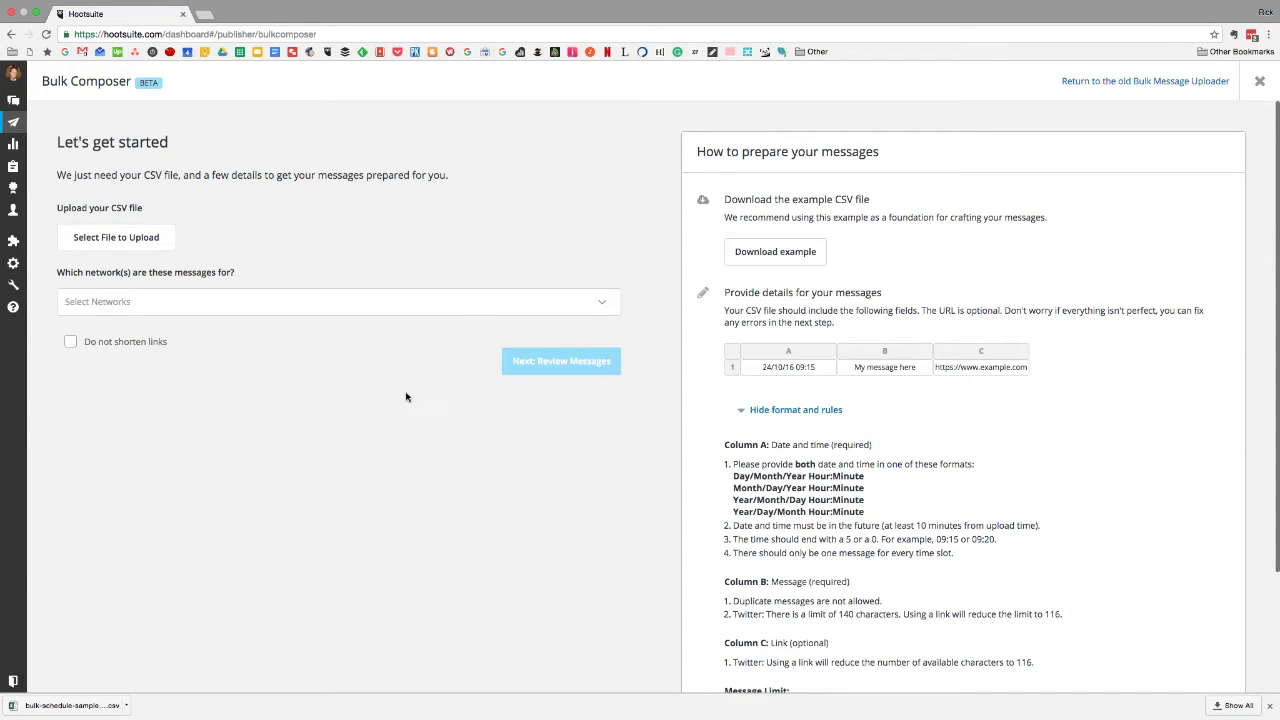
{"action": "key", "text": "ctrl+Left"}
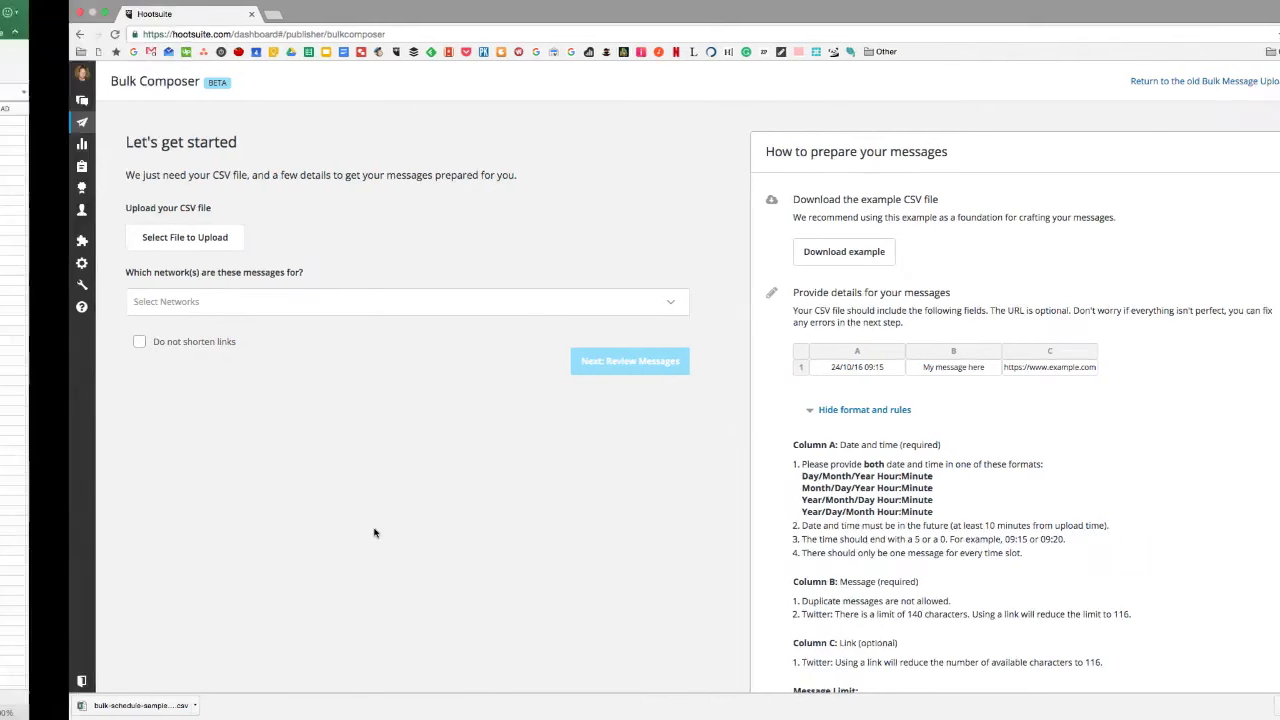
Step: Go back to Sheet2 and select cell A1
{"action": "left_click_drag", "start_coordinate": [371, 366], "coordinate": [370, 377]}
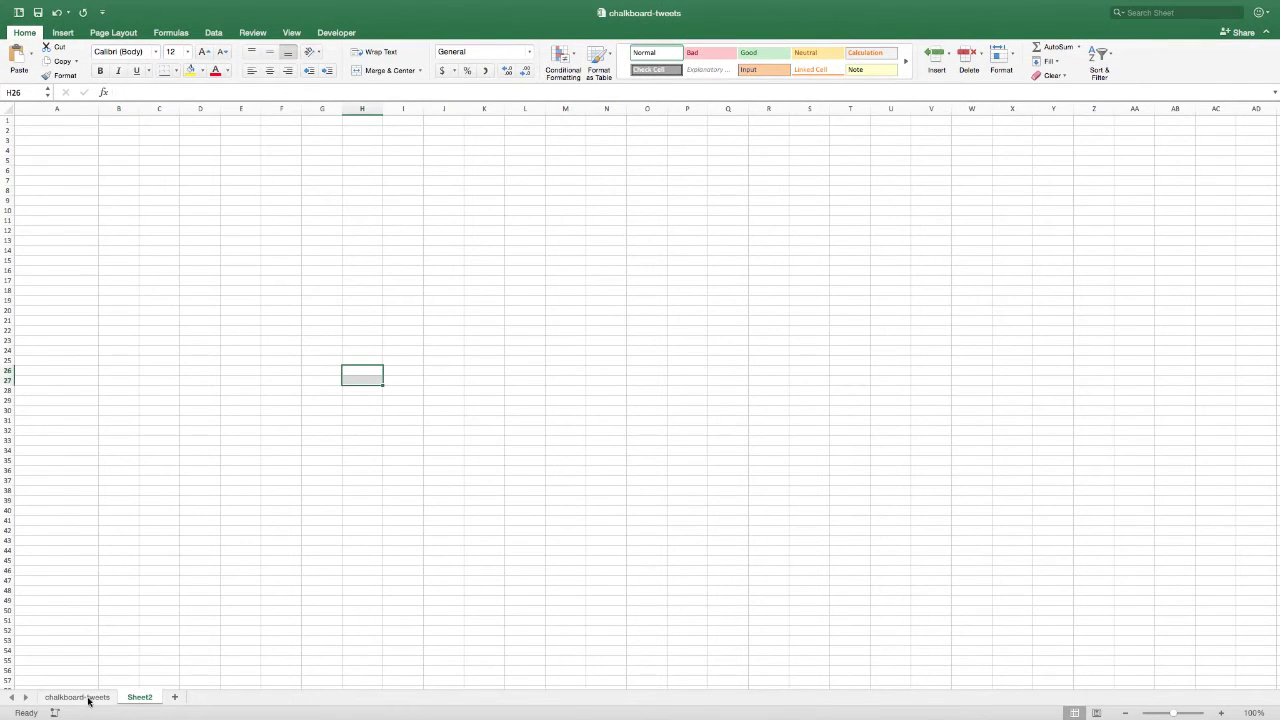
{"action": "left_click", "coordinate": [88, 697]}
{"action": "left_click", "coordinate": [137, 697]}
{"action": "left_click", "coordinate": [20, 143]}
{"action": "key", "text": "super+Up"}
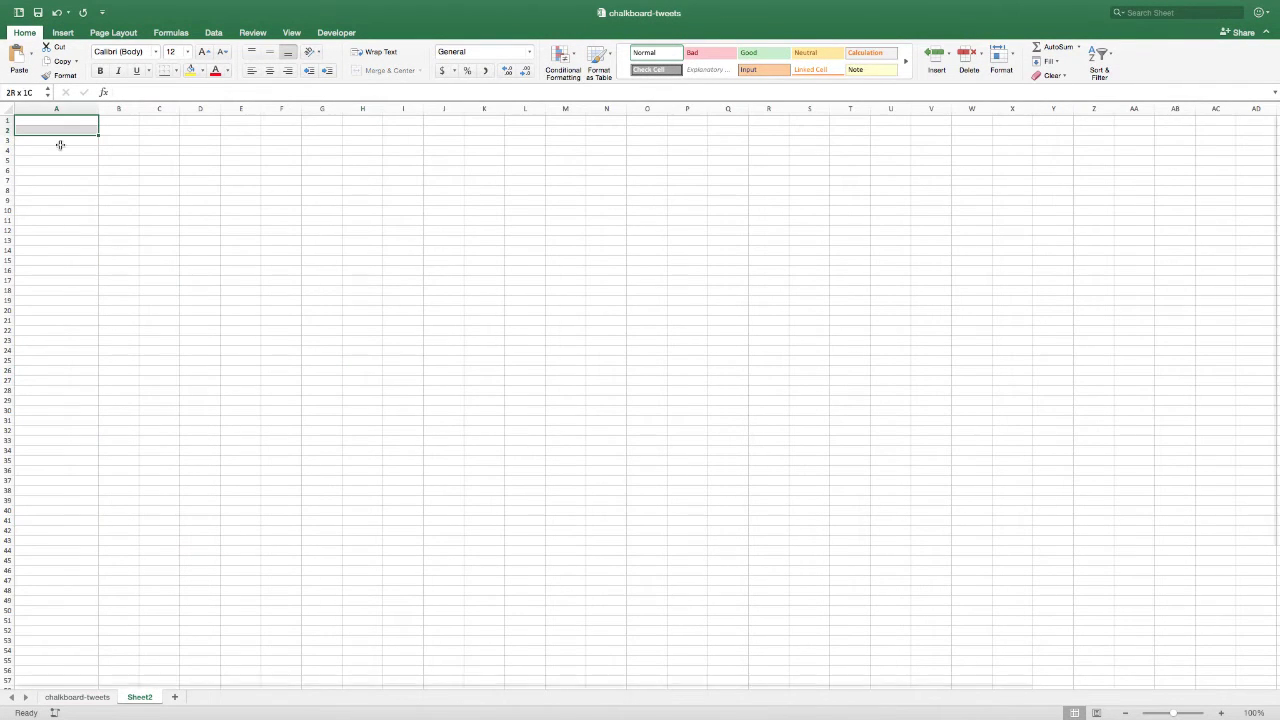
{"action": "left_click", "coordinate": [77, 140]}
{"action": "key", "text": "super+Up"}
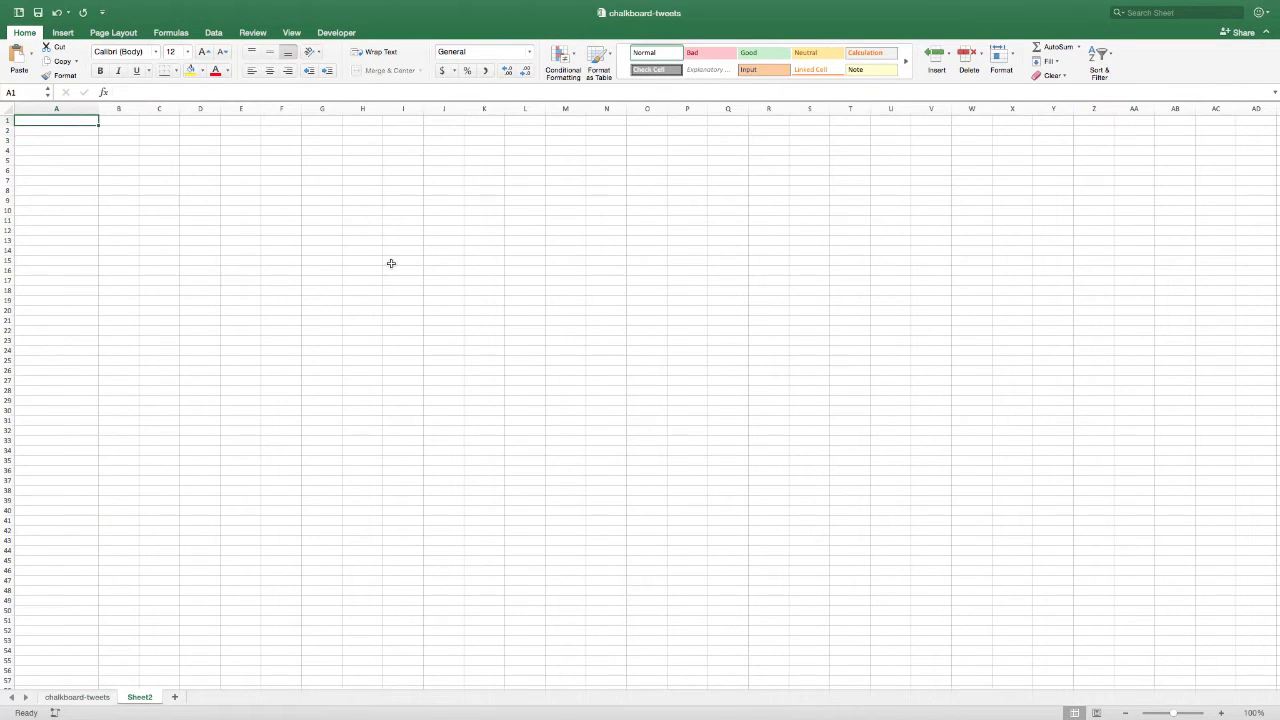
Step: Enter =TODAY()+1 in cell A1 so it shows 2016-11-05
{"action": "type", "text": "=today"}
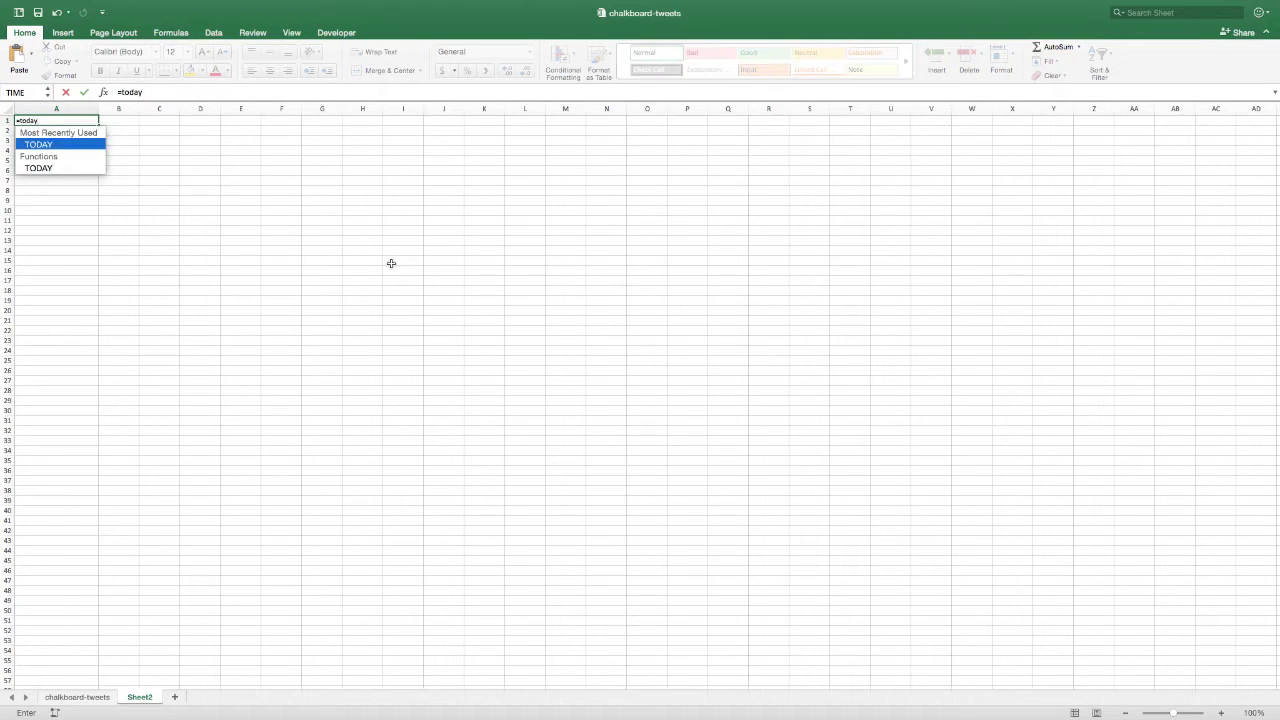
{"action": "key", "text": "Tab"}
{"action": "key", "text": "Return"}
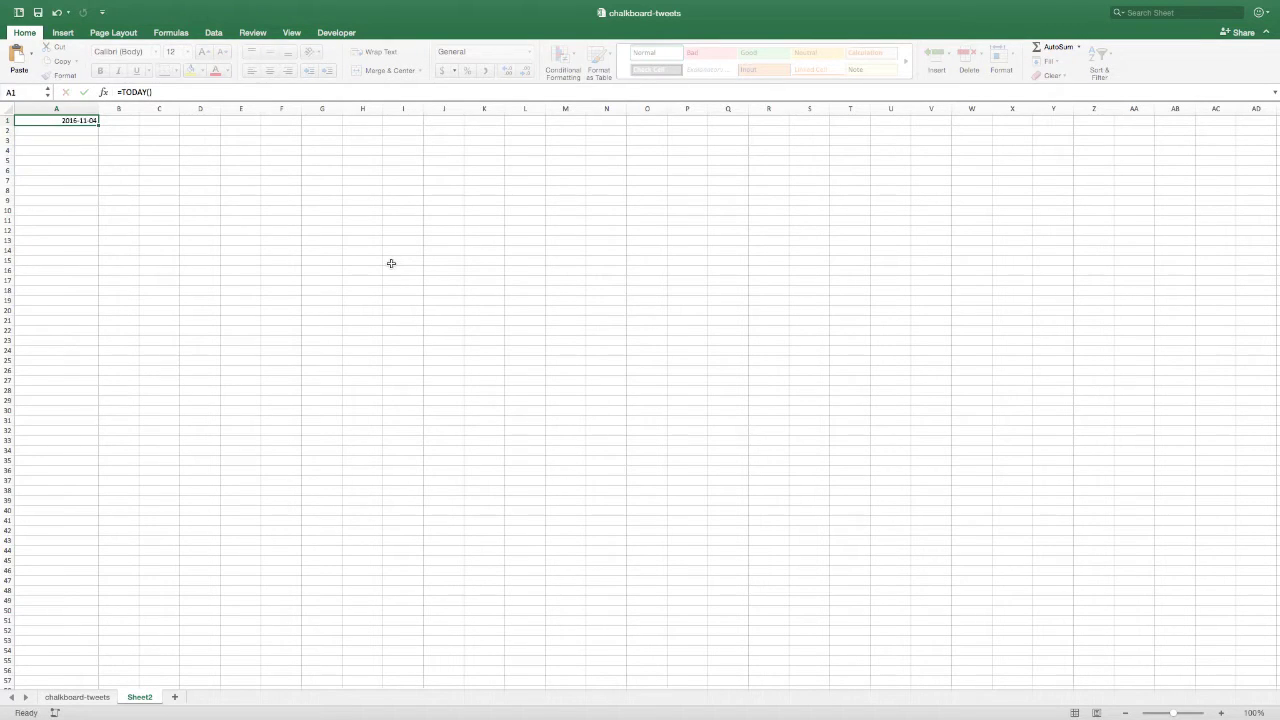
{"action": "left_click", "coordinate": [193, 92]}
{"action": "key", "text": "Return"}
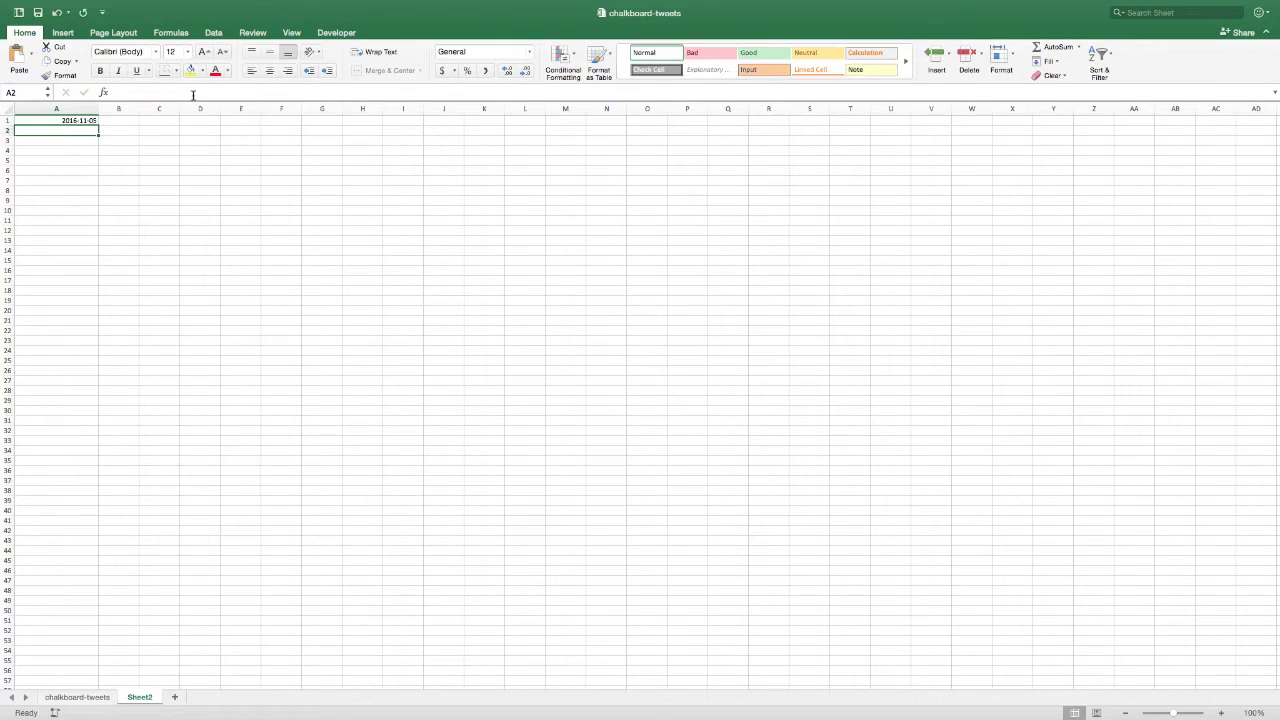
{"action": "left_click", "coordinate": [86, 178]}
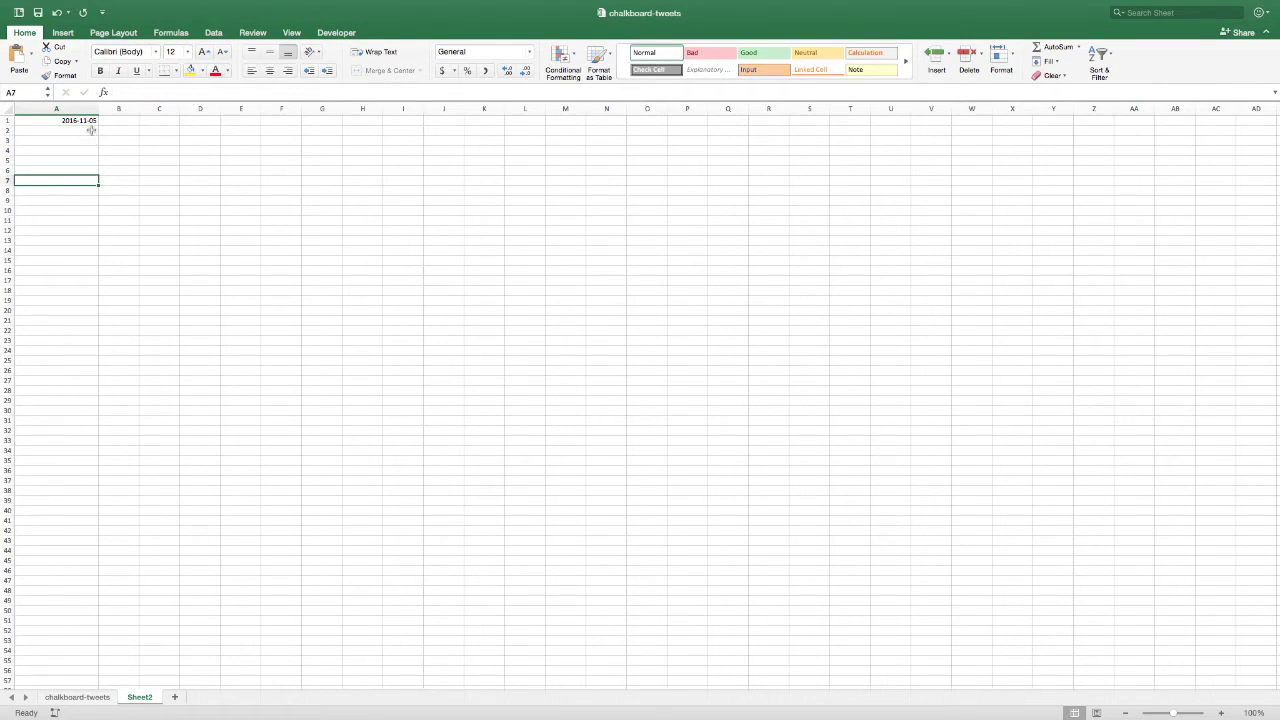
{"action": "left_click", "coordinate": [90, 123]}
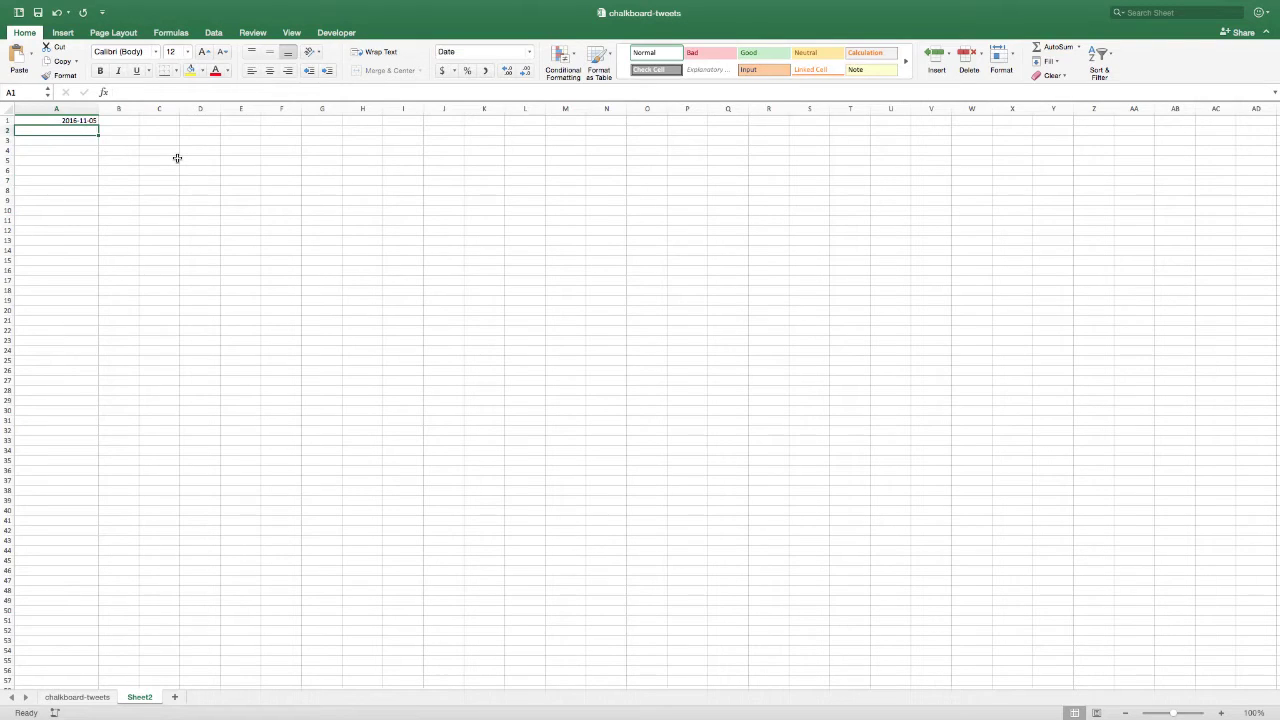
Step: Give cell A1 the custom number format mm/dd/yyyy hh:mm
{"action": "left_click", "coordinate": [529, 51]}
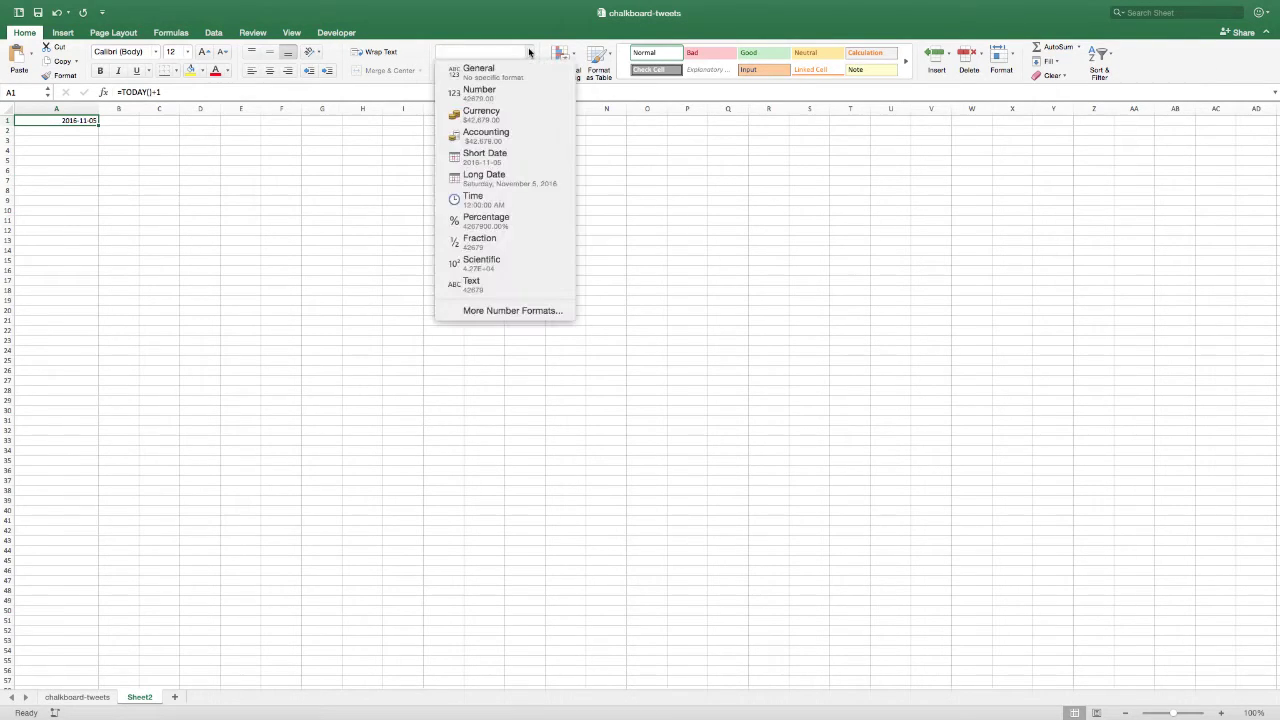
{"action": "left_click", "coordinate": [524, 311]}
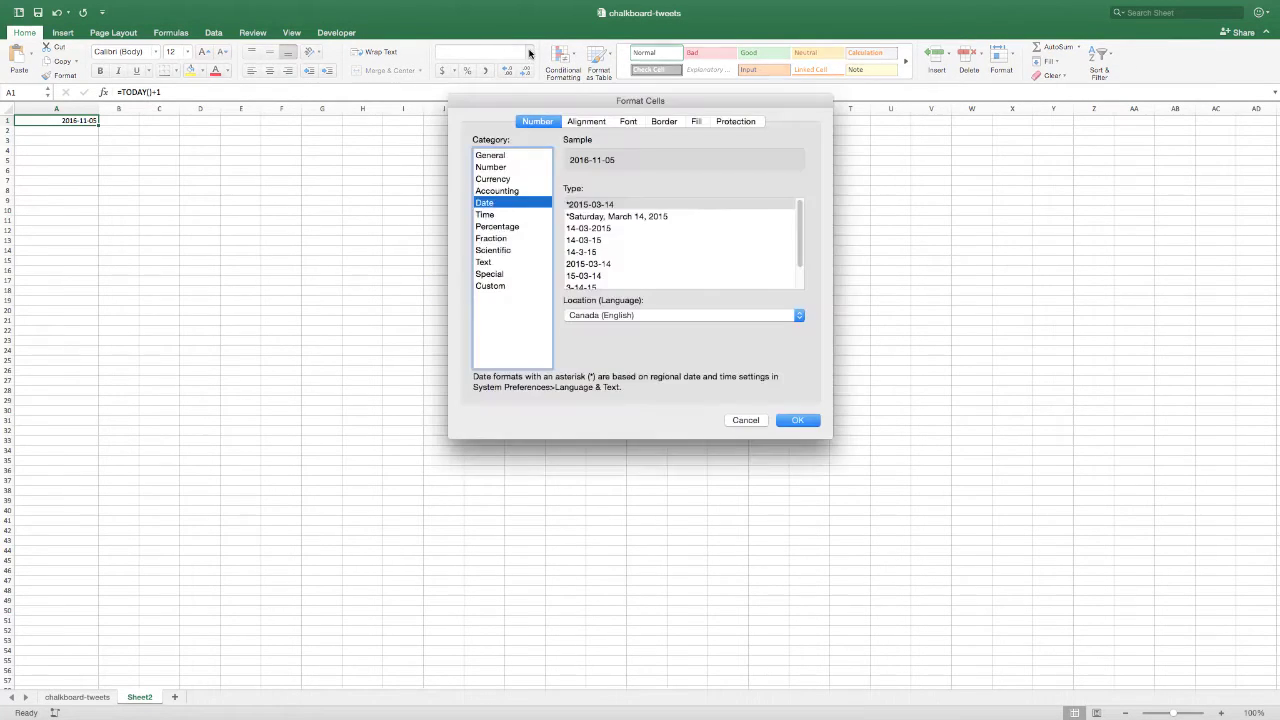
{"action": "left_click", "coordinate": [748, 421]}
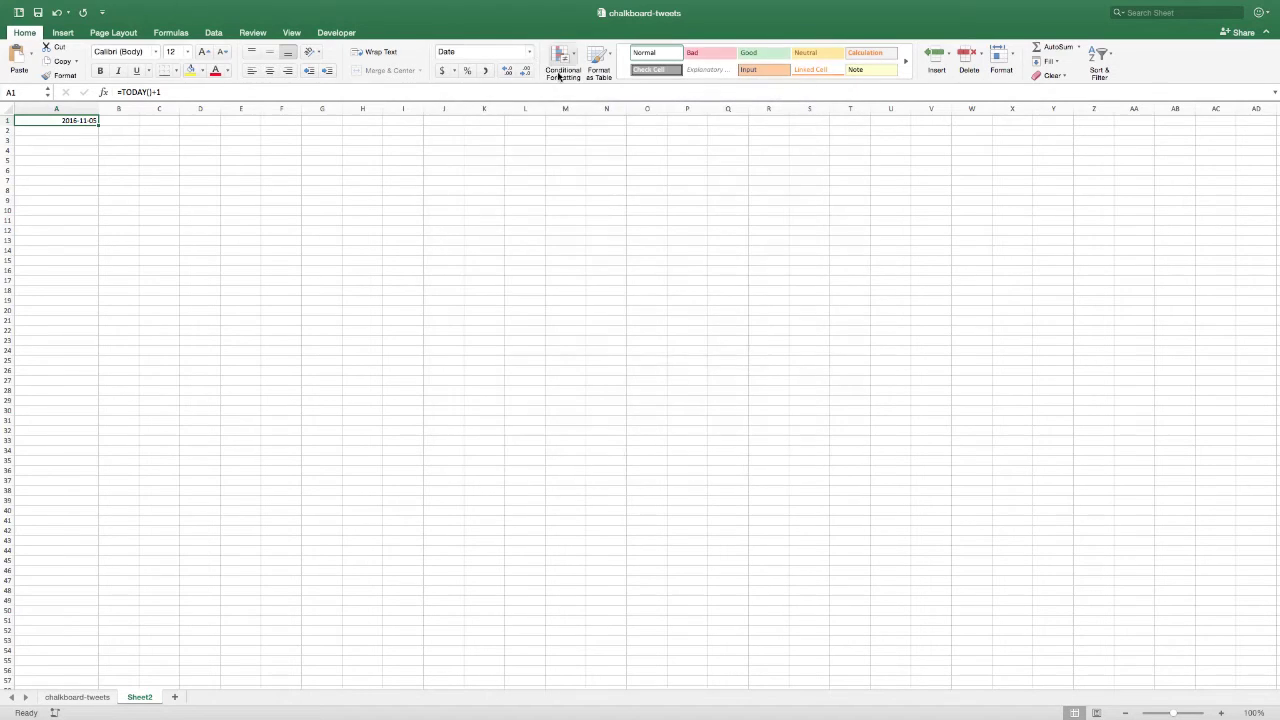
{"action": "left_click", "coordinate": [527, 56]}
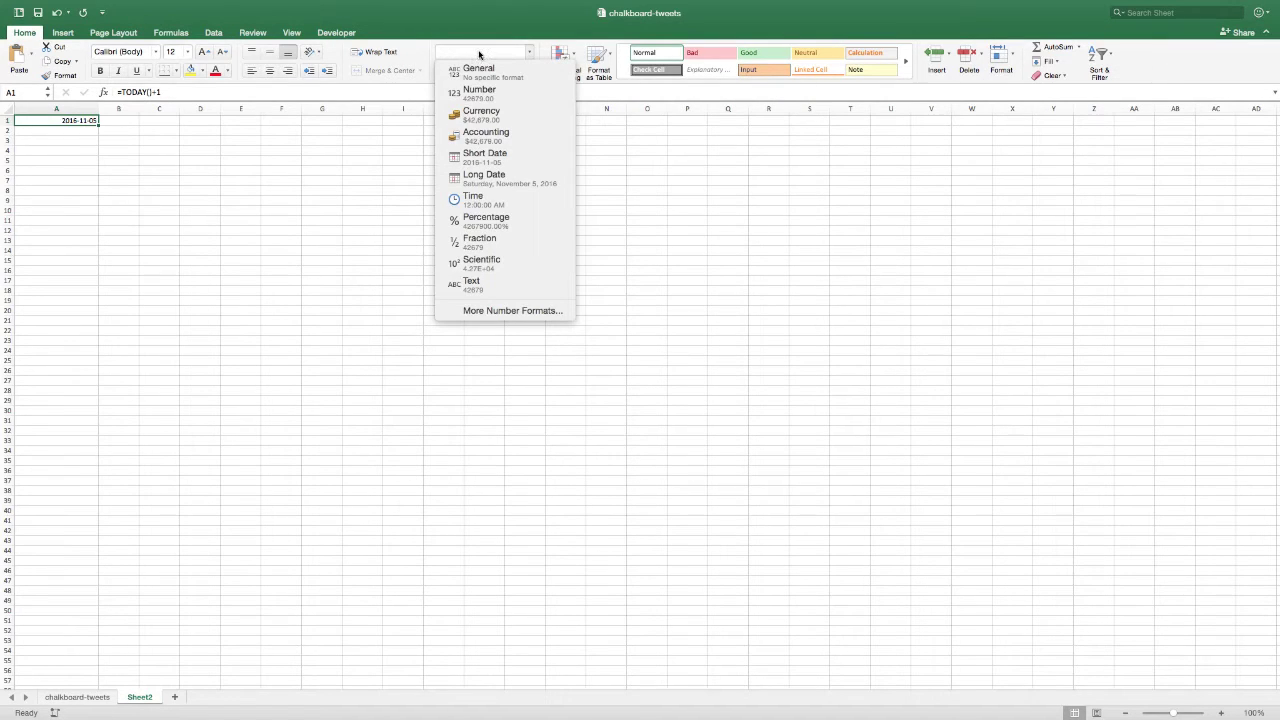
{"action": "left_click", "coordinate": [490, 311]}
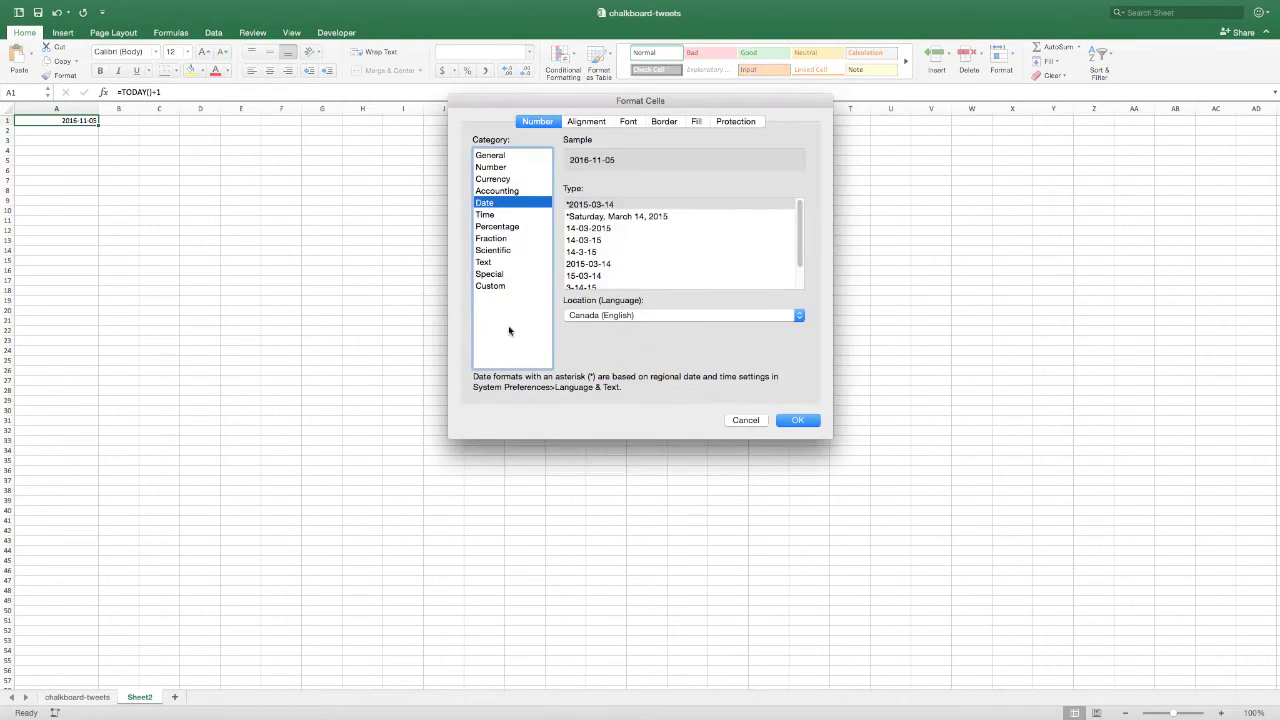
{"action": "left_click", "coordinate": [508, 286]}
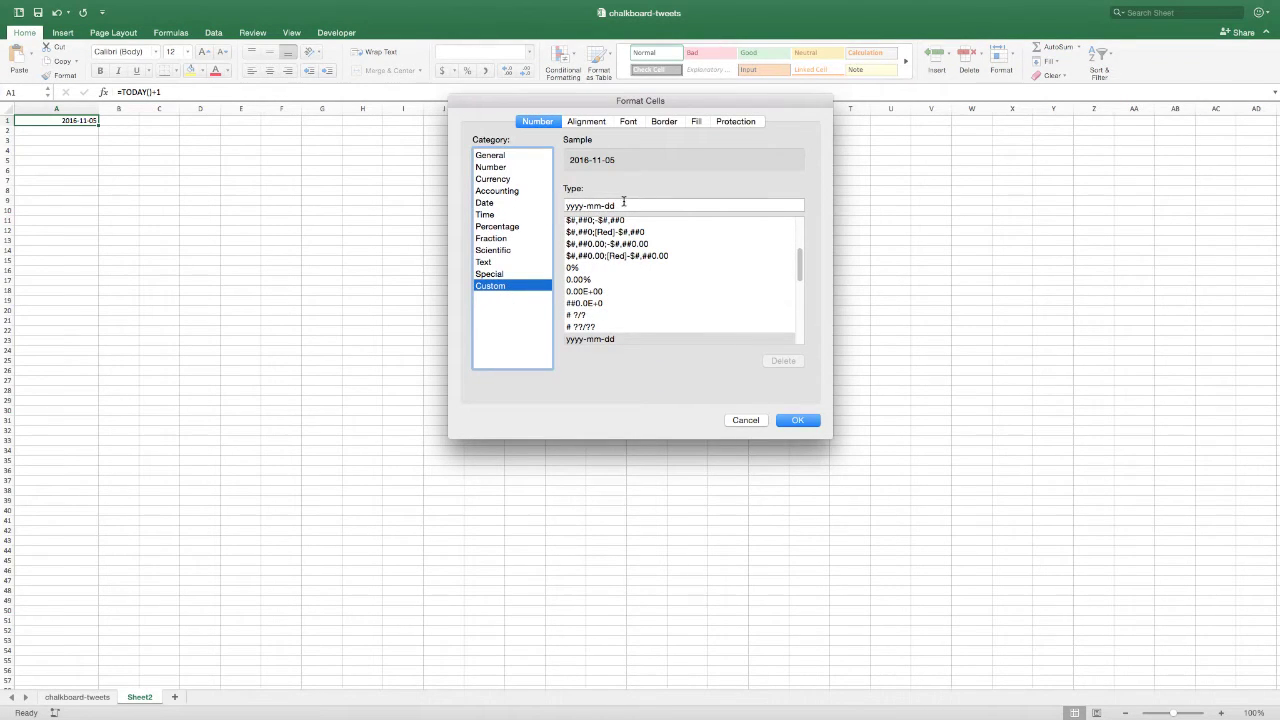
{"action": "left_click_drag", "start_coordinate": [623, 202], "coordinate": [557, 205]}
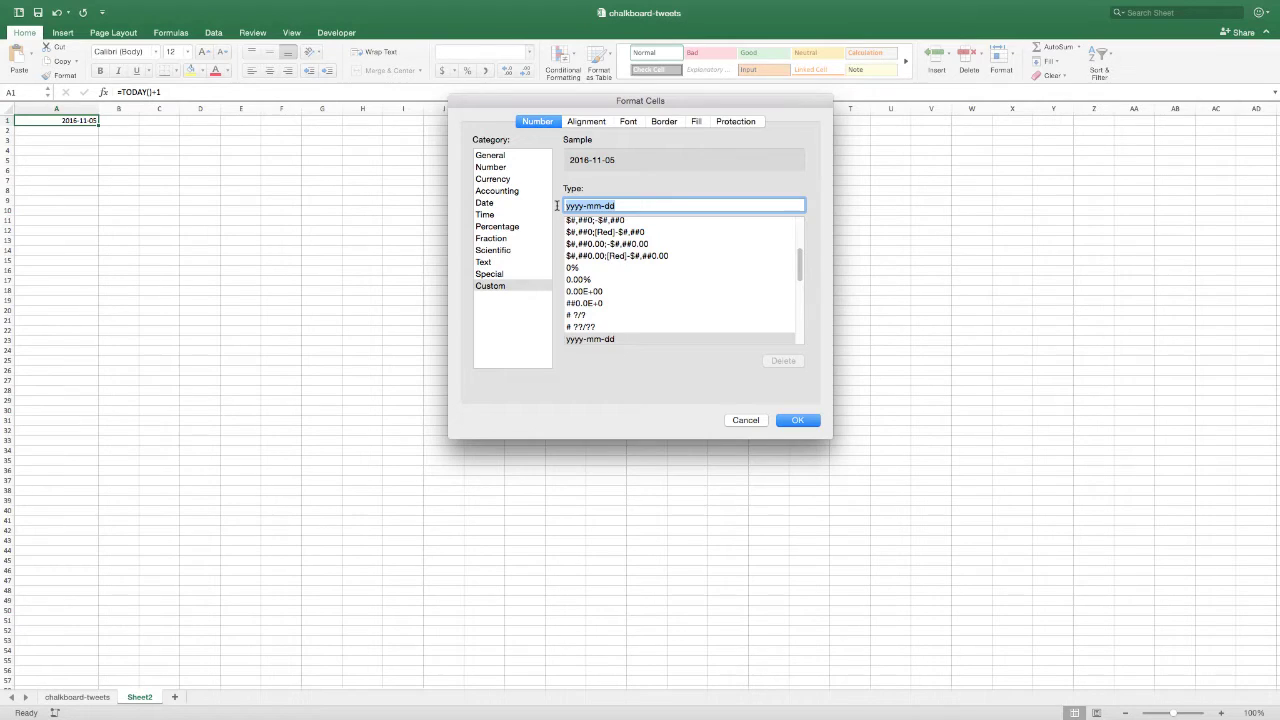
{"action": "type", "text": "mm"}
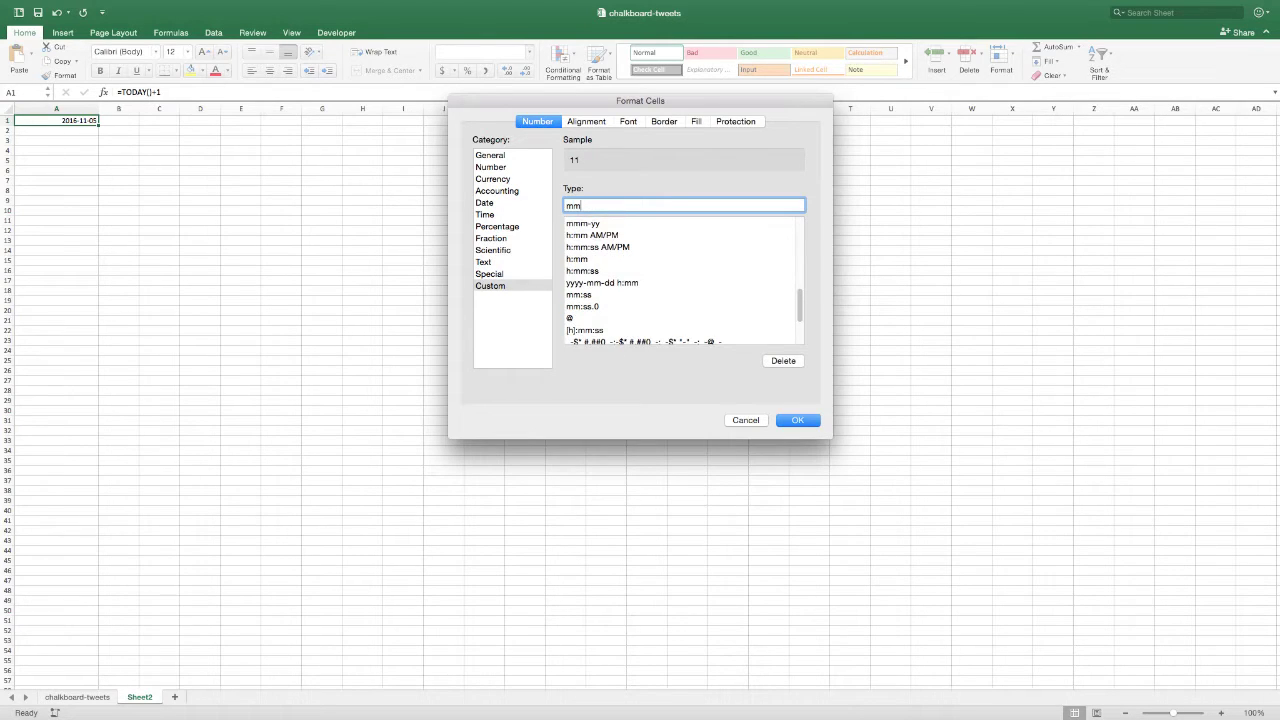
{"action": "type", "text": "/dd/"}
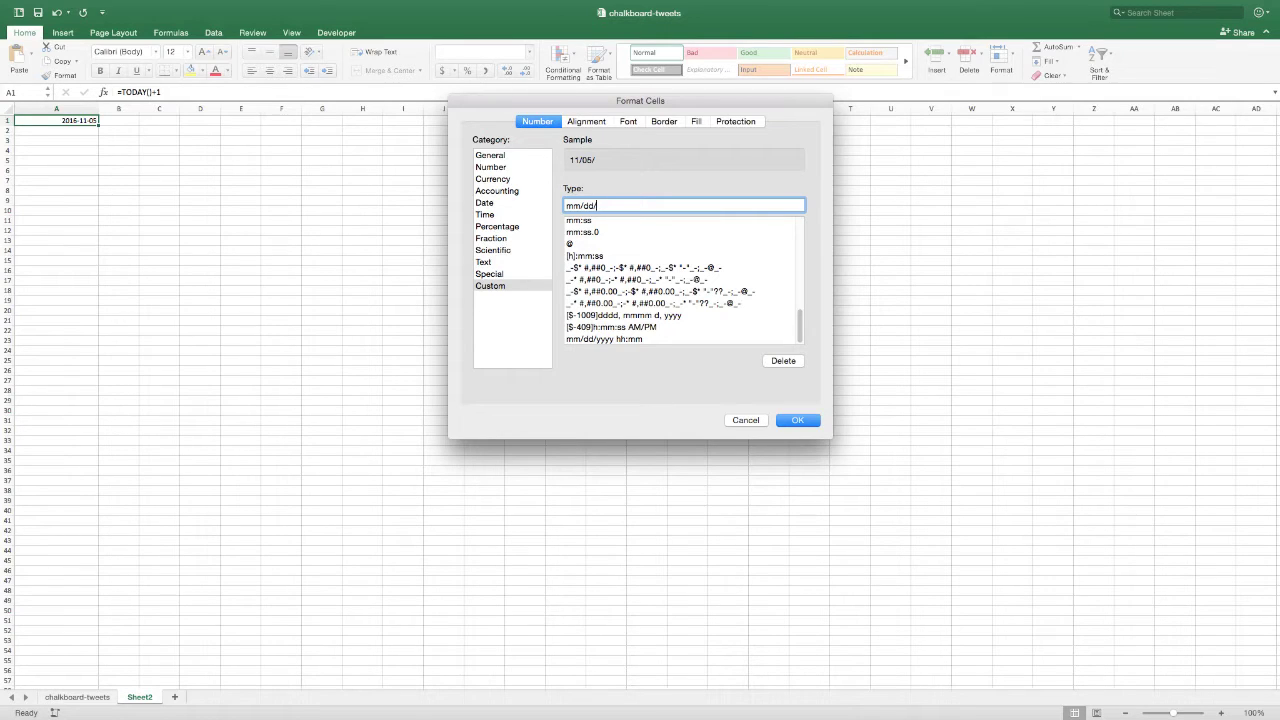
{"action": "type", "text": "yyyy hh:mm"}
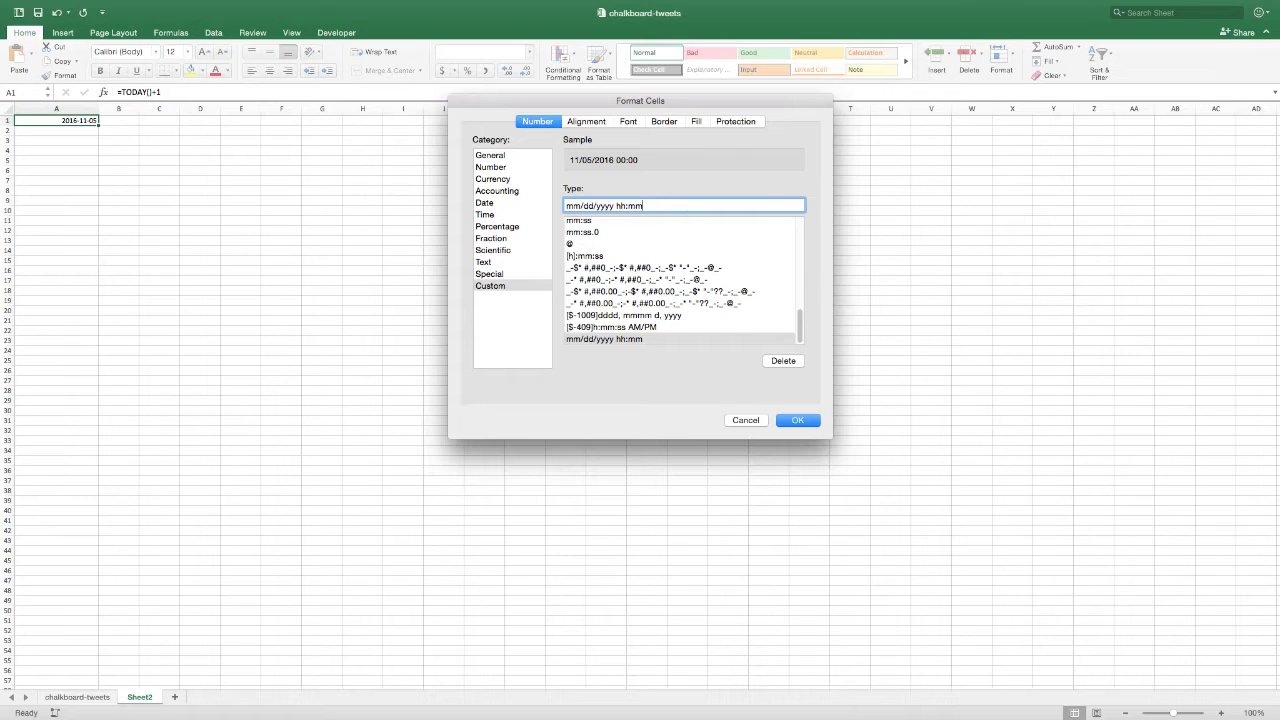
{"action": "key", "text": "Return"}
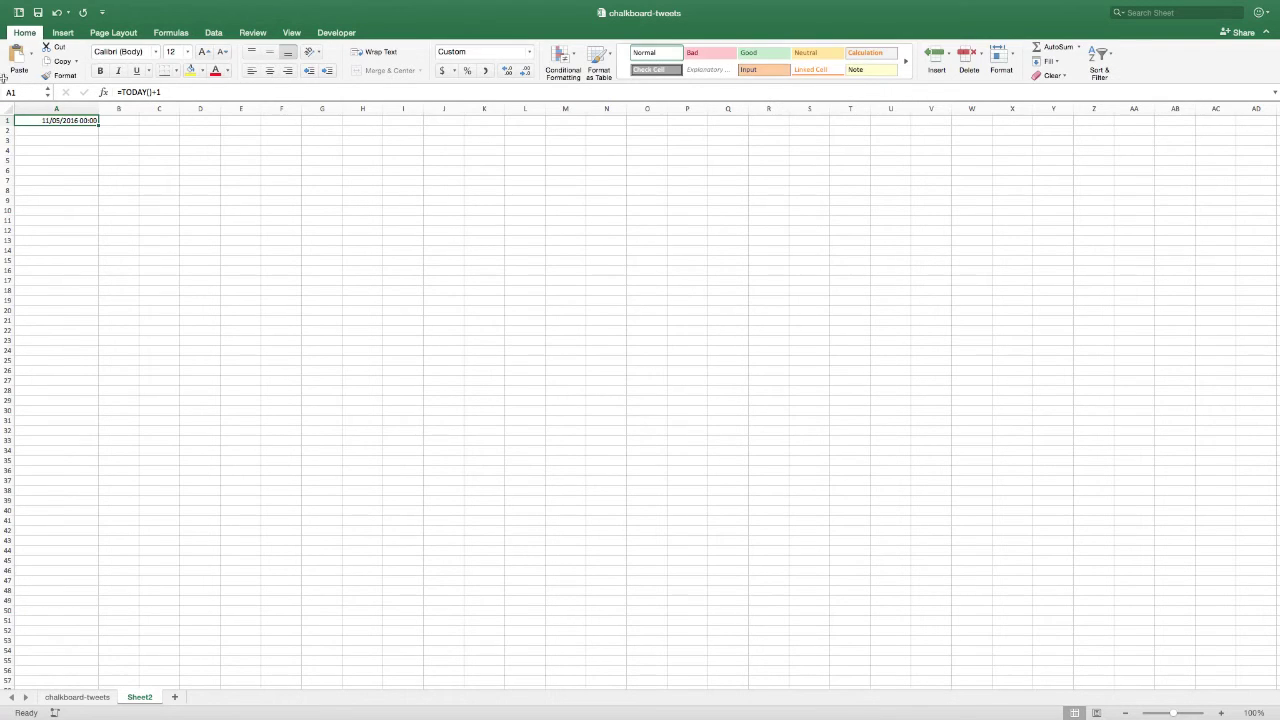
Step: Append +TIME(8,30,0) to cell A1's formula so it reads 11/05/2016 08:30
{"action": "left_click", "coordinate": [103, 160]}
{"action": "left_click", "coordinate": [85, 138]}
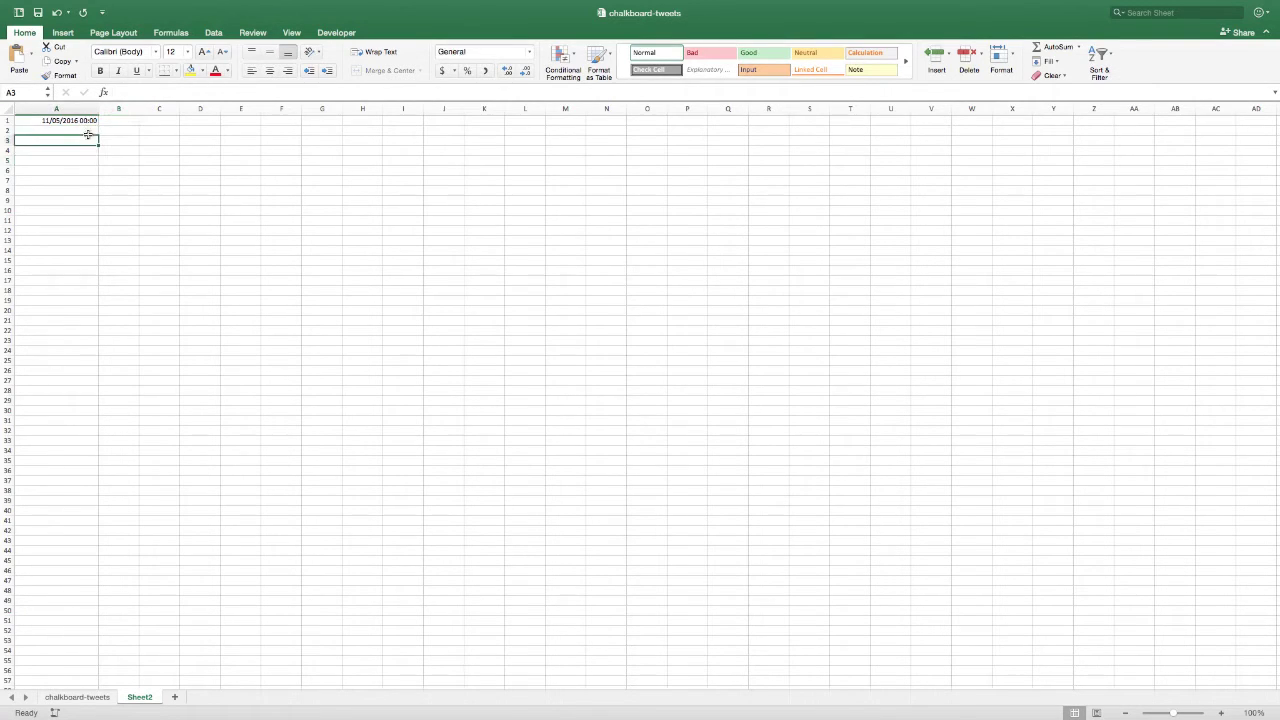
{"action": "left_click", "coordinate": [79, 121]}
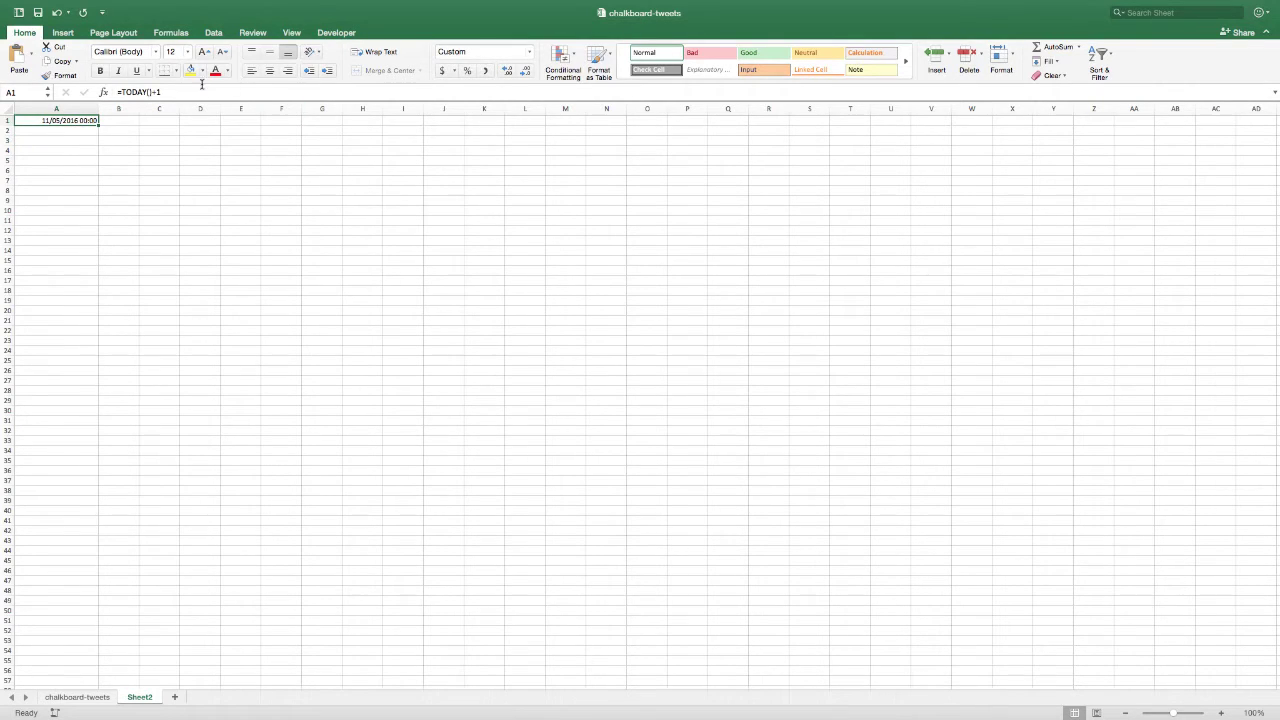
{"action": "left_click", "coordinate": [78, 132]}
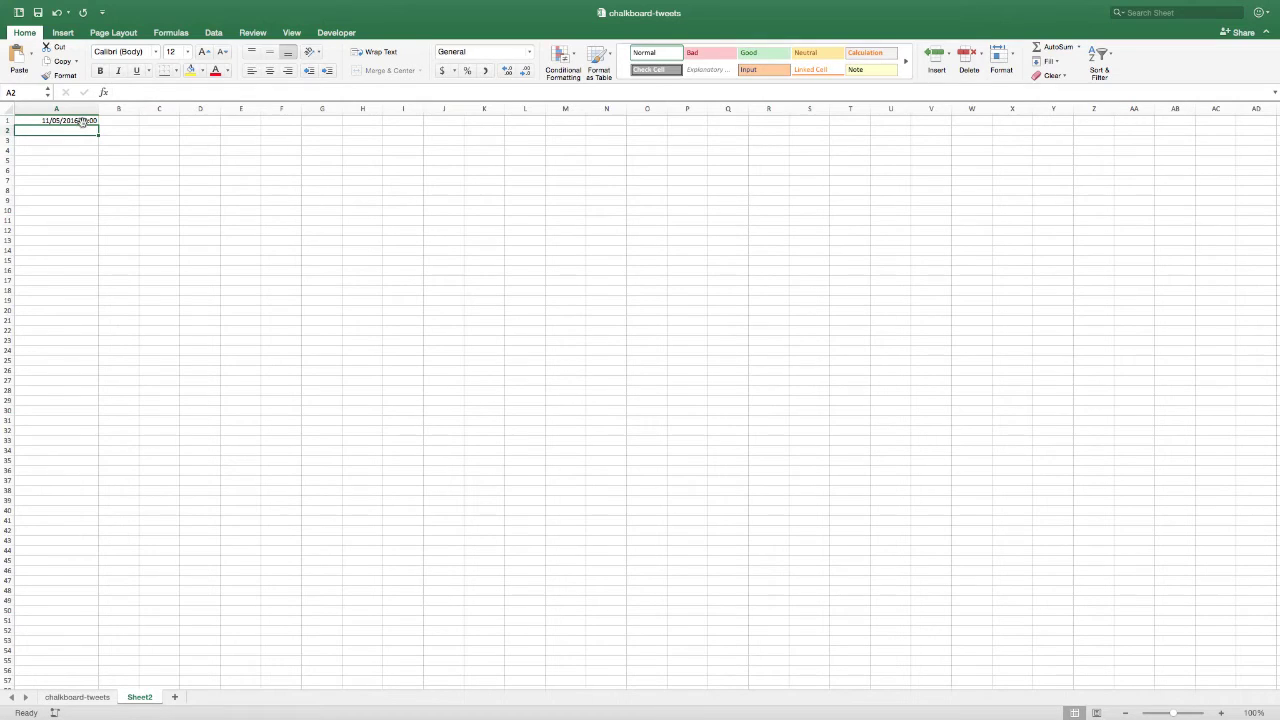
{"action": "left_click", "coordinate": [80, 121]}
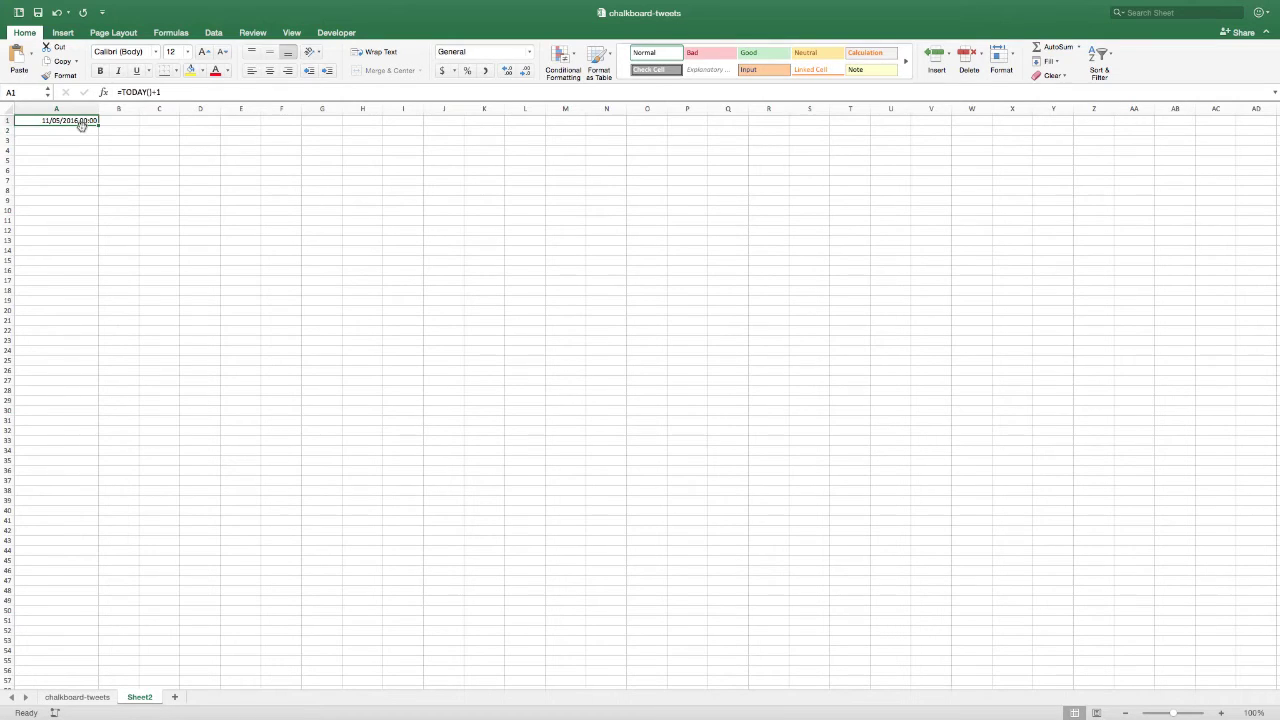
{"action": "left_click", "coordinate": [180, 91]}
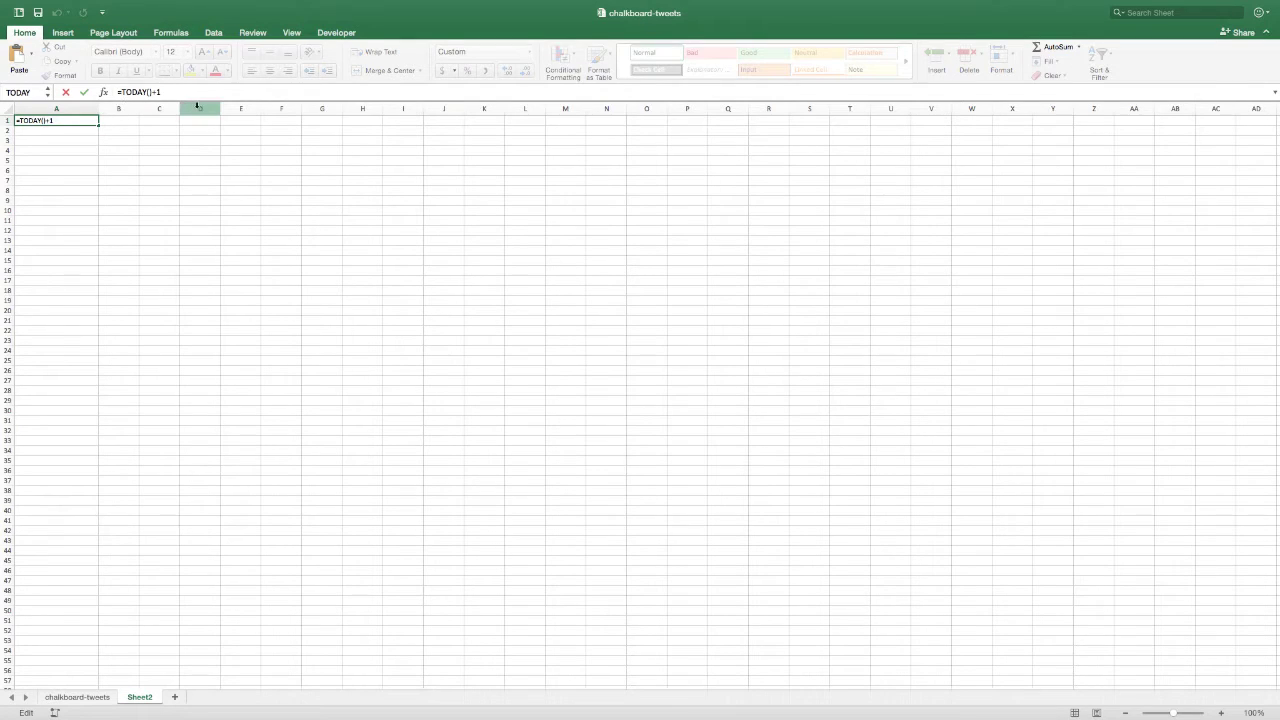
{"action": "type", "text": "+time"}
{"action": "key", "text": "Tab"}
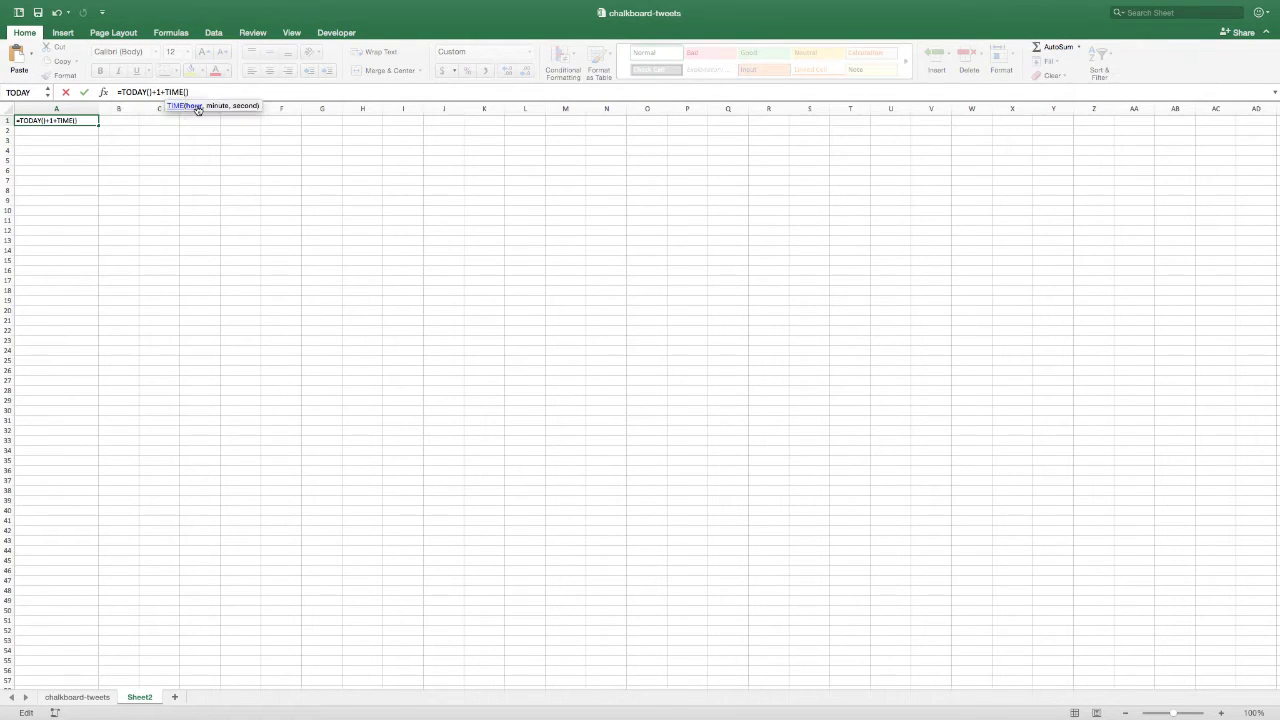
{"action": "type", "text": "8,30,0"}
{"action": "key", "text": "Return"}
Step: Move between A1 and A2 to check A1's =TODAY()+1+TIME(8,30,0) formula
{"action": "key", "text": "Up"}
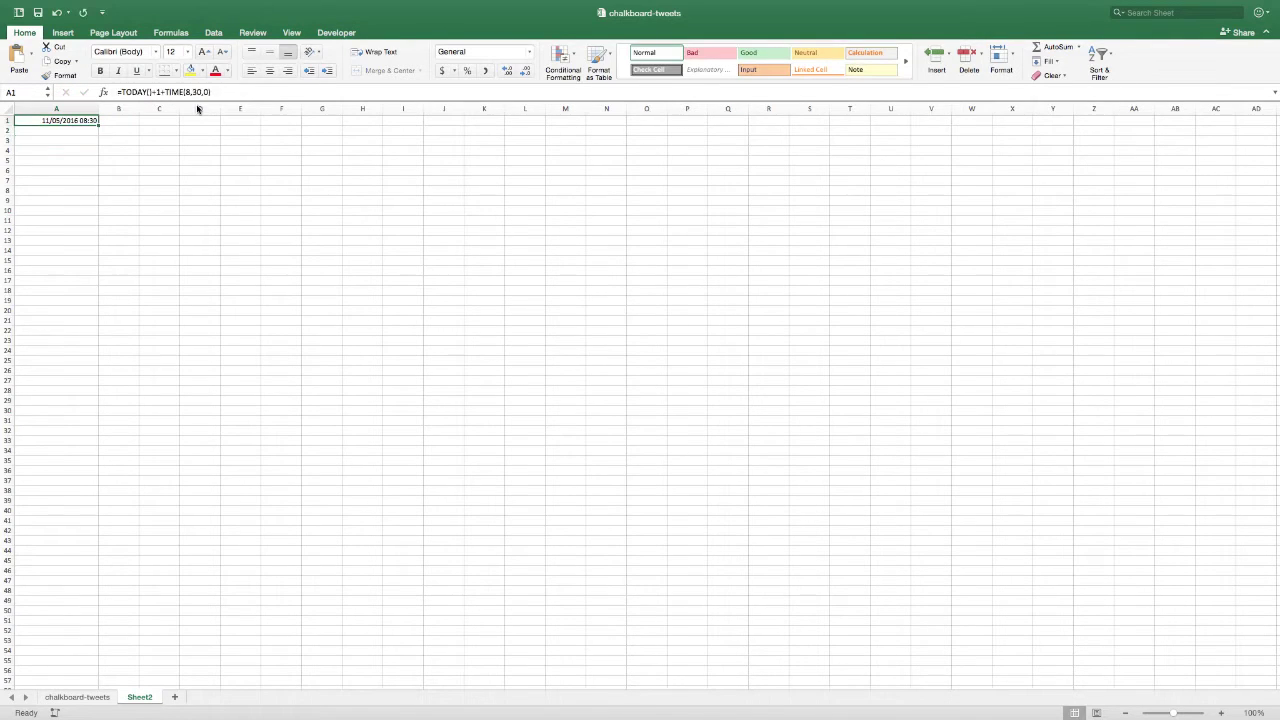
{"action": "key", "text": "Down"}
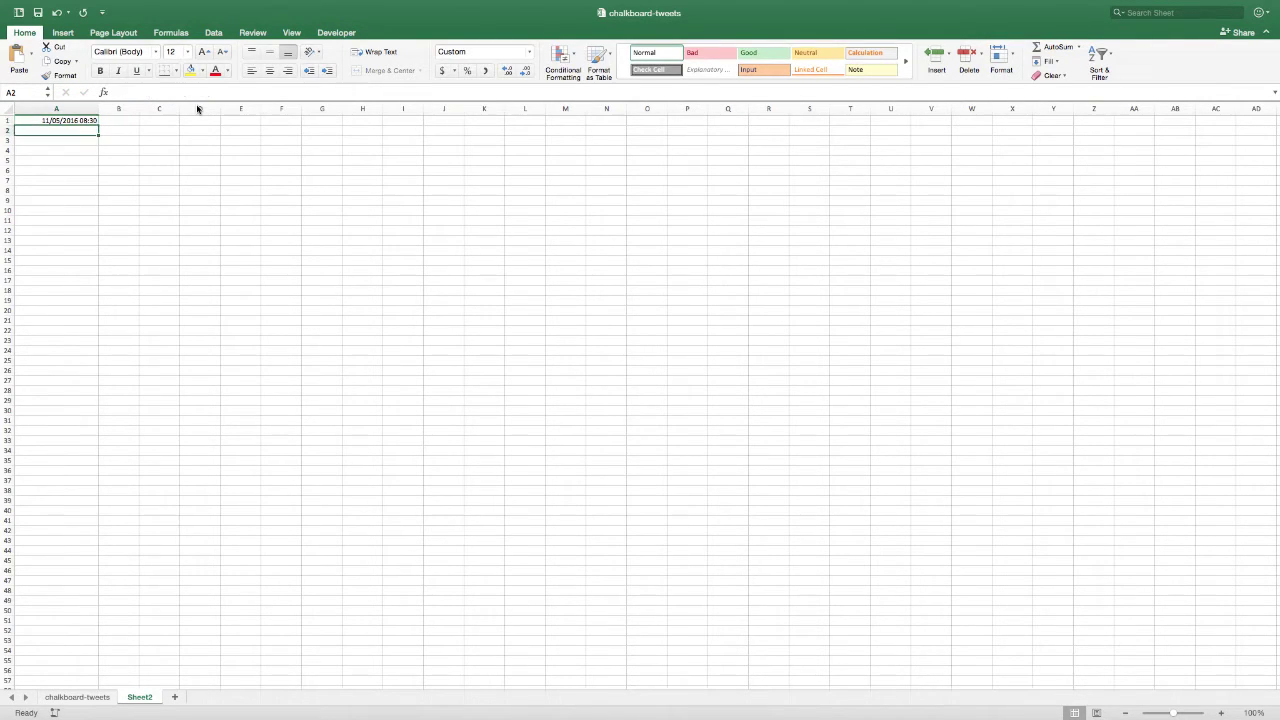
{"action": "key", "text": "Up"}
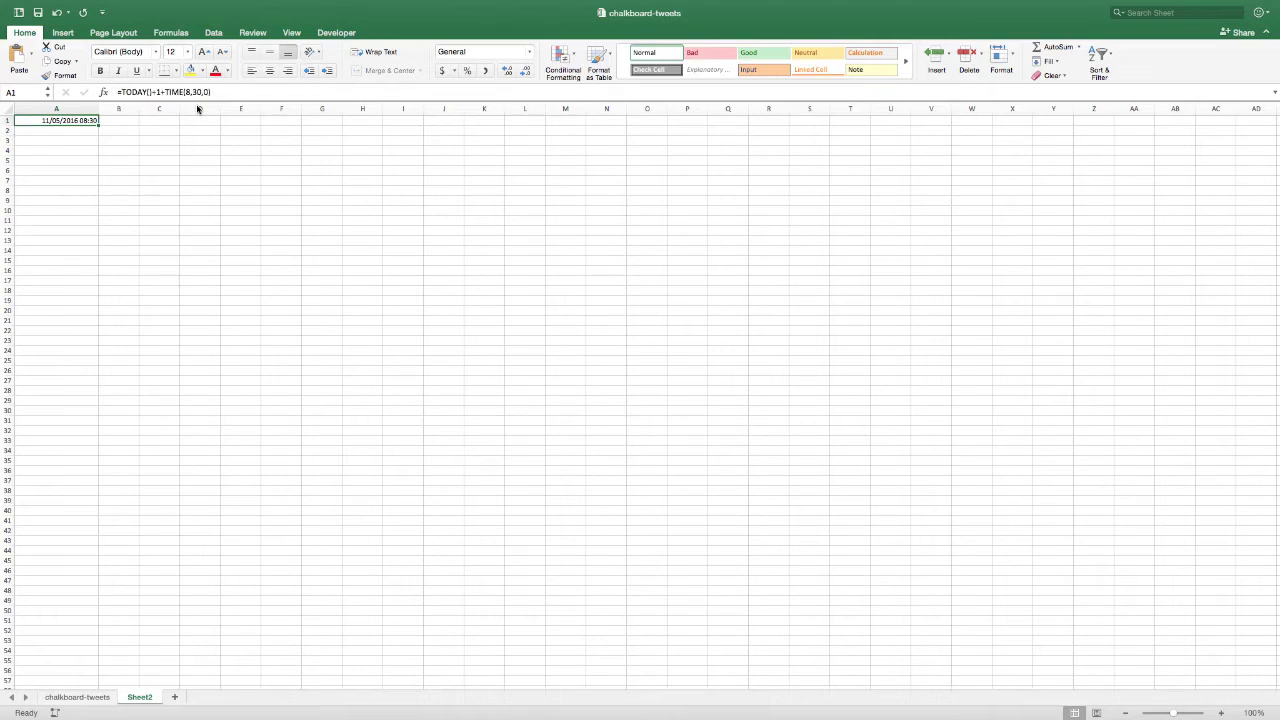
{"action": "key", "text": "Down"}
{"action": "key", "text": "Up"}
{"action": "key", "text": "Down"}
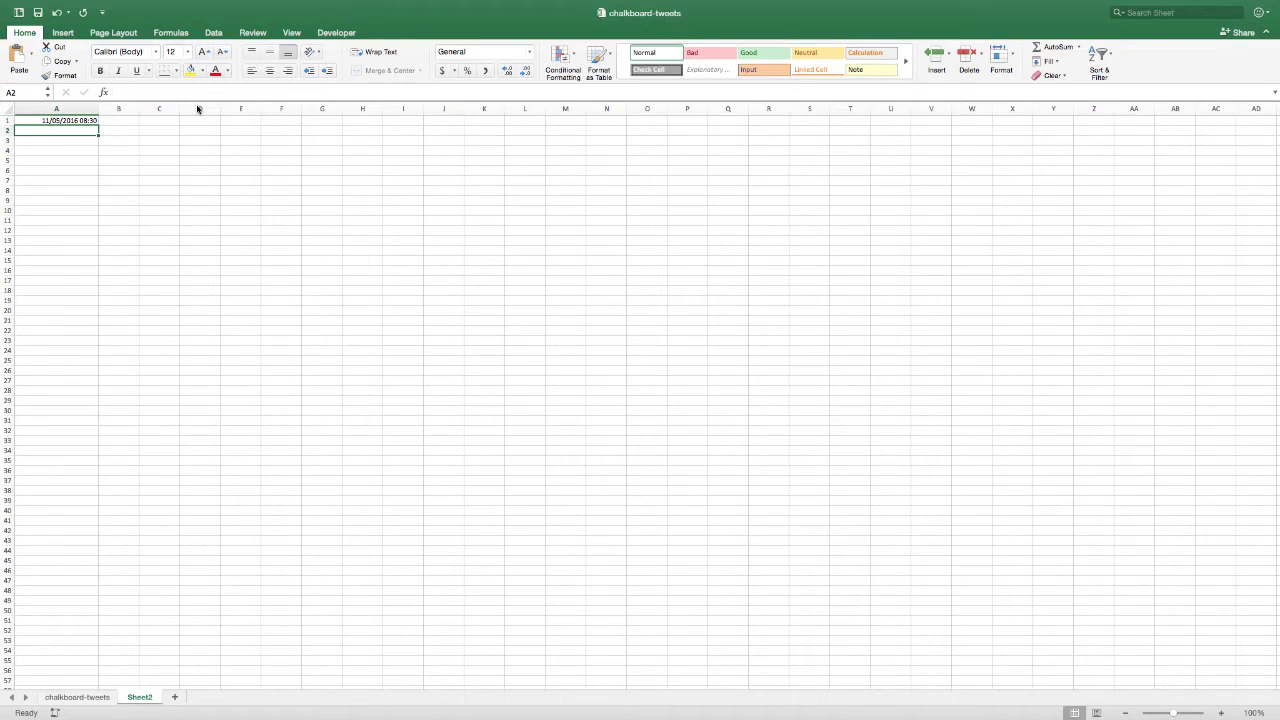
Step: Enter the next-day formula =A1+1 in cell A2
{"action": "type", "text": "="}
{"action": "key", "text": "Up"}
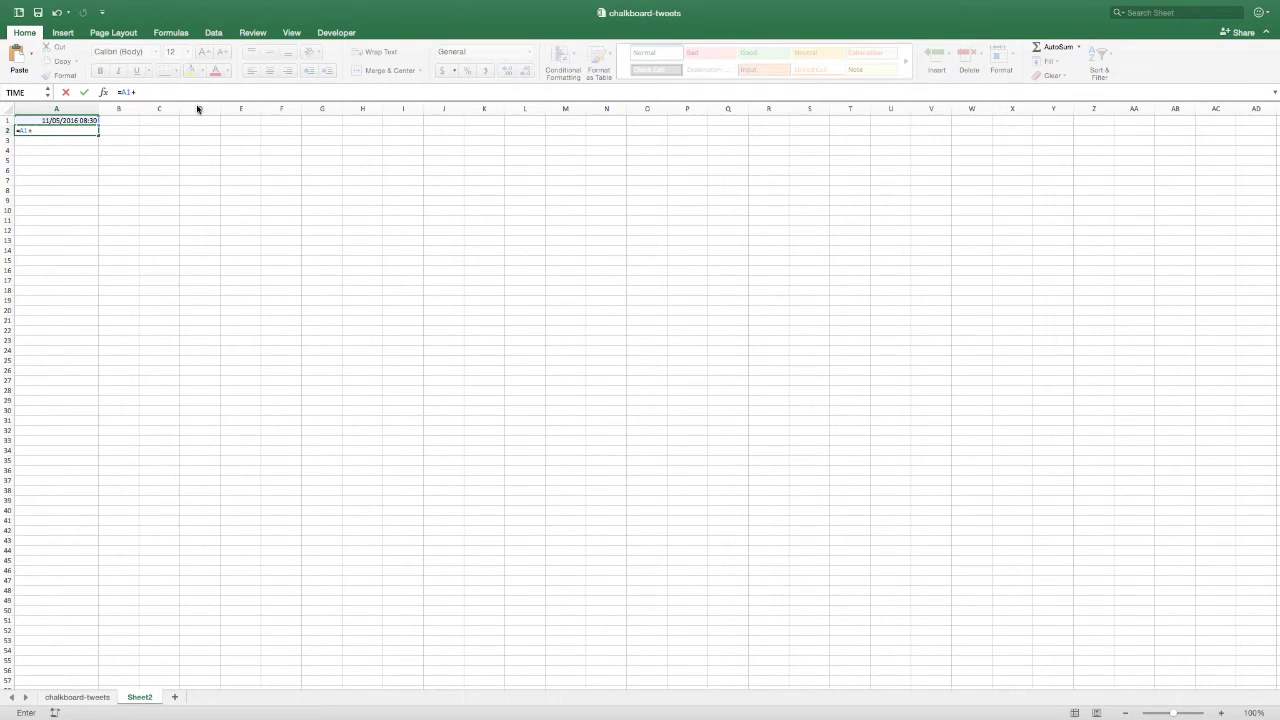
{"action": "type", "text": "+1"}
{"action": "key", "text": "Return"}
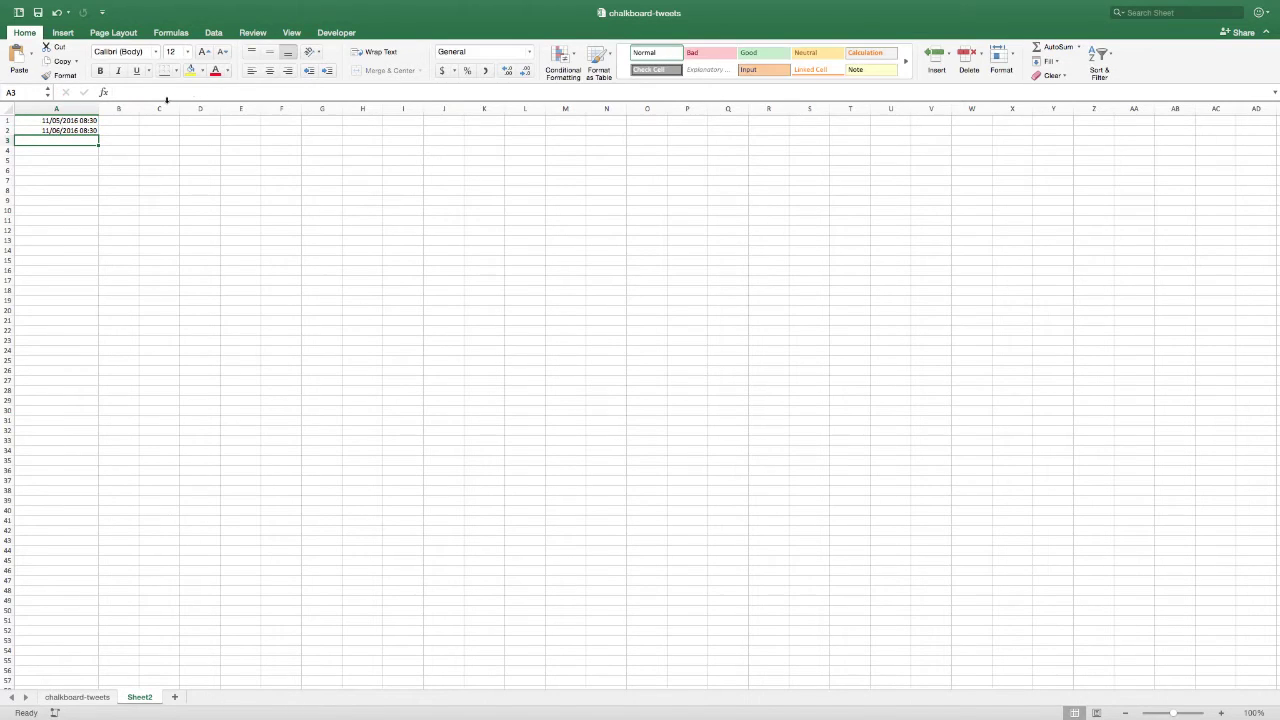
Step: Fill A2's formula down to A21 for daily 08:30 dates through 11/25/2016
{"action": "left_click", "coordinate": [80, 120]}
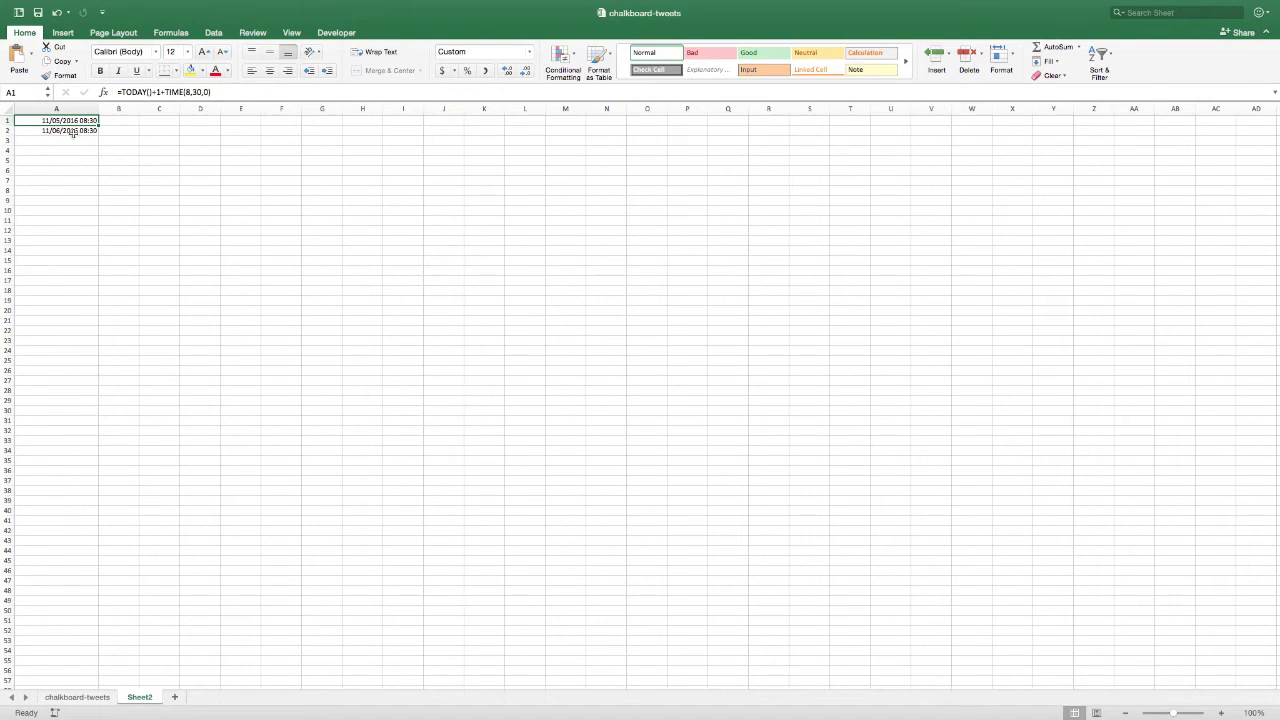
{"action": "left_click", "coordinate": [72, 131]}
{"action": "left_click_drag", "start_coordinate": [98, 135], "coordinate": [82, 322]}
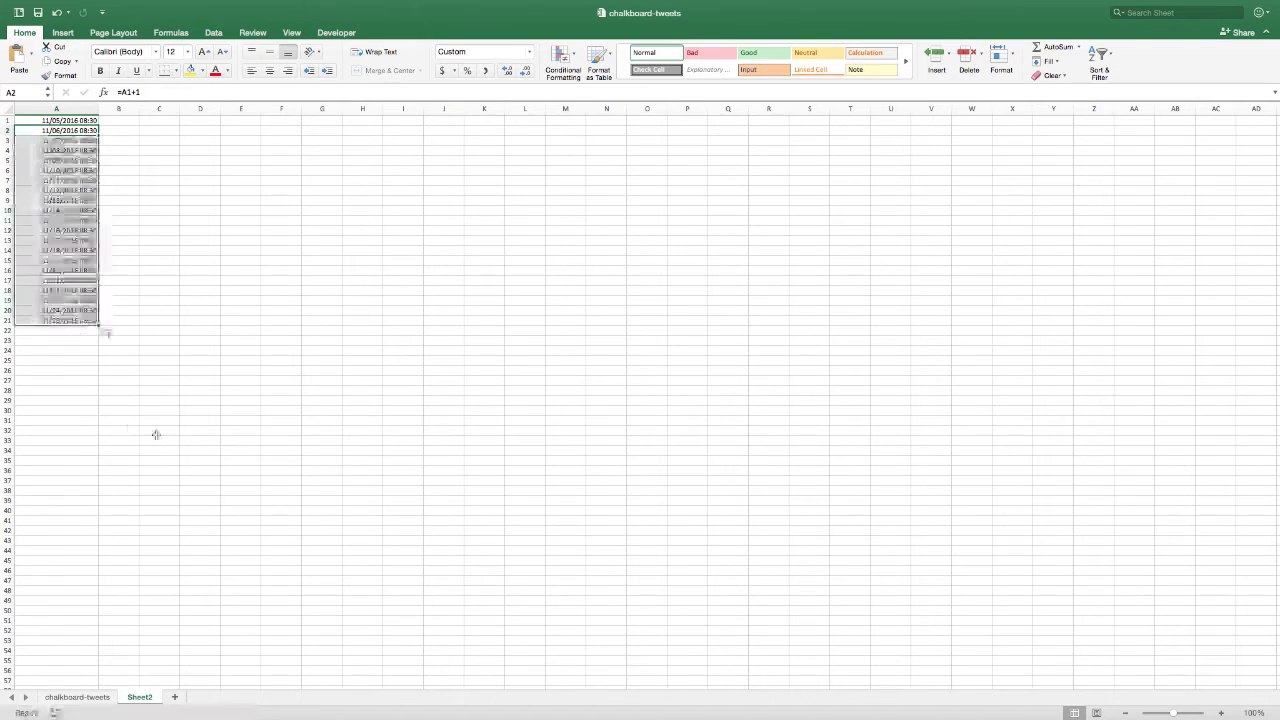
{"action": "left_click", "coordinate": [68, 398]}
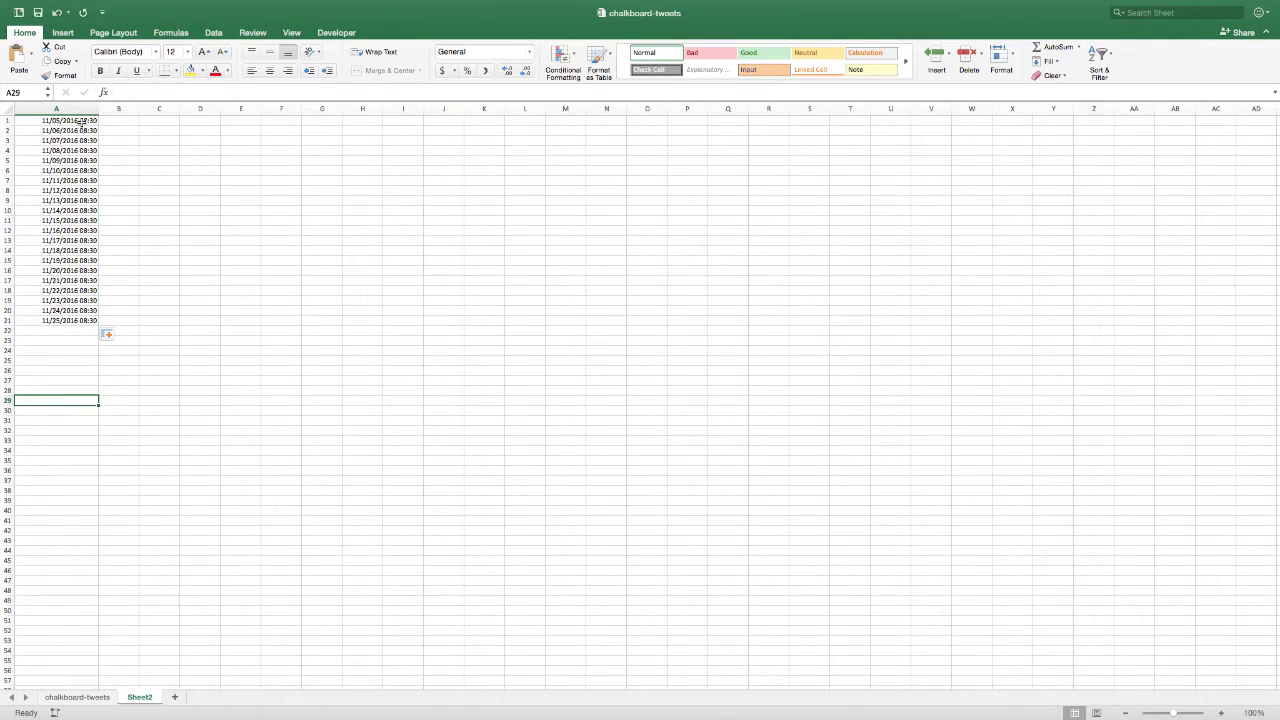
{"action": "left_click", "coordinate": [72, 132]}
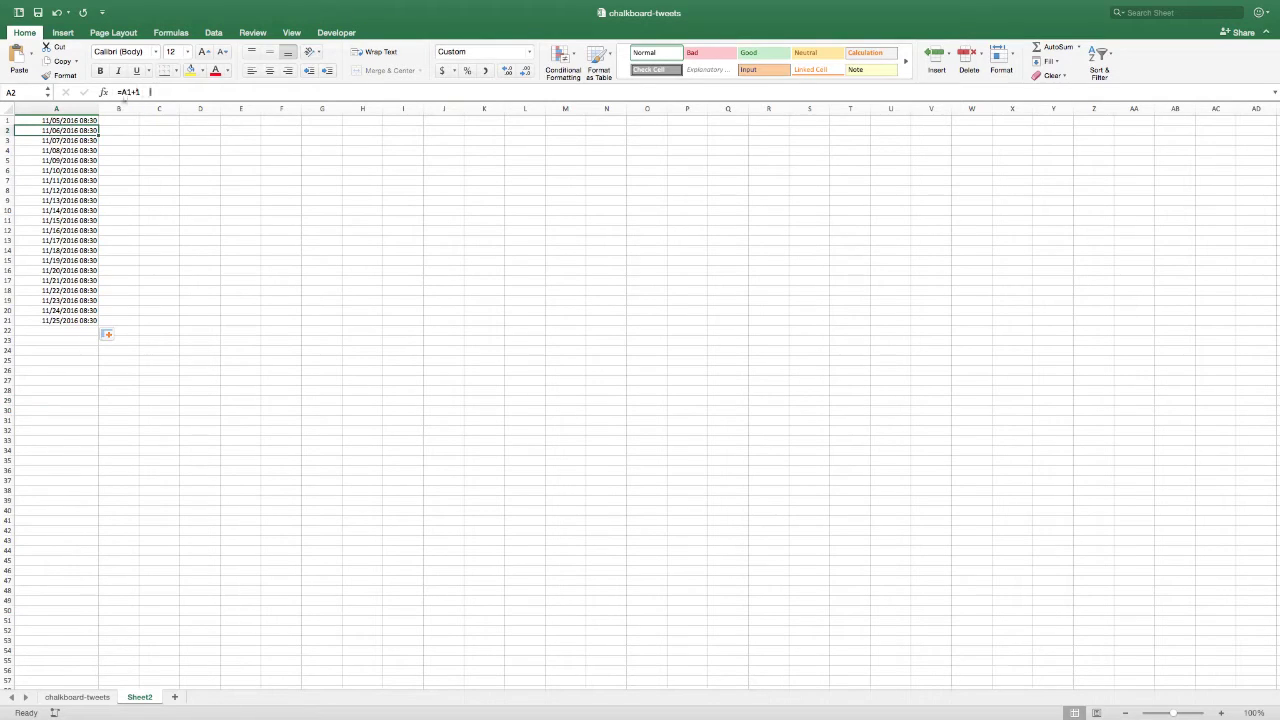
Step: Extend A2's formula with +TIME(0,15,0) so each day adds 15 minutes
{"action": "left_click", "coordinate": [150, 91]}
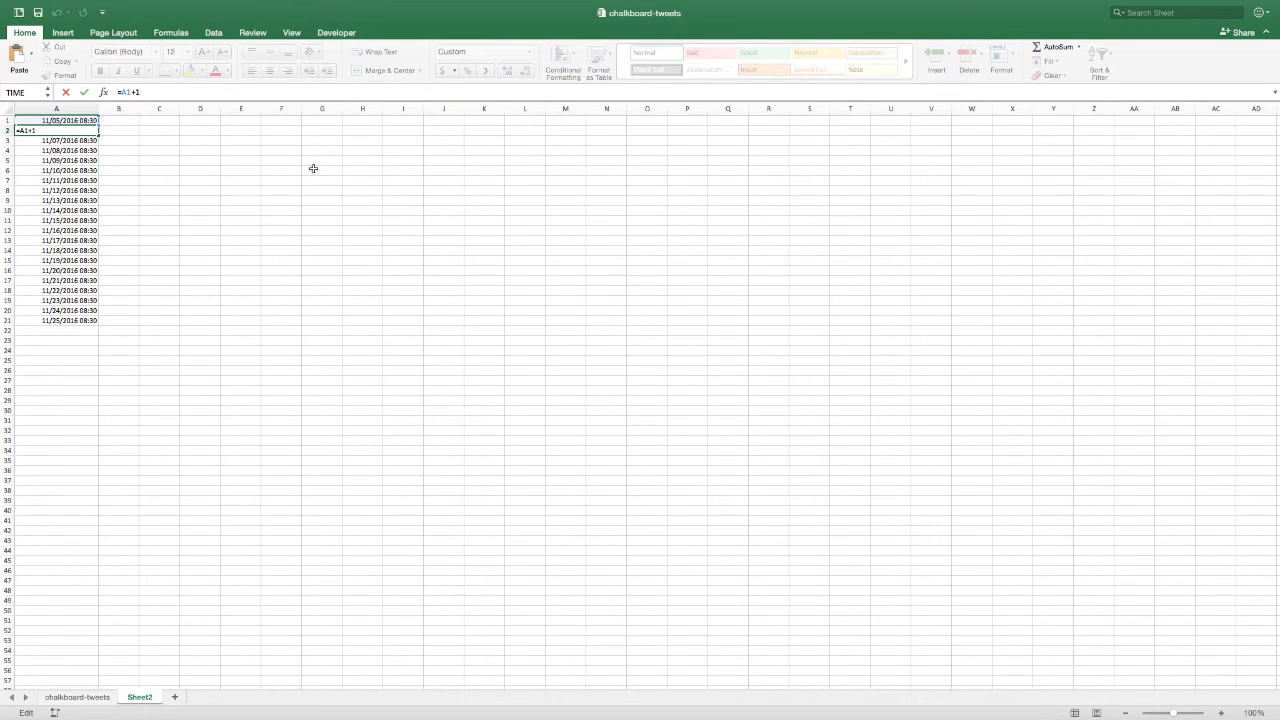
{"action": "type", "text": "+TIM"}
{"action": "key", "text": "Tab"}
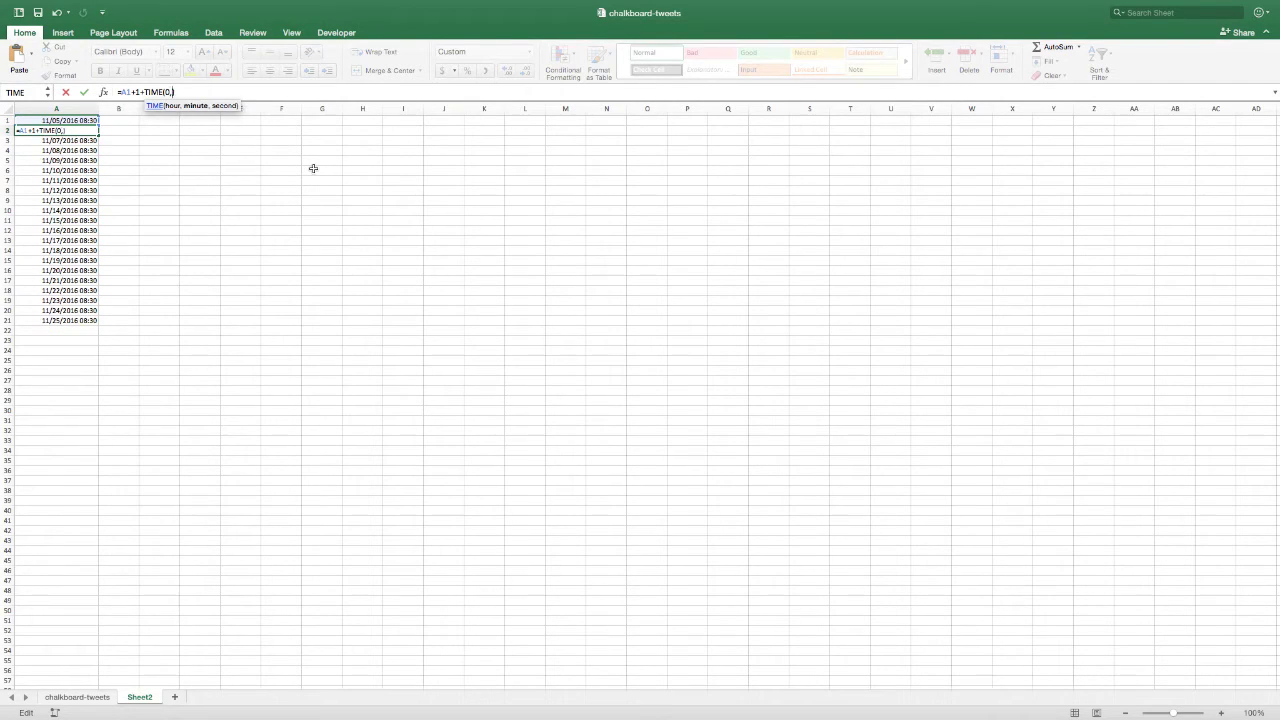
{"action": "type", "text": "15,0)"}
{"action": "key", "text": "Return"}
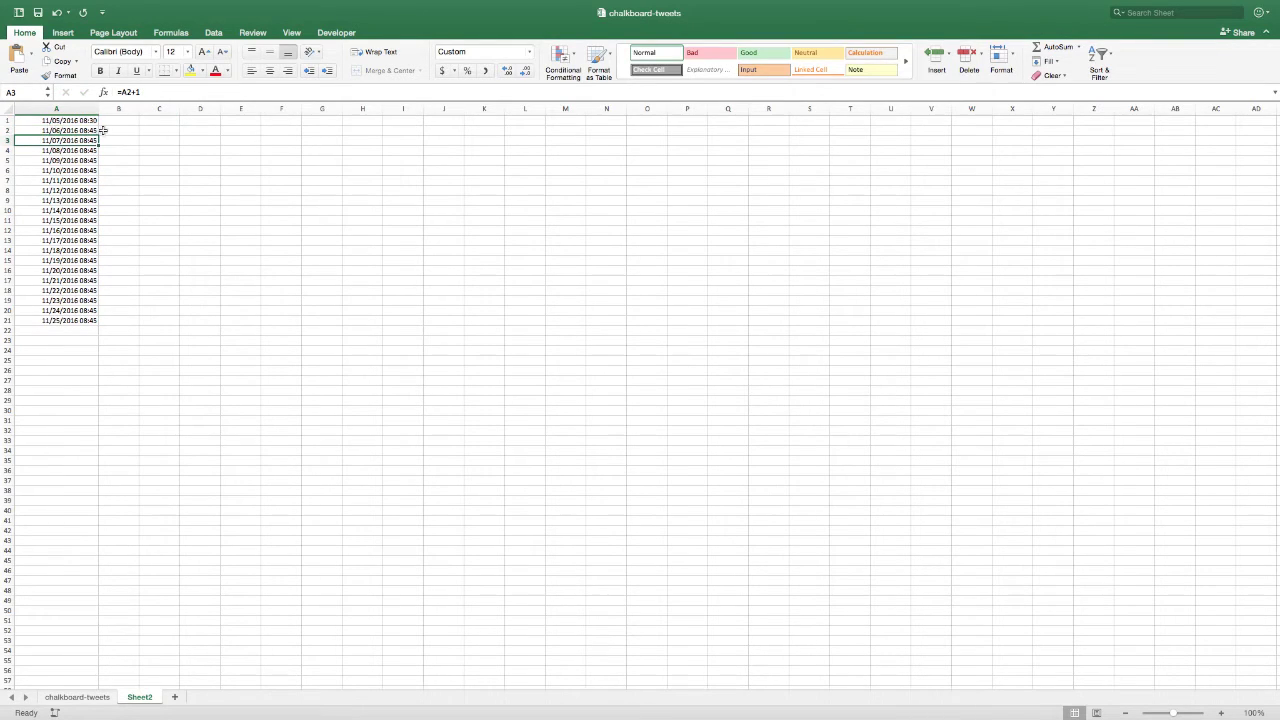
Step: Copy the updated A2 formula down through row 21
{"action": "left_click", "coordinate": [90, 131]}
{"action": "double_click", "coordinate": [98, 136]}
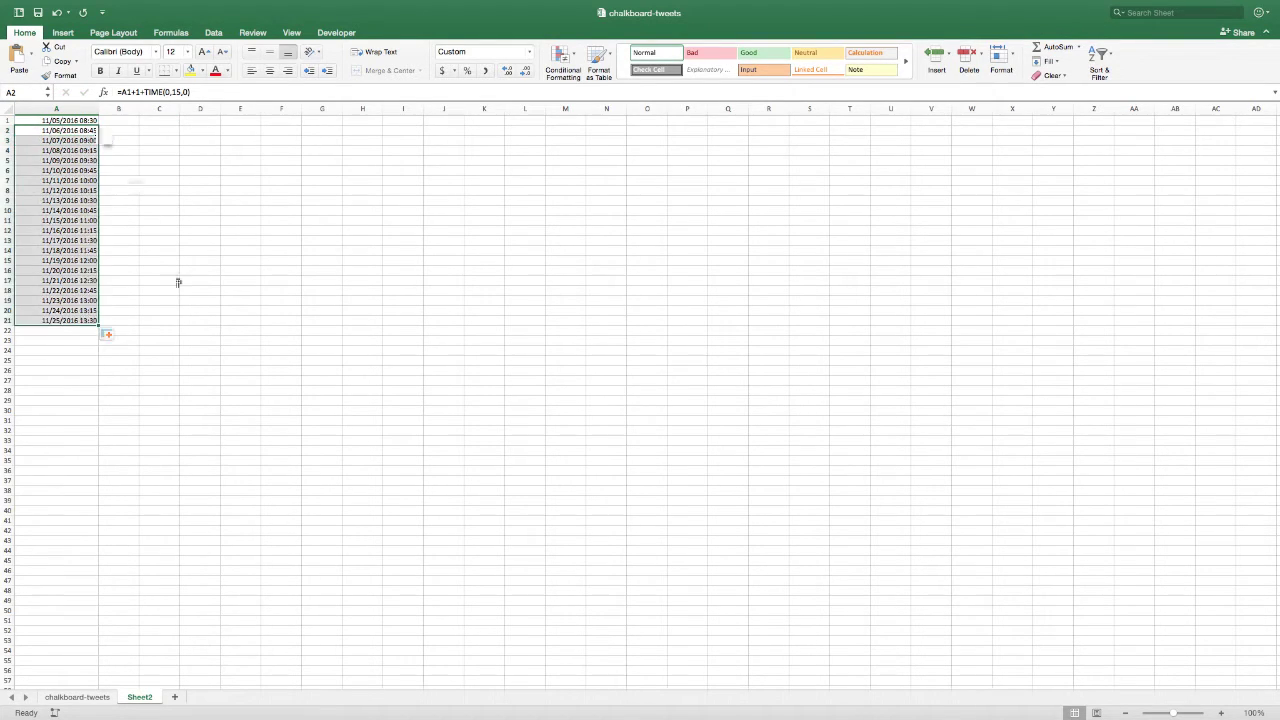
{"action": "left_click", "coordinate": [95, 432]}
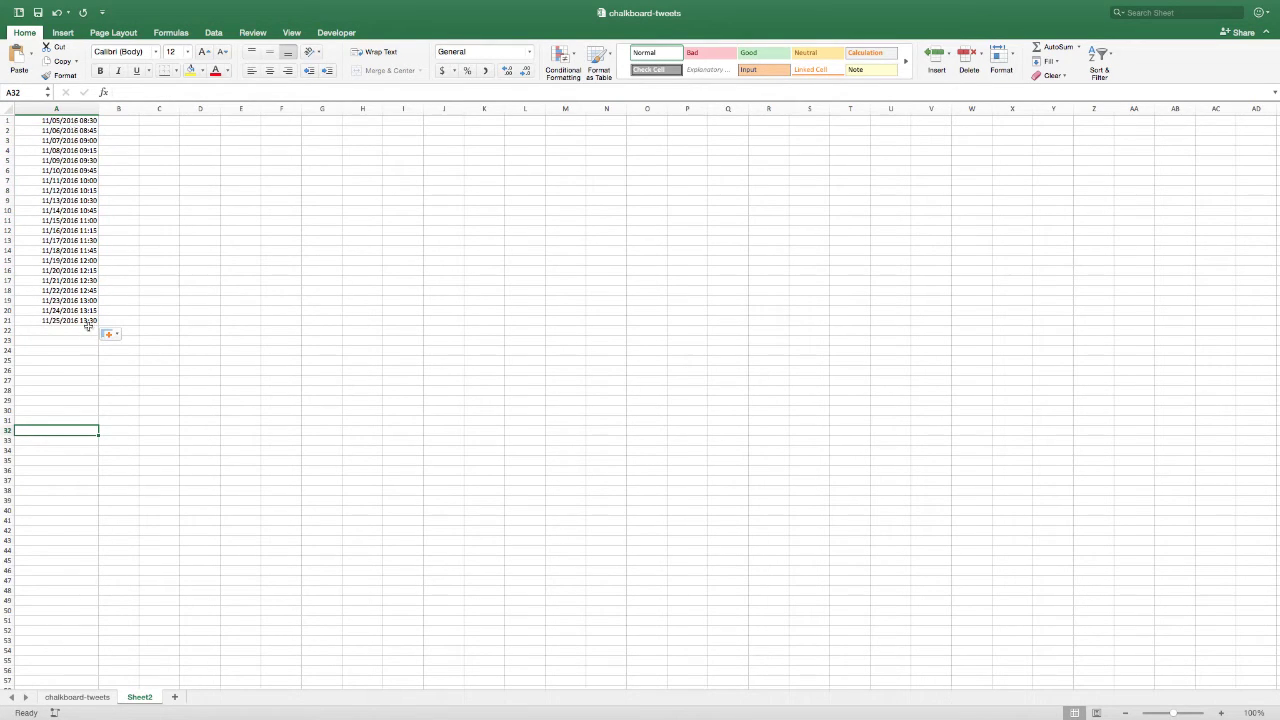
{"action": "left_click", "coordinate": [268, 362]}
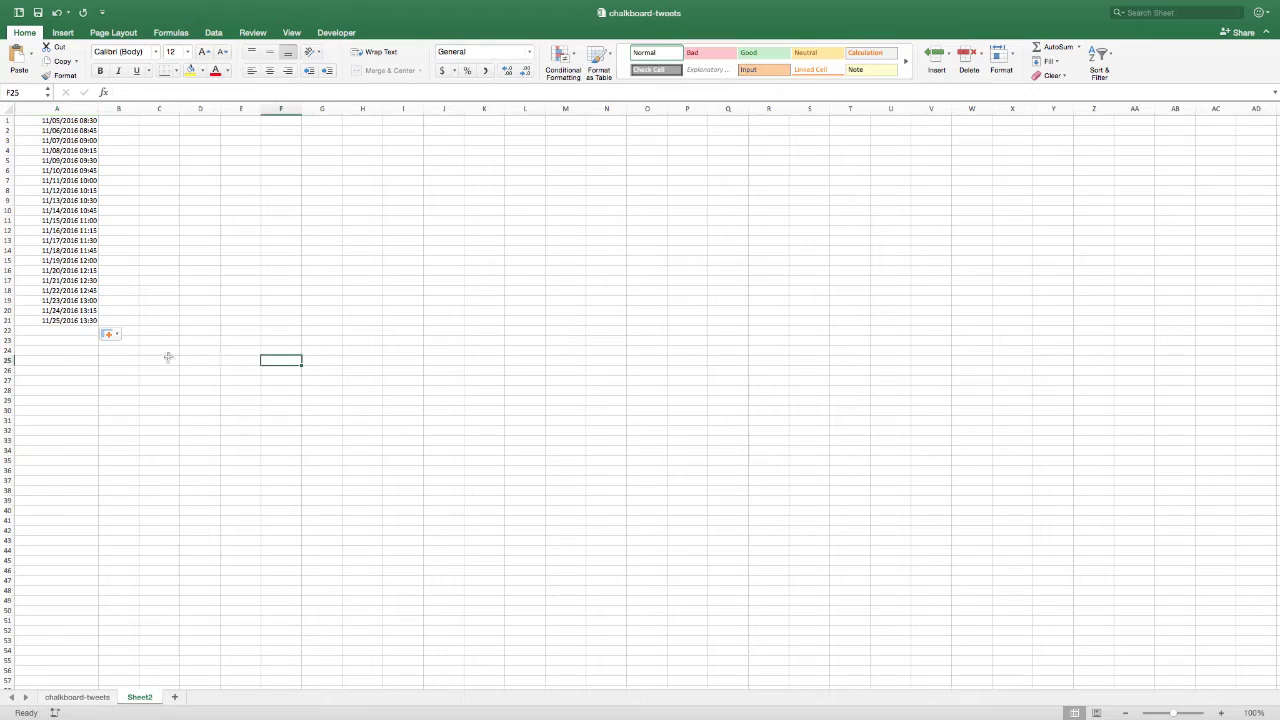
{"action": "left_click", "coordinate": [77, 351]}
{"action": "left_click", "coordinate": [361, 380]}
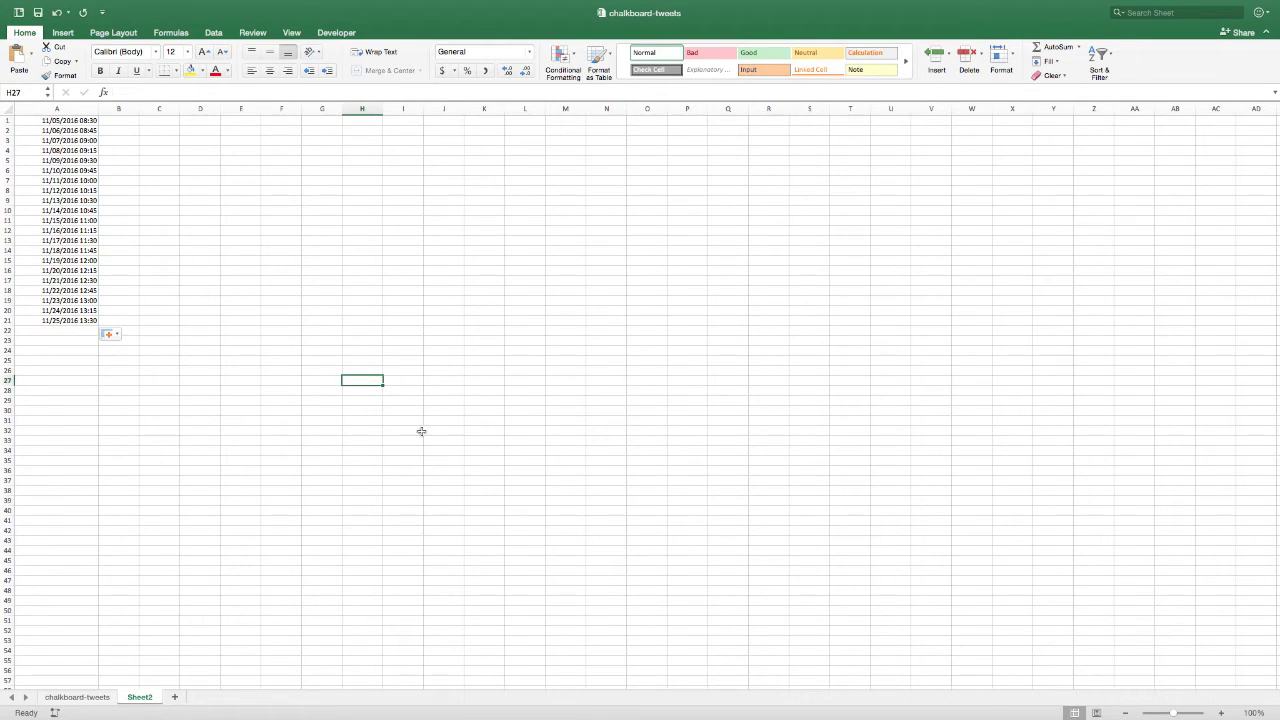
{"action": "left_click", "coordinate": [250, 245]}
{"action": "left_click", "coordinate": [63, 358]}
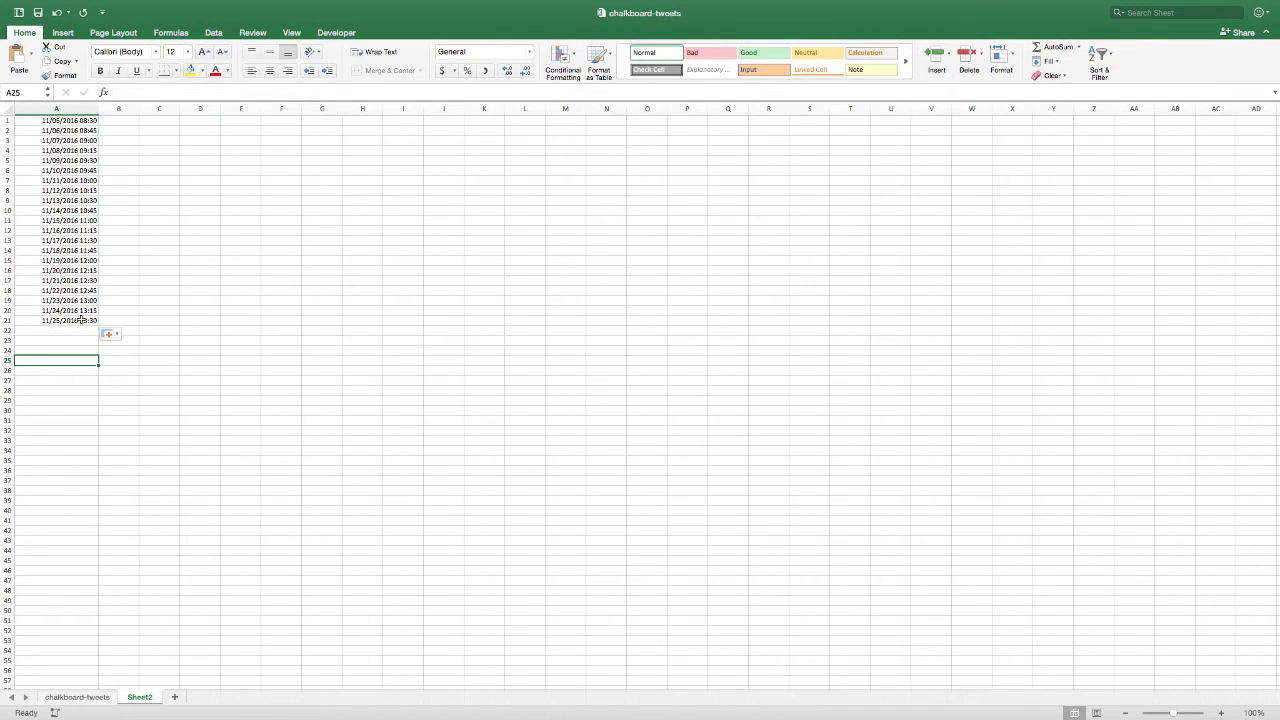
Step: Check the formulas in A1, A7 and A21, then select all of column A
{"action": "left_click", "coordinate": [85, 124]}
{"action": "left_click", "coordinate": [68, 200]}
{"action": "left_click", "coordinate": [70, 241]}
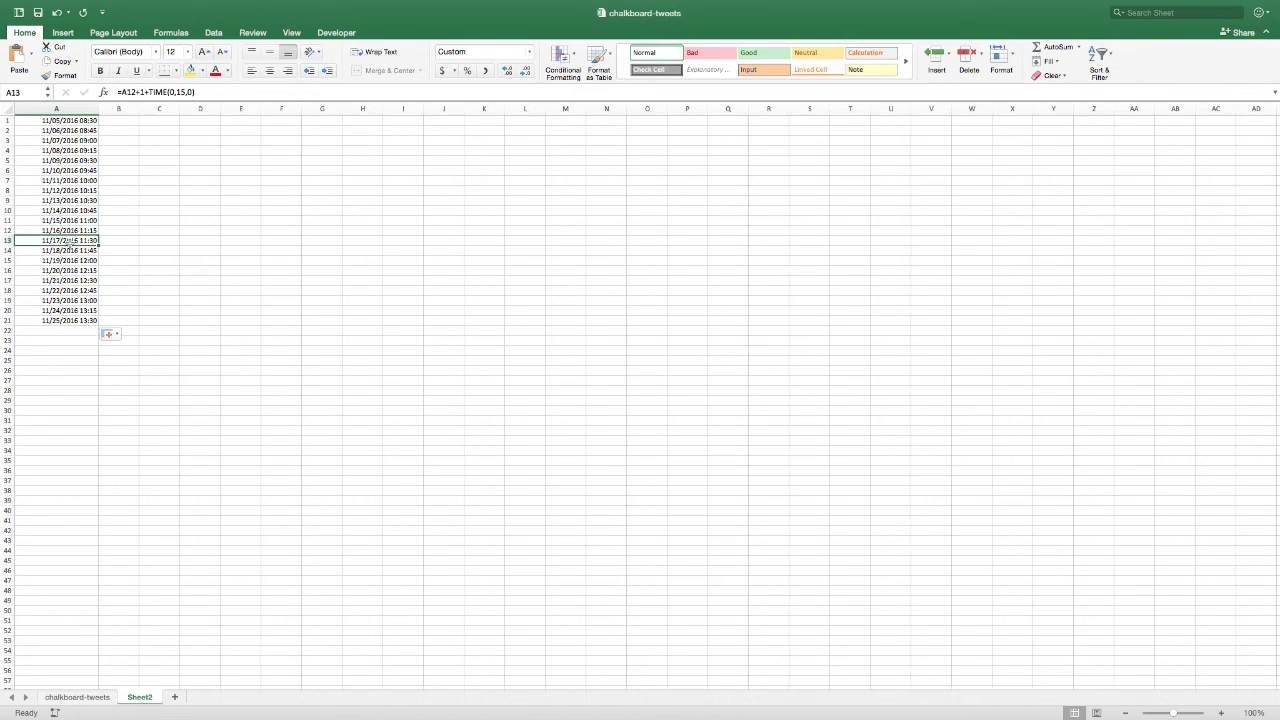
{"action": "left_click", "coordinate": [62, 320]}
{"action": "left_click", "coordinate": [70, 181]}
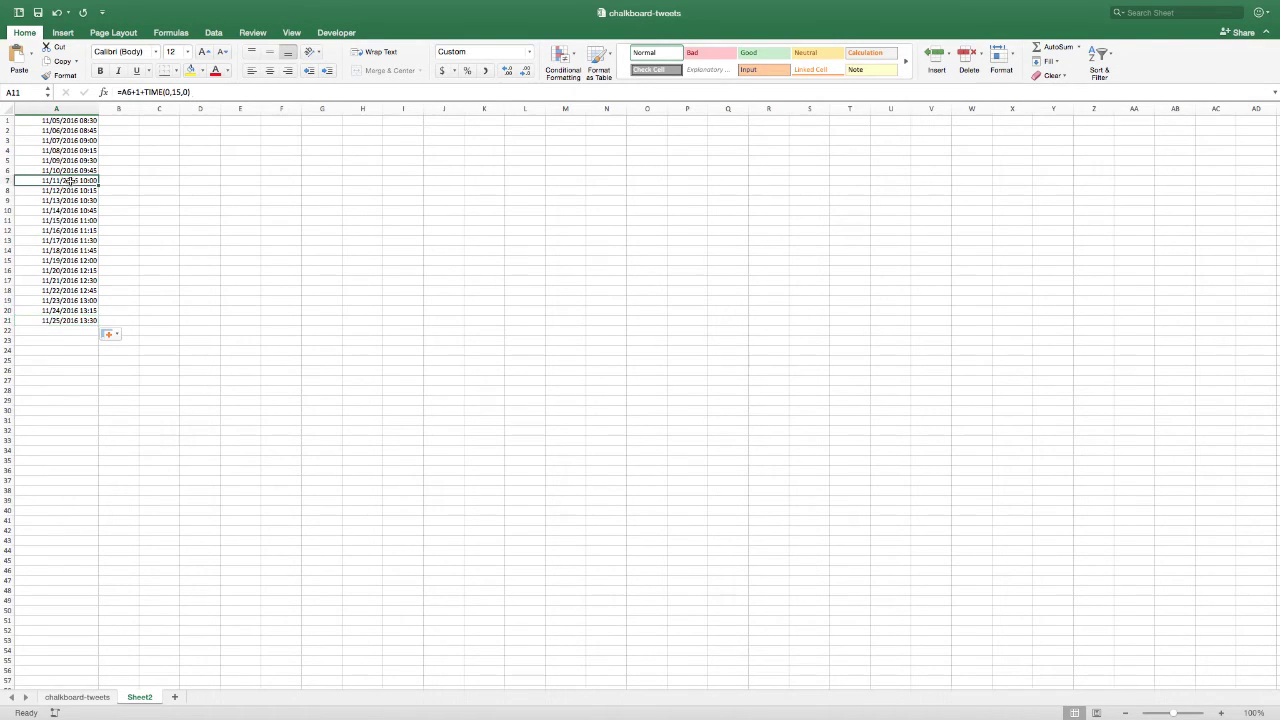
{"action": "left_click", "coordinate": [66, 110]}
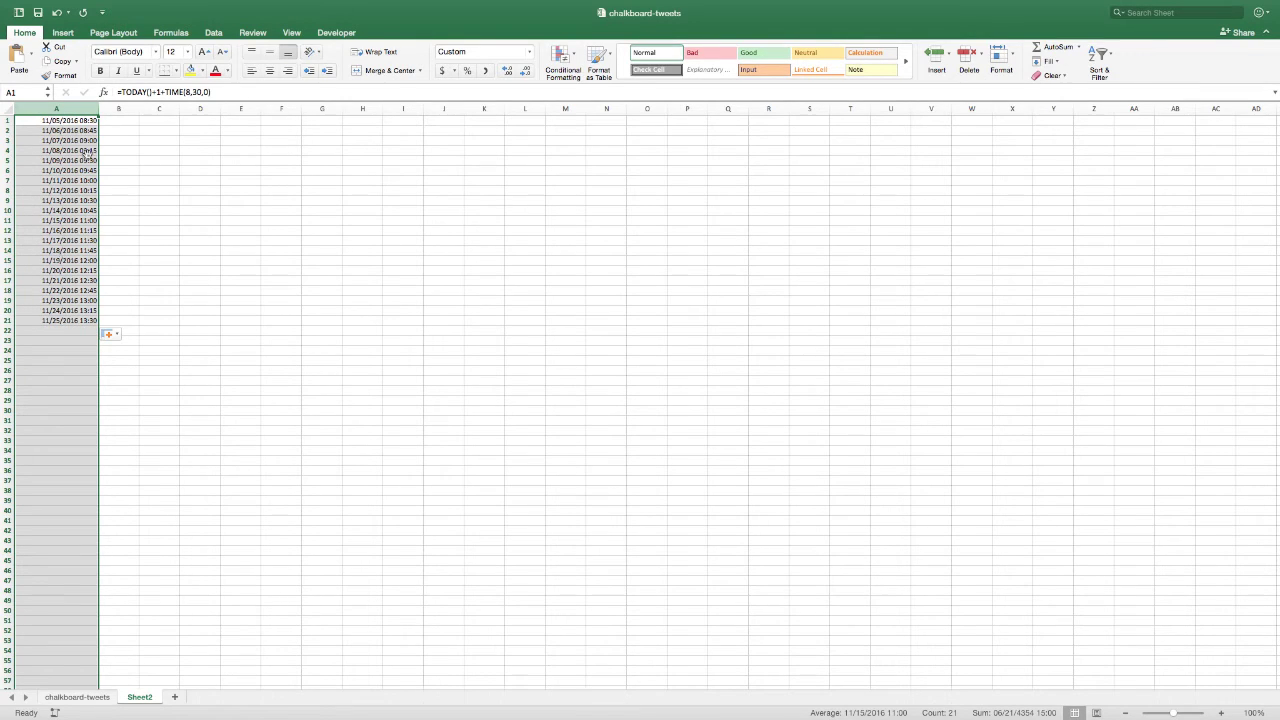
Step: Copy column A and paste it back as values only via Paste Special
{"action": "right_click", "coordinate": [76, 107]}
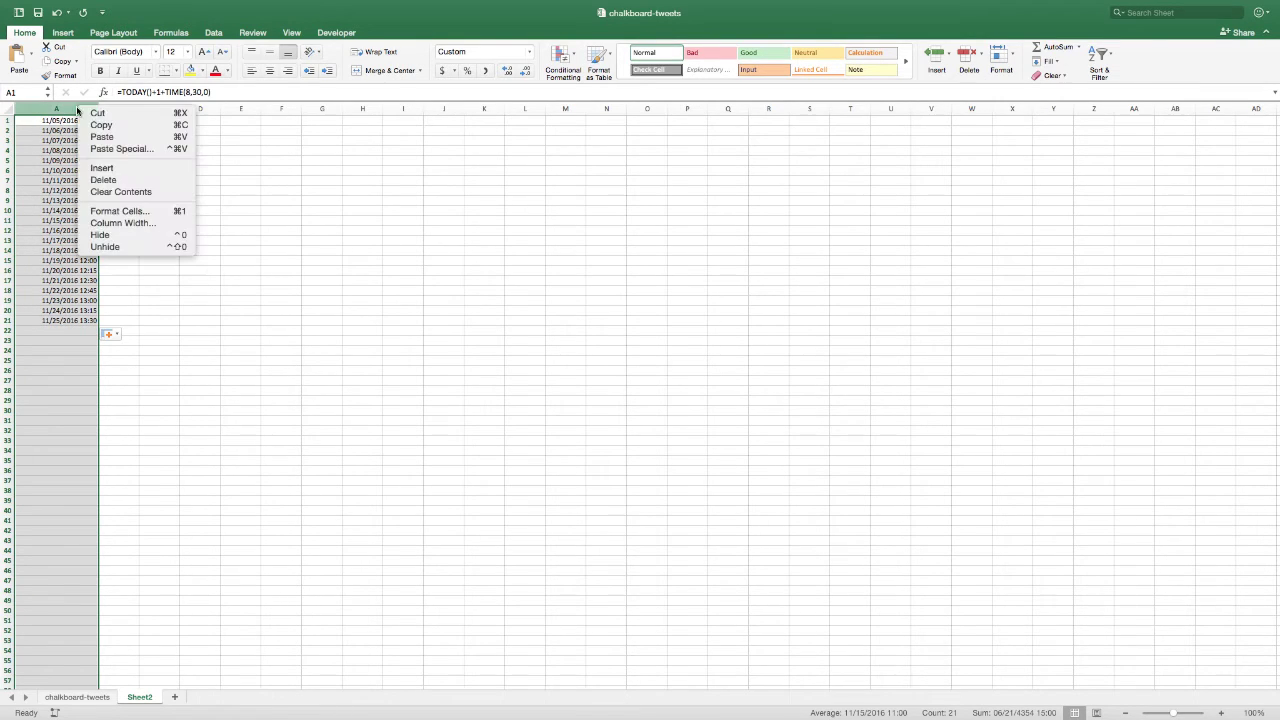
{"action": "left_click", "coordinate": [145, 125]}
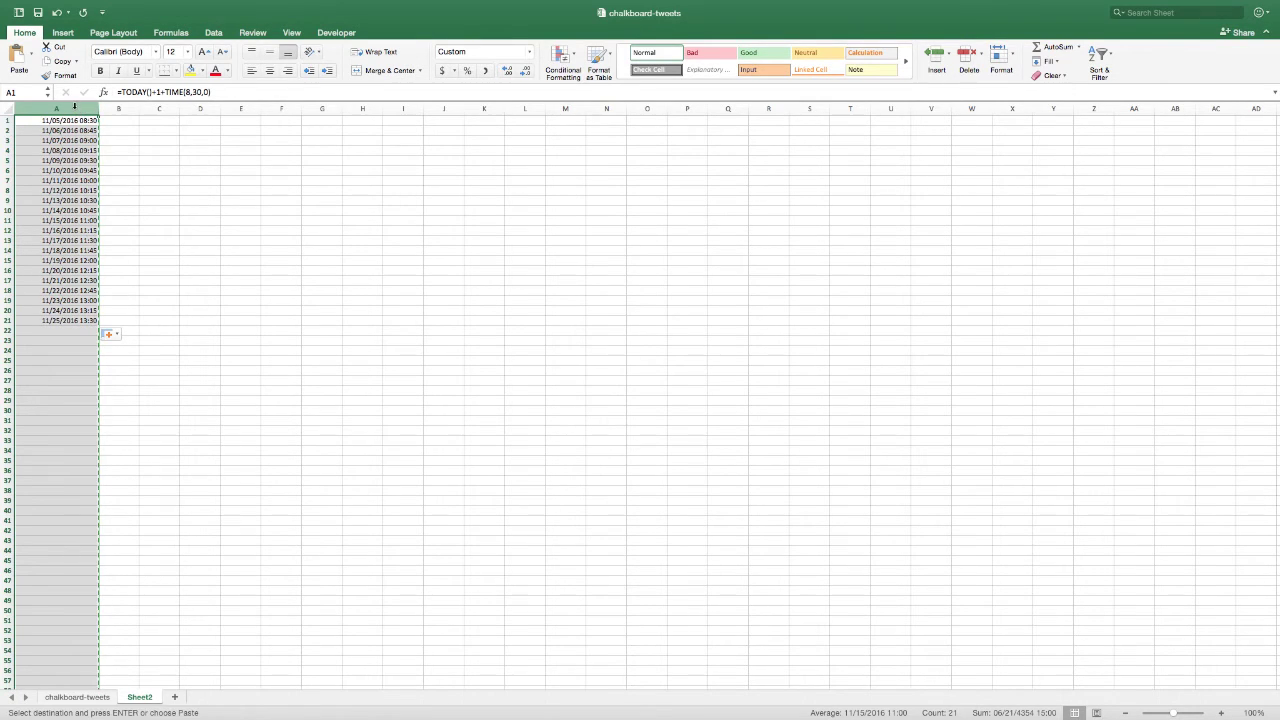
{"action": "right_click", "coordinate": [74, 106]}
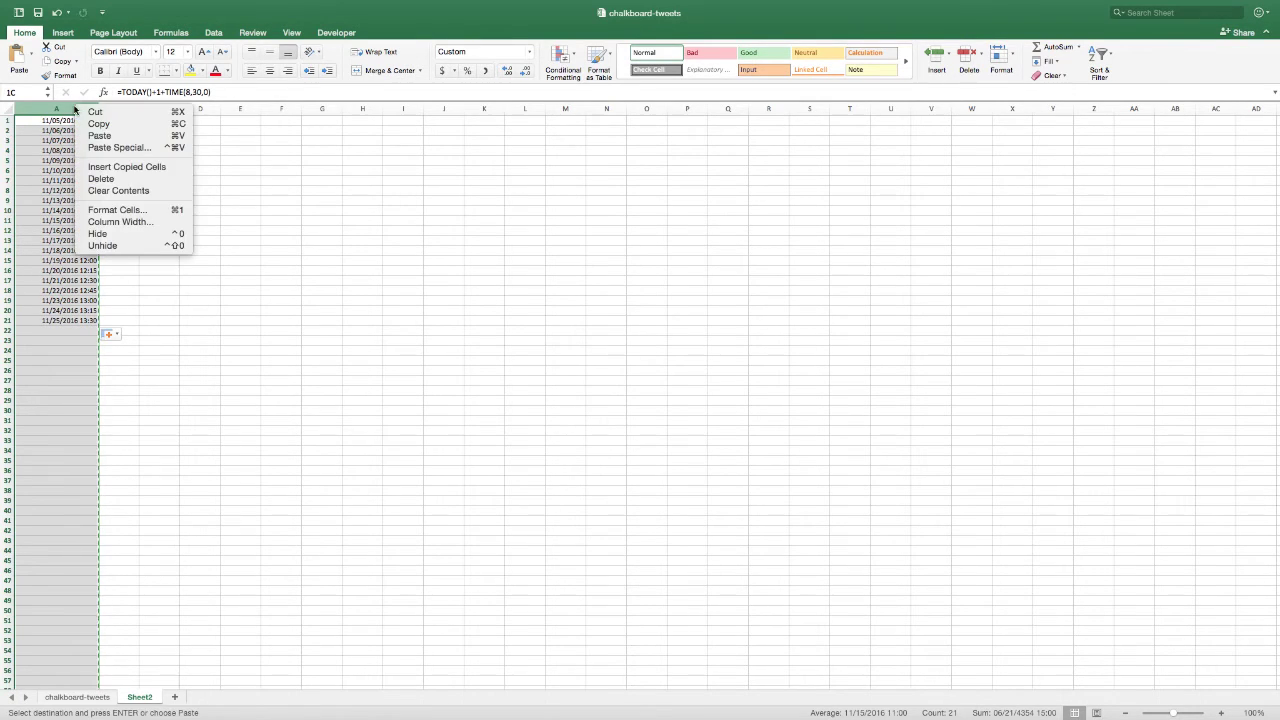
{"action": "left_click", "coordinate": [122, 147]}
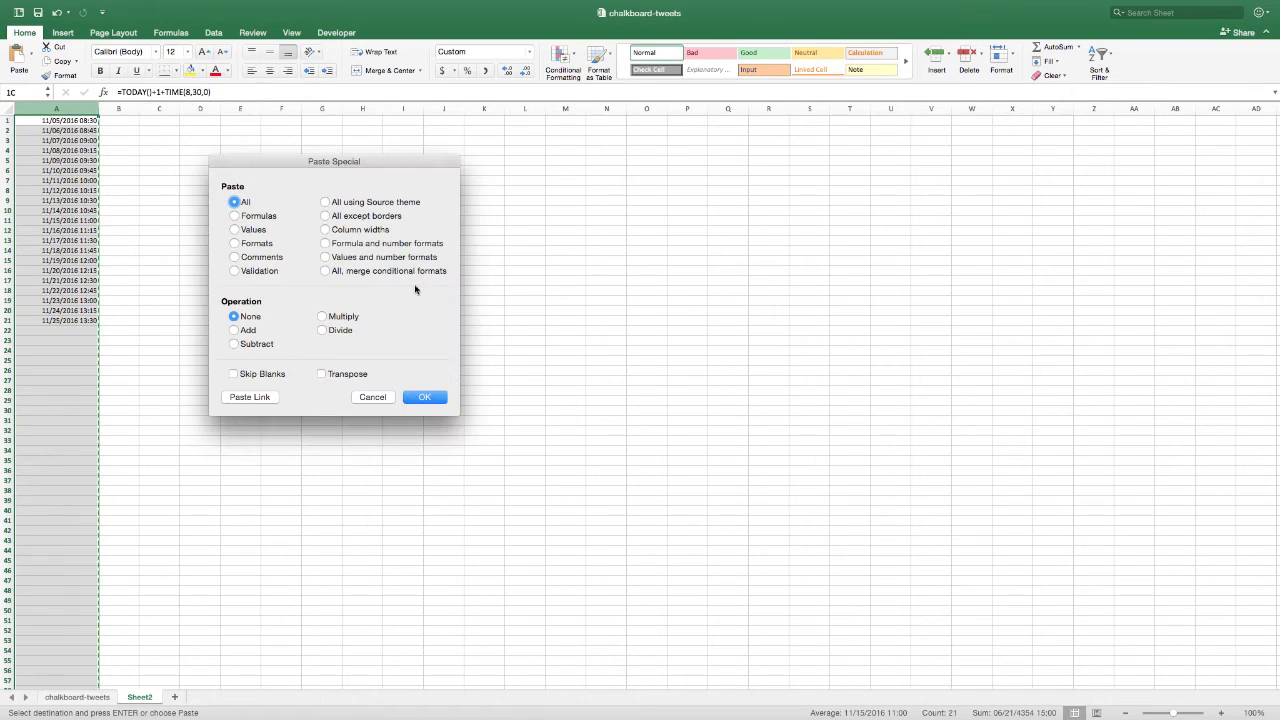
{"action": "left_click", "coordinate": [236, 231]}
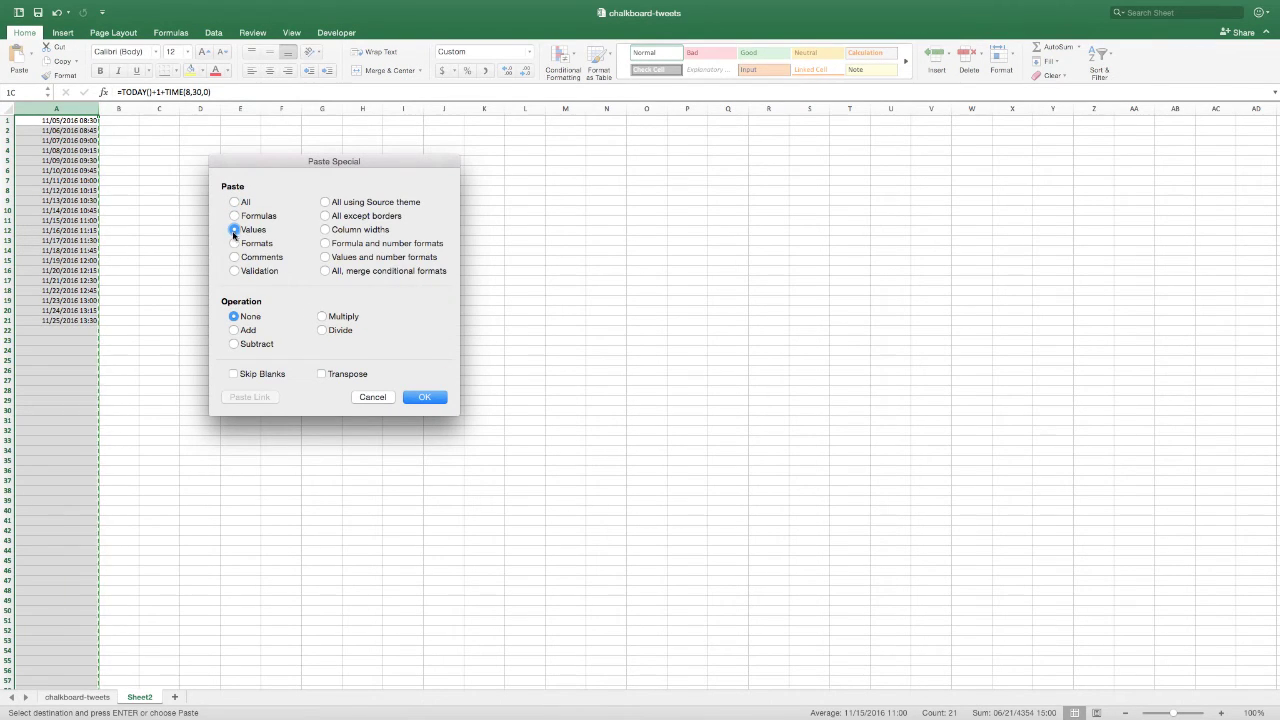
{"action": "left_click", "coordinate": [424, 397]}
Step: Verify A9, A3 and A2 now hold fixed dates and cancel the copy
{"action": "left_click", "coordinate": [240, 260]}
{"action": "left_click", "coordinate": [80, 200]}
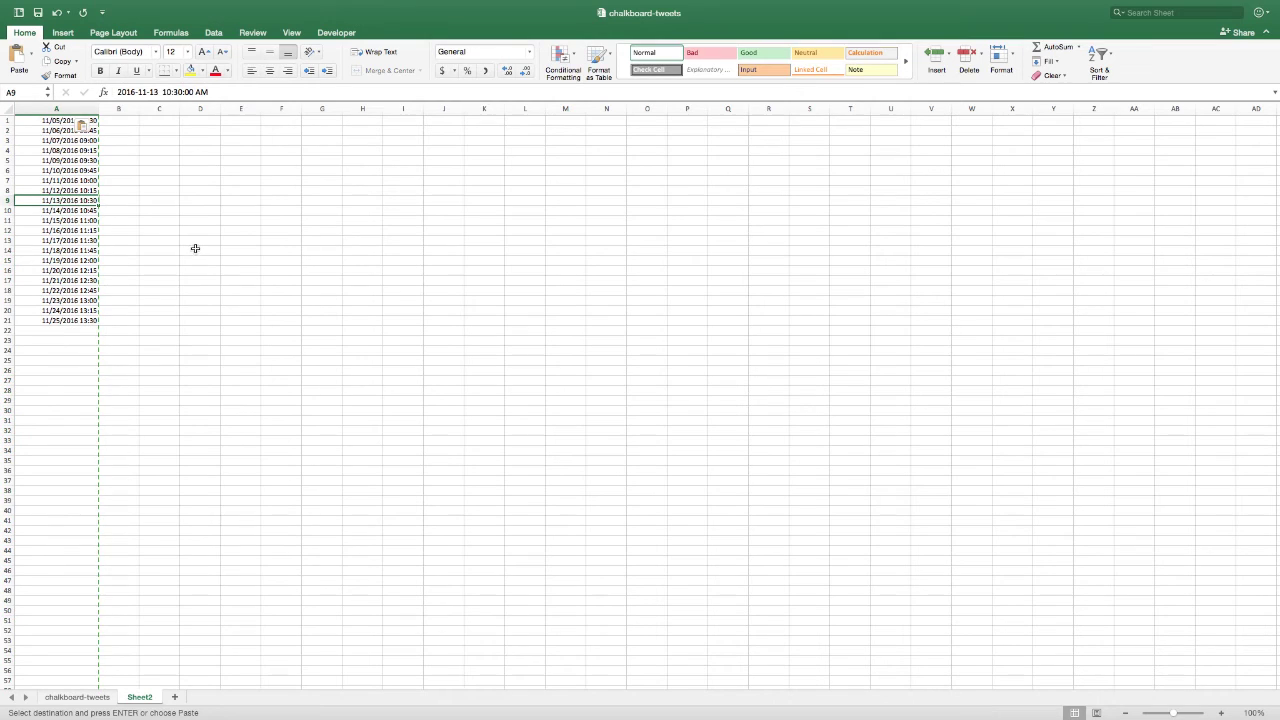
{"action": "key", "text": "Up"}
{"action": "key", "text": "Up"}
{"action": "key", "text": "Up"}
{"action": "key", "text": "Up"}
{"action": "key", "text": "Up"}
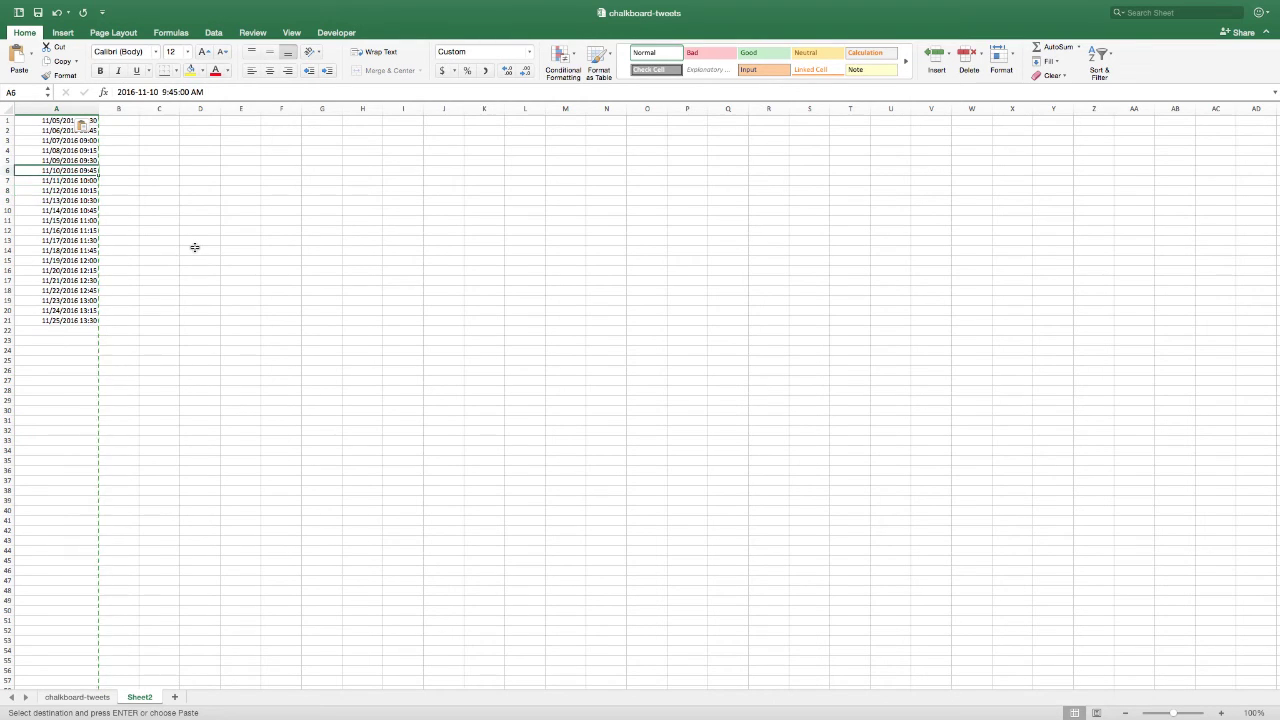
{"action": "key", "text": "Up"}
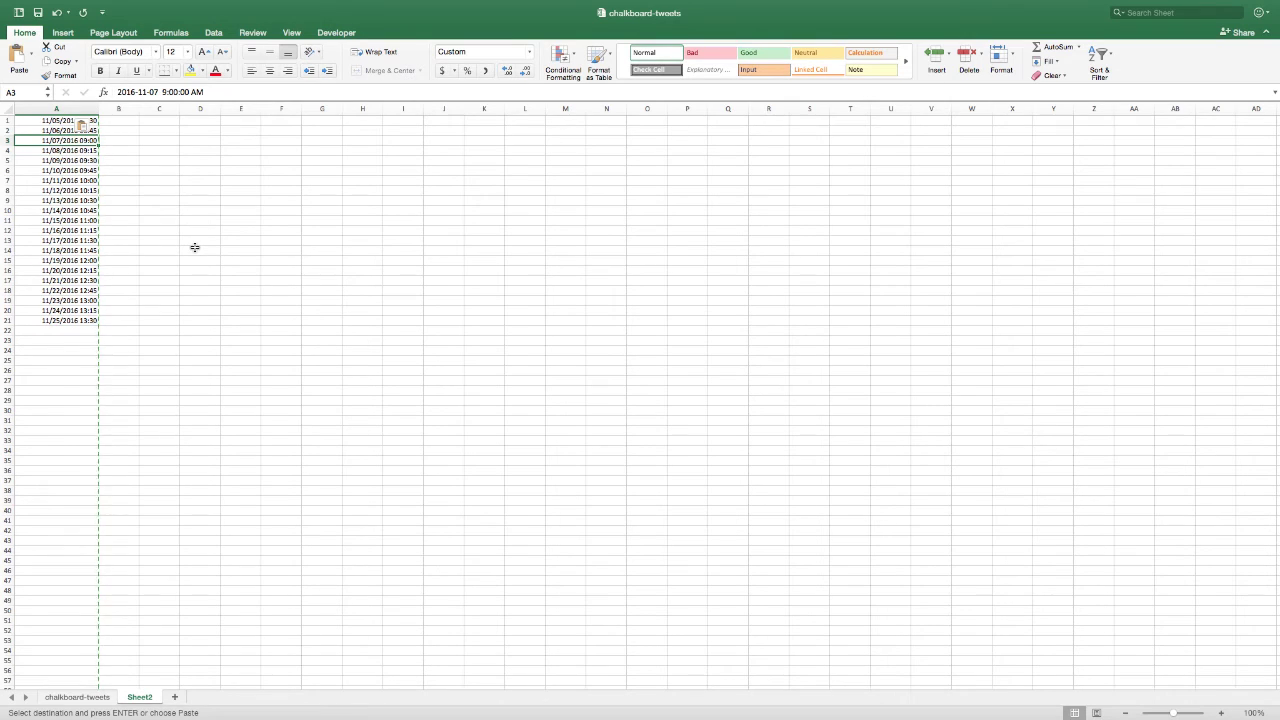
{"action": "key", "text": "Return"}
{"action": "key", "text": "Up"}
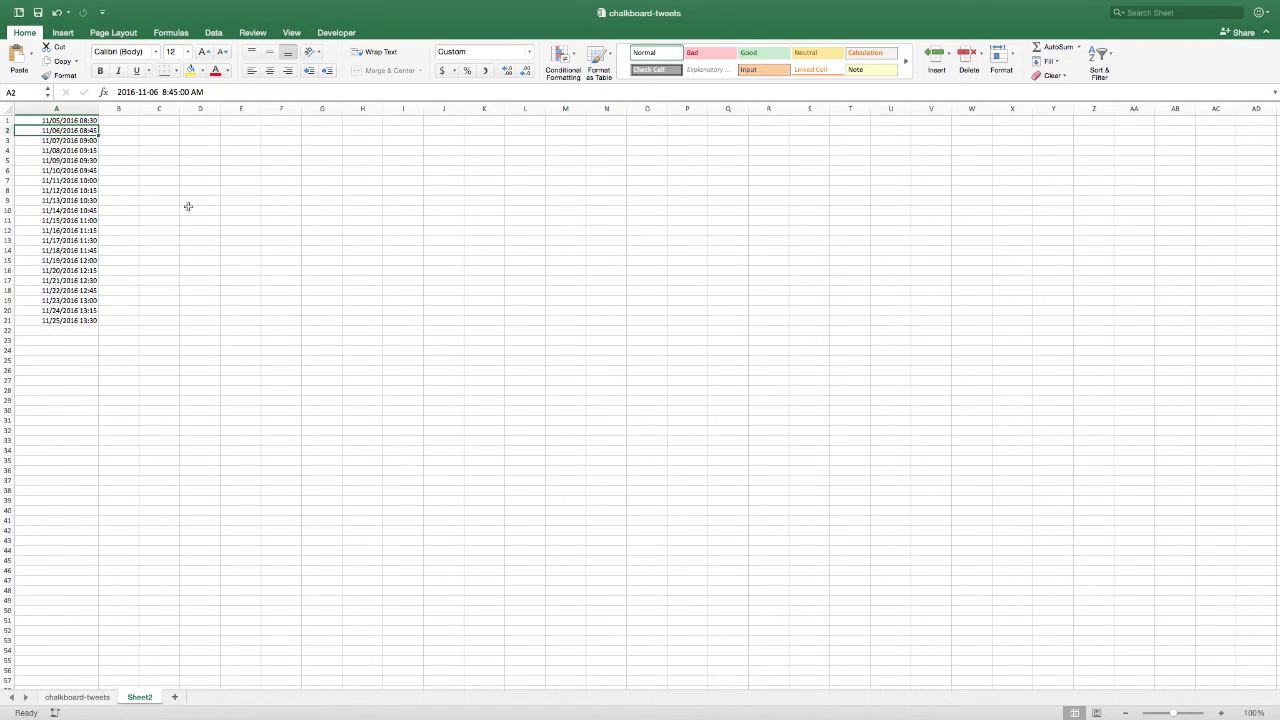
{"action": "left_click", "coordinate": [229, 200]}
{"action": "left_click", "coordinate": [222, 168]}
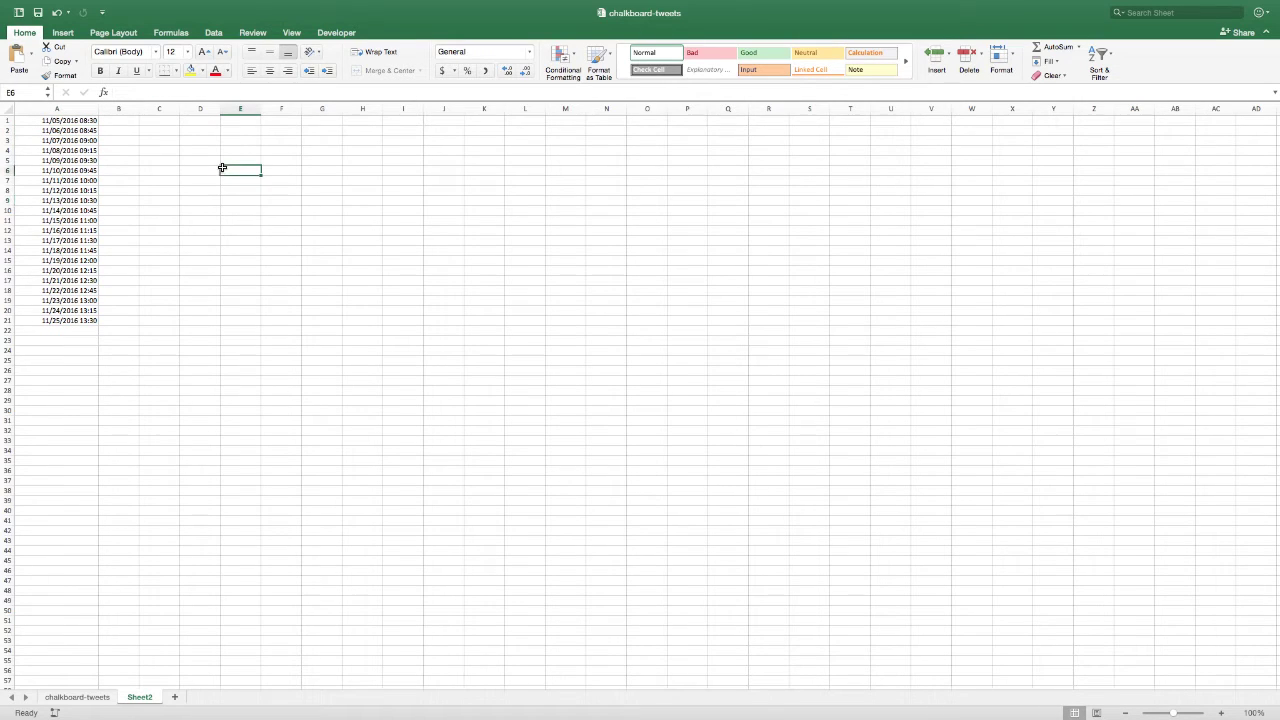
Step: Delete Sheet2 from the chalkboard-tweets workbook
{"action": "right_click", "coordinate": [150, 702]}
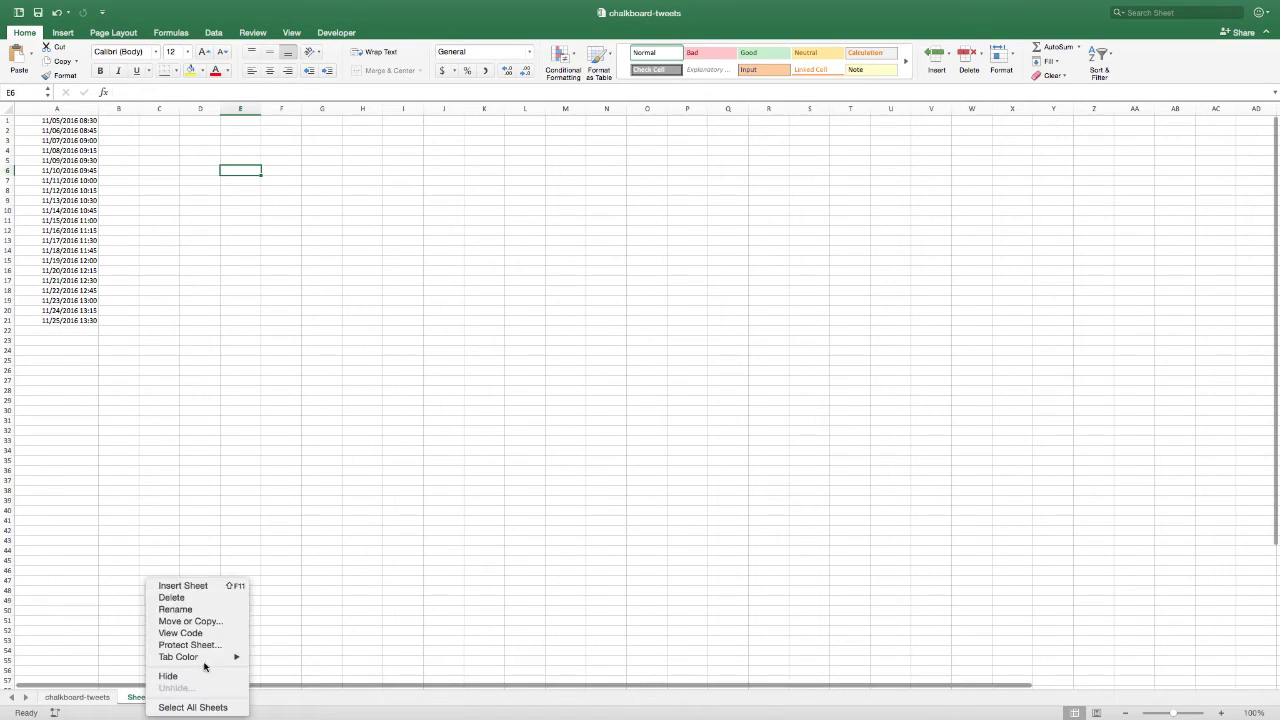
{"action": "left_click", "coordinate": [171, 597]}
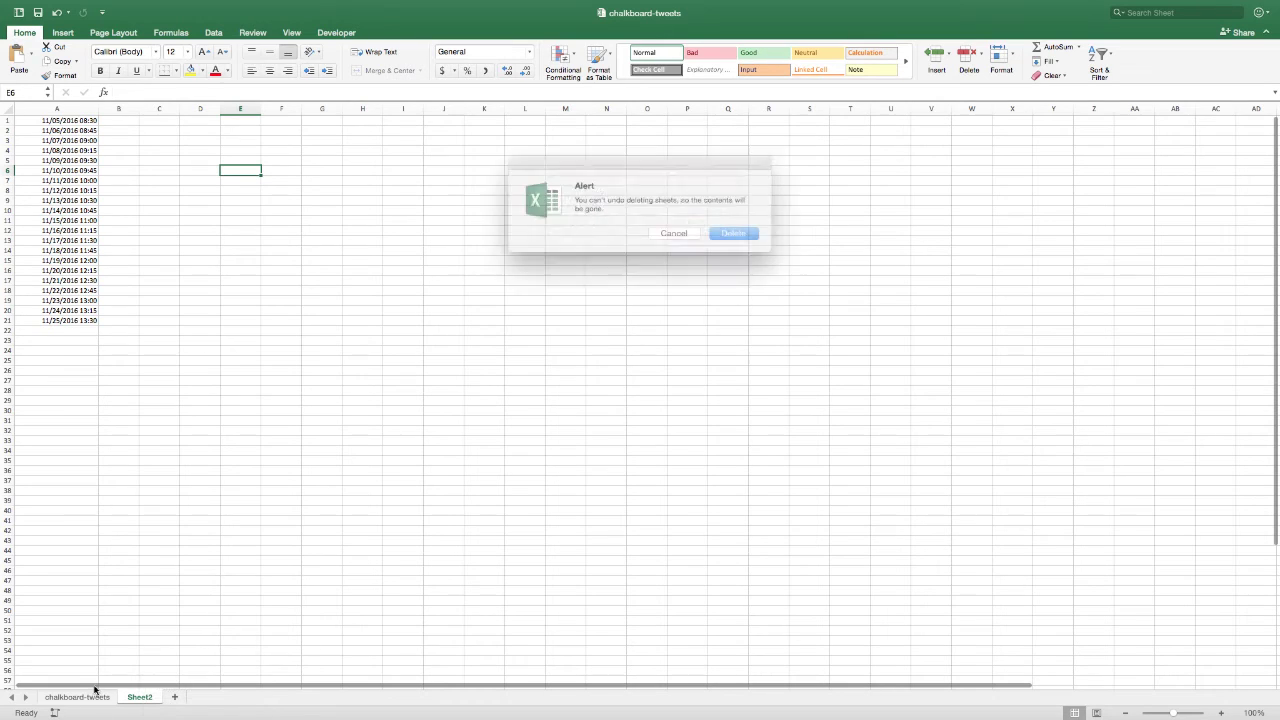
{"action": "left_click", "coordinate": [733, 233]}
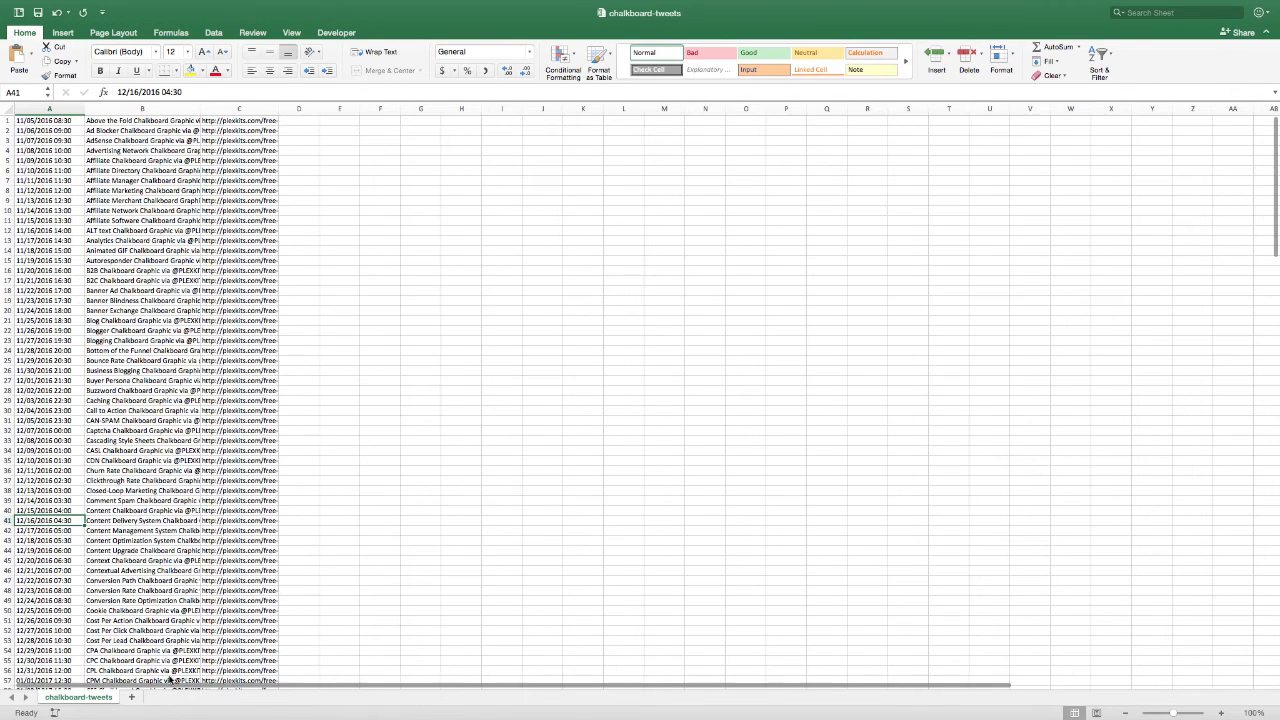
Step: Check the message and link columns, then switch to Hootsuite's Bulk Composer
{"action": "left_click", "coordinate": [140, 320]}
{"action": "left_click", "coordinate": [240, 280]}
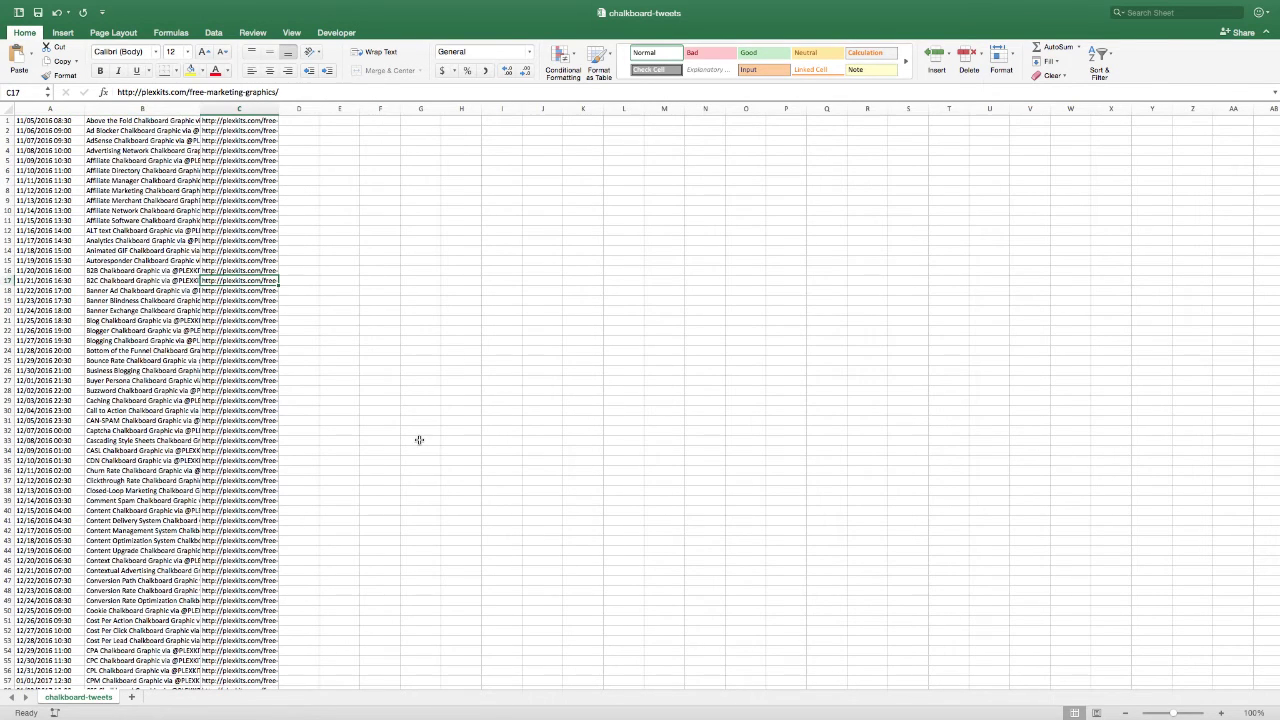
{"action": "key", "text": "ctrl+Right"}
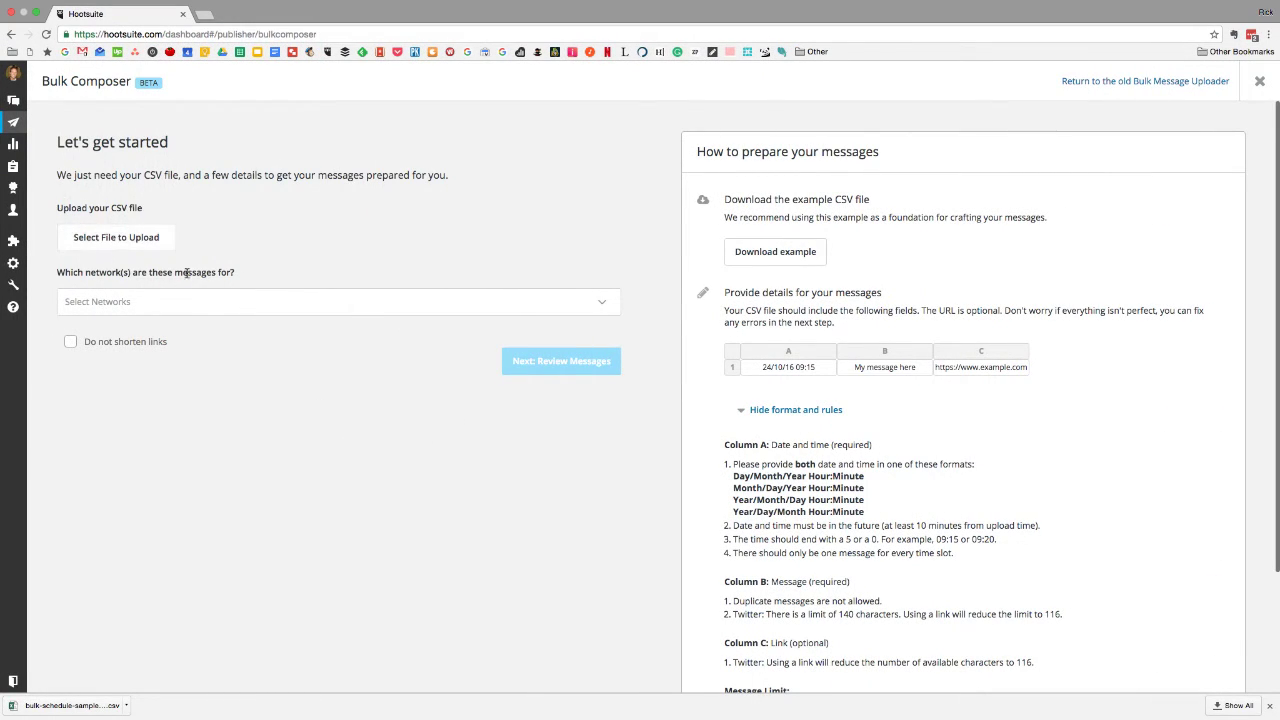
Step: Upload chalkboard-tweets.csv, choose the posting account, and continue to Review Messages
{"action": "left_click", "coordinate": [116, 237]}
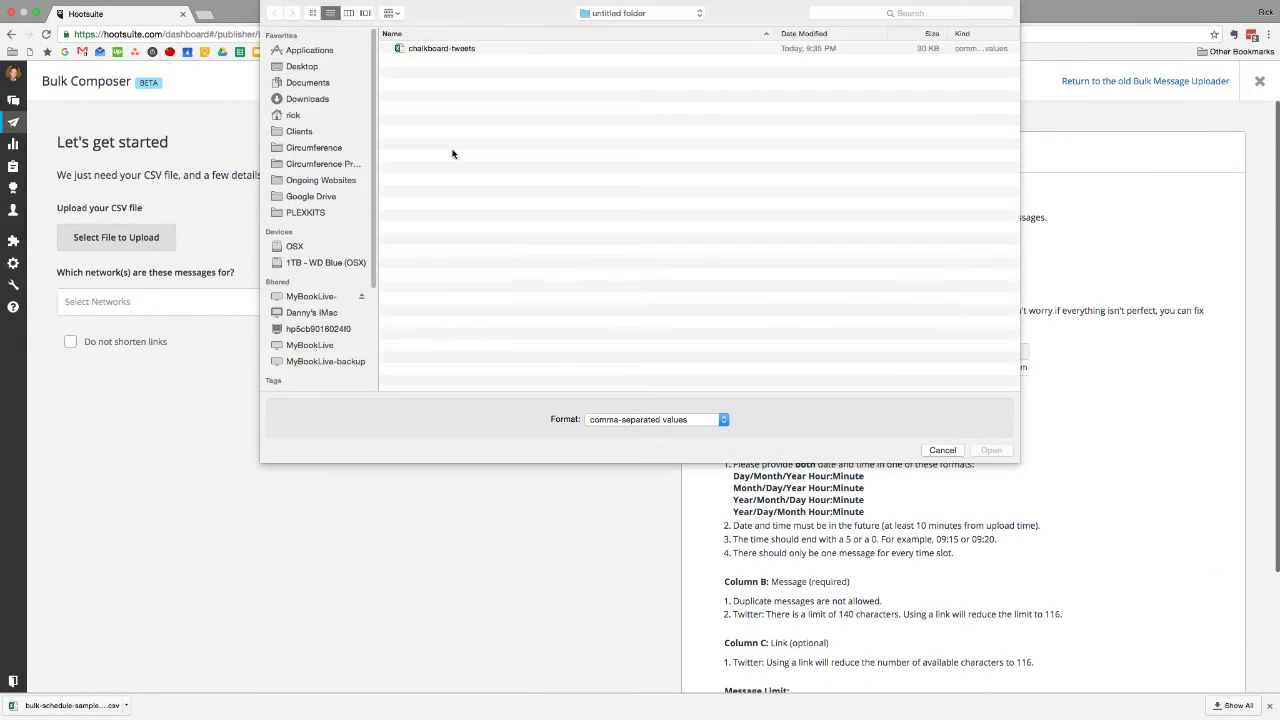
{"action": "left_click", "coordinate": [440, 50]}
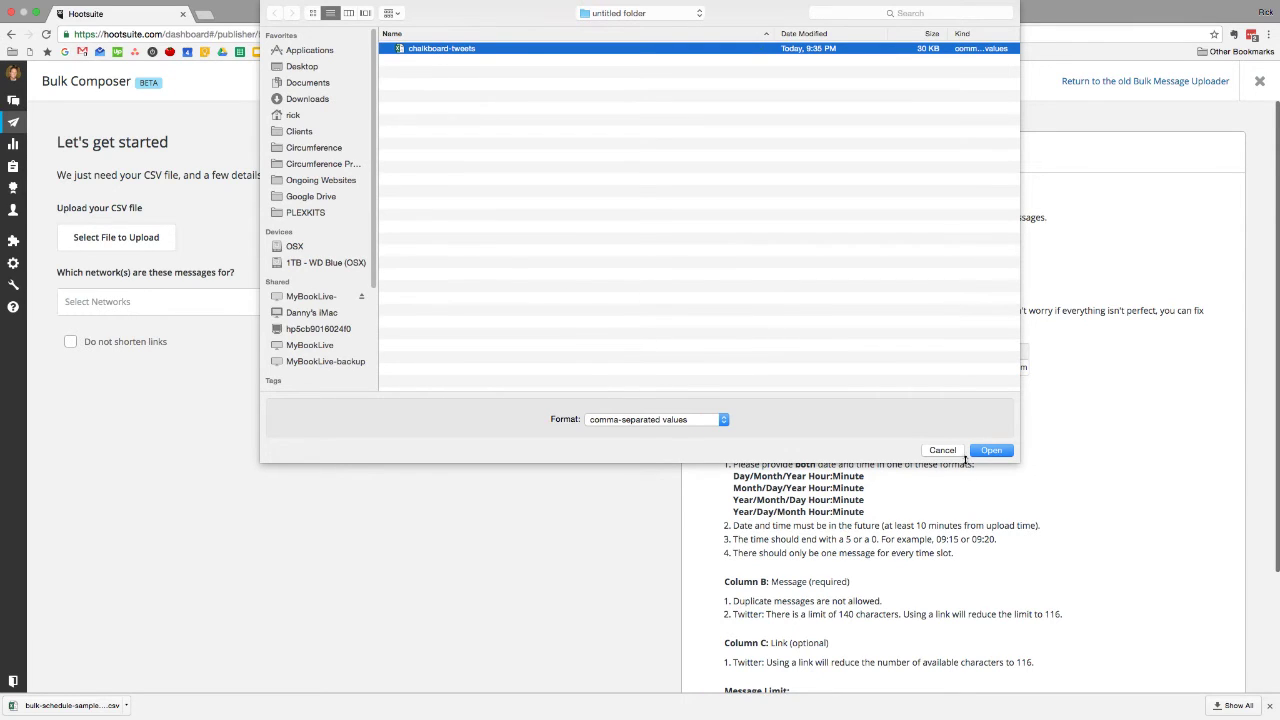
{"action": "left_click", "coordinate": [992, 451]}
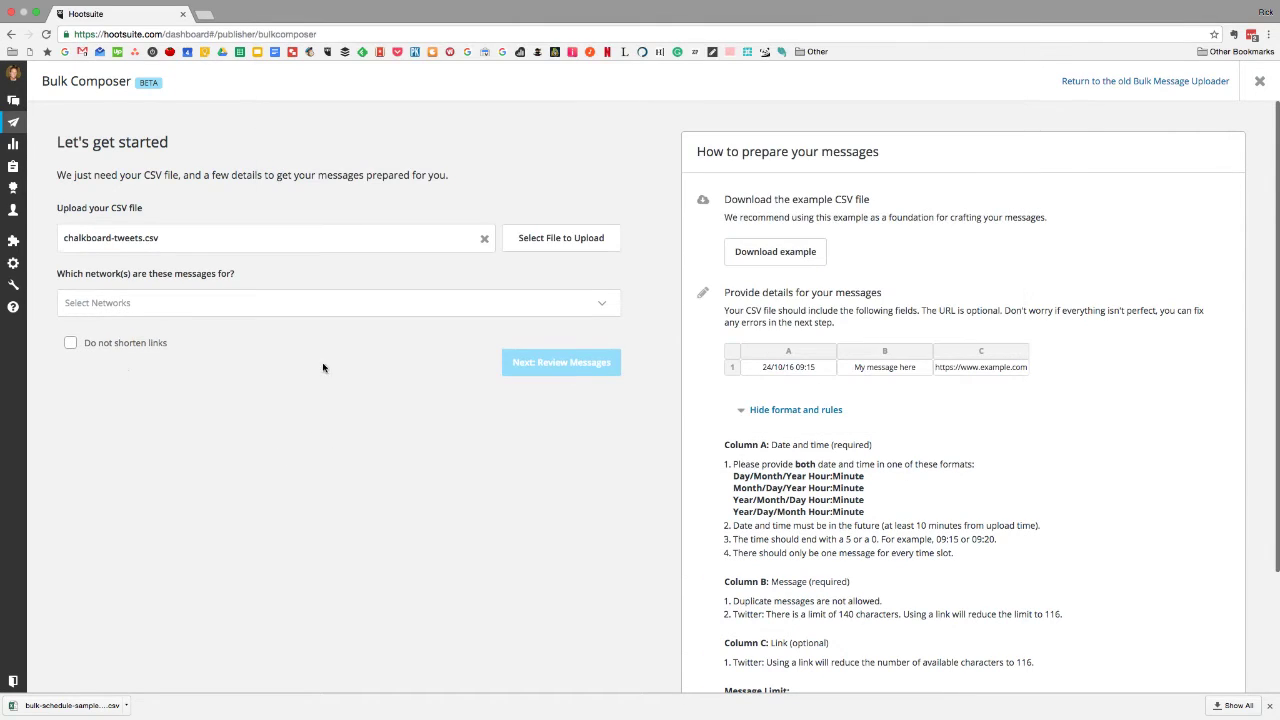
{"action": "left_click", "coordinate": [343, 301]}
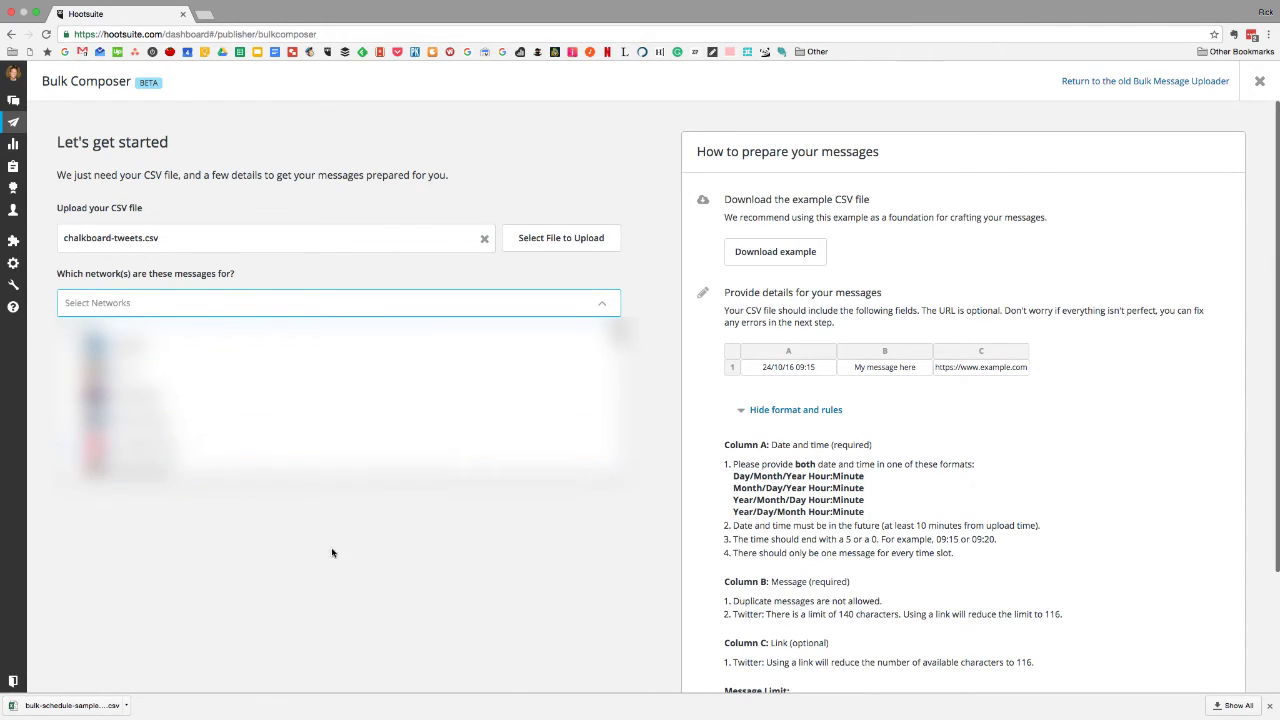
{"action": "left_click", "coordinate": [97, 371]}
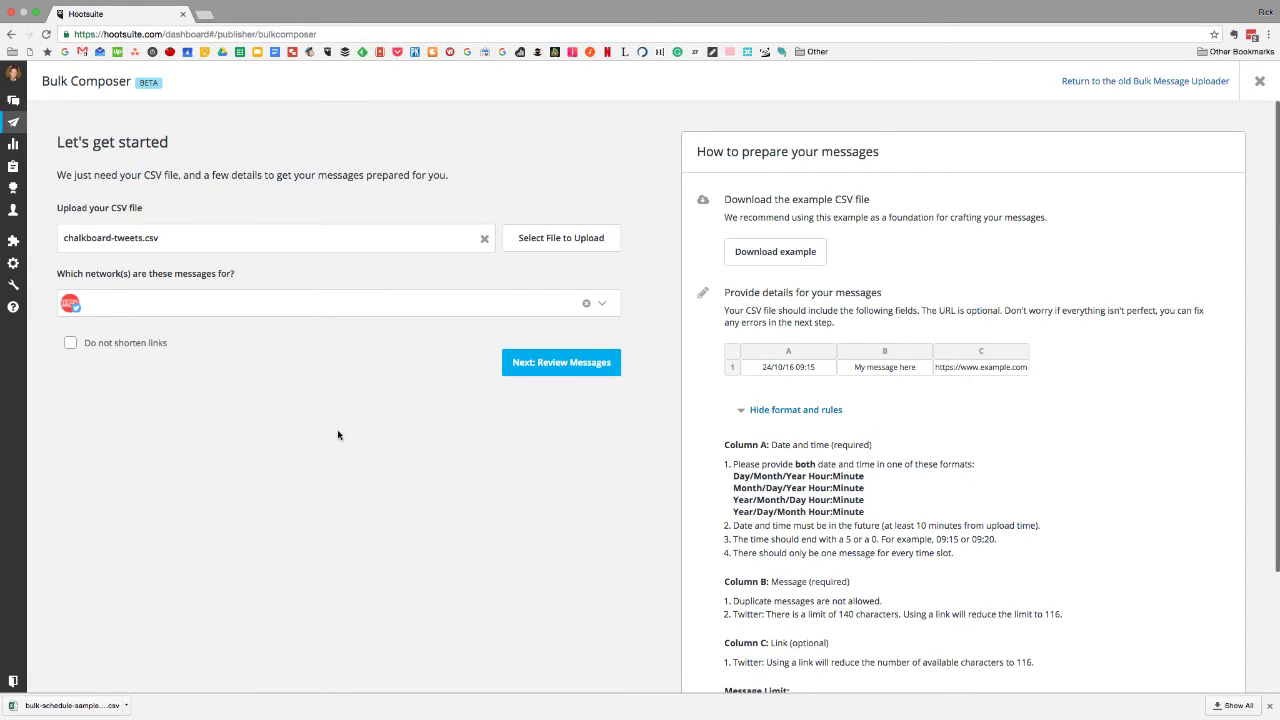
{"action": "left_click", "coordinate": [577, 365]}
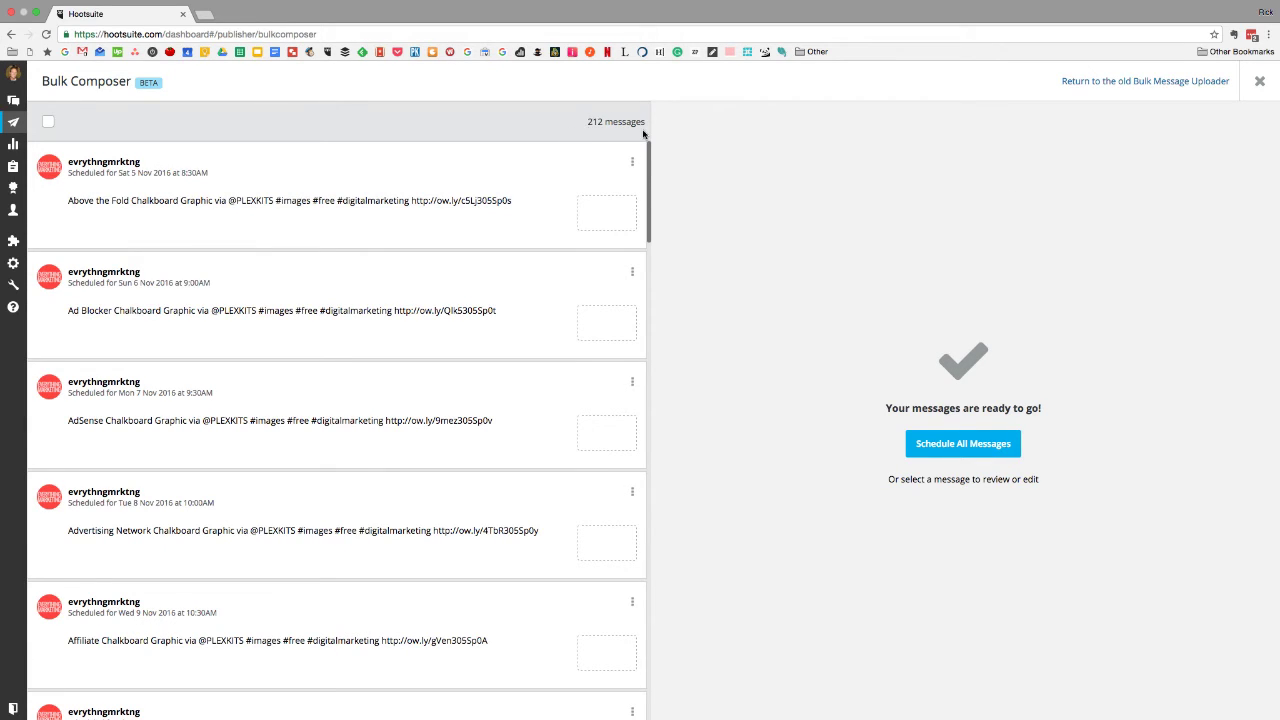
Step: Scroll the 212 imported messages, ticking then unticking the Nov 23 Banner Blindness one
{"action": "scroll", "coordinate": [546, 389], "scroll_direction": "down", "scroll_amount": 20}
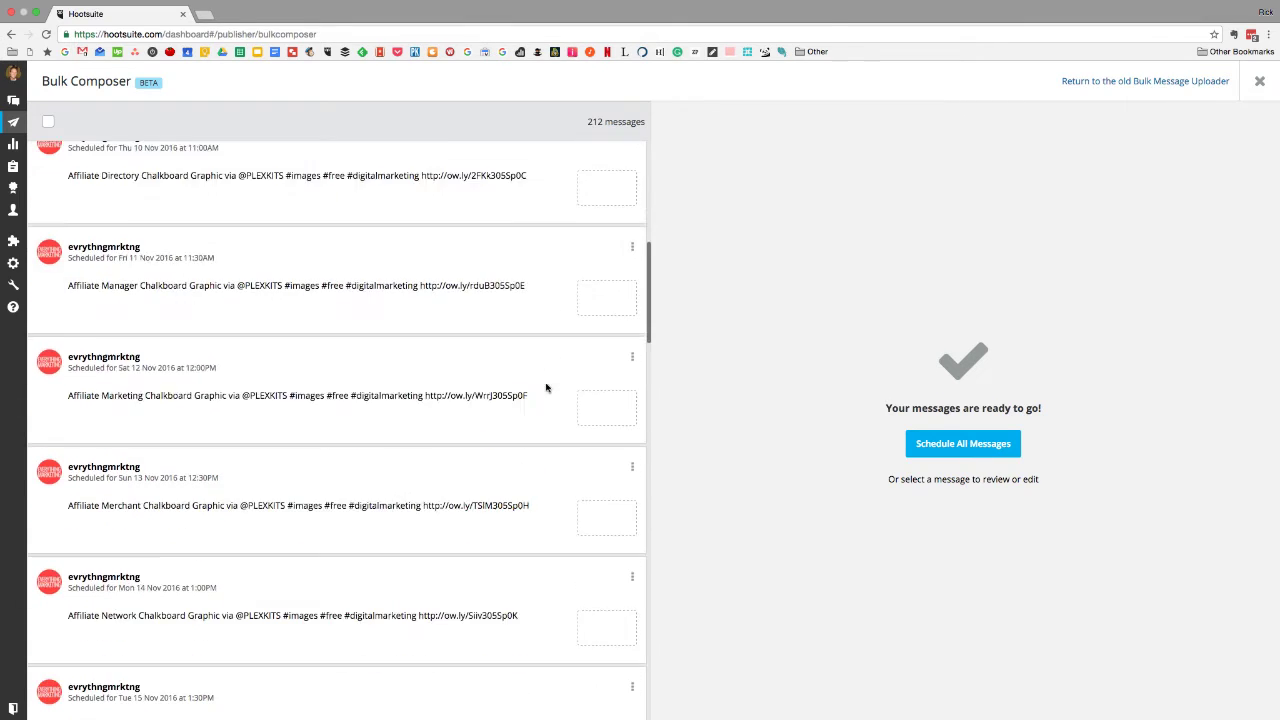
{"action": "scroll", "coordinate": [537, 384], "scroll_direction": "up", "scroll_amount": 9}
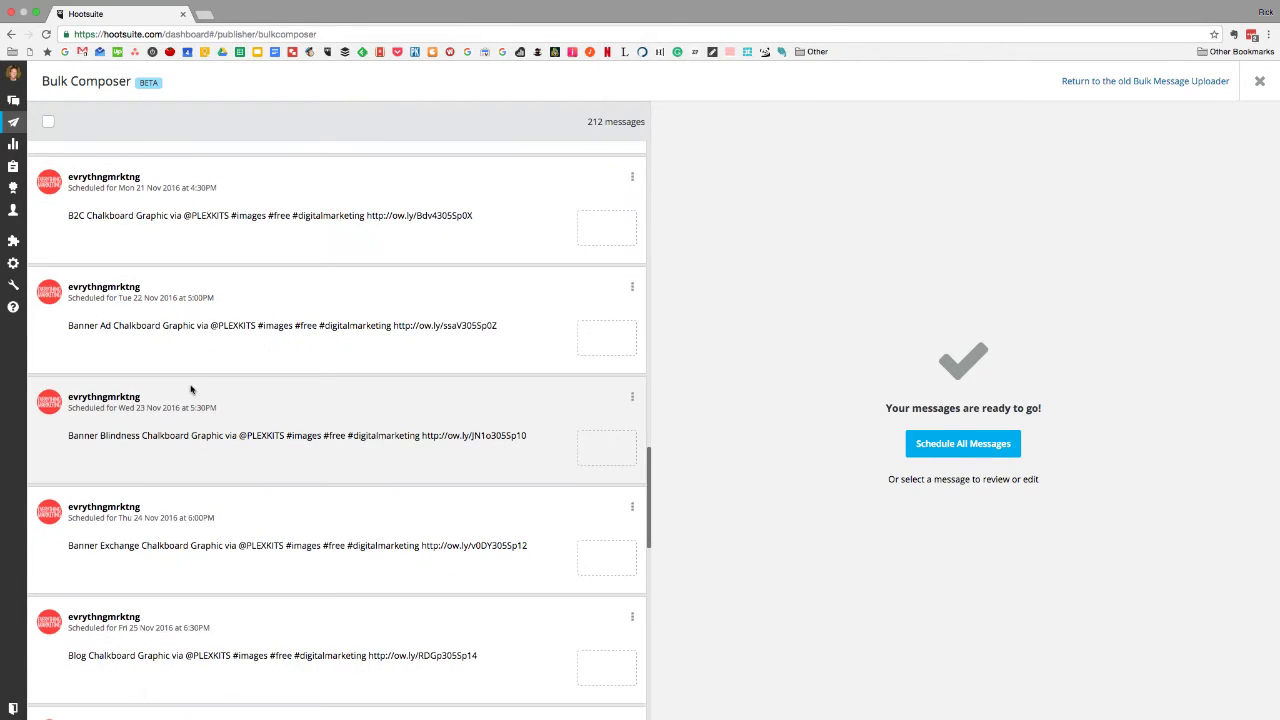
{"action": "left_click", "coordinate": [49, 404]}
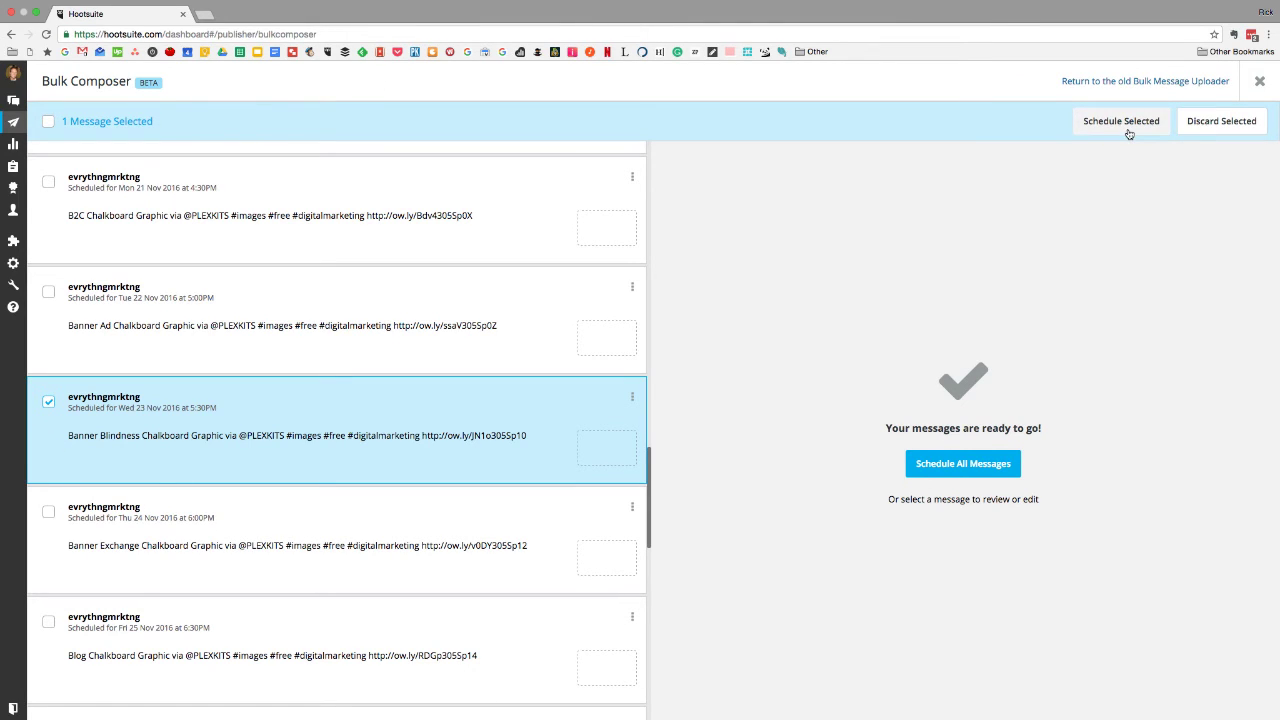
{"action": "left_click", "coordinate": [49, 403]}
{"action": "scroll", "coordinate": [234, 440], "scroll_direction": "up", "scroll_amount": 15}
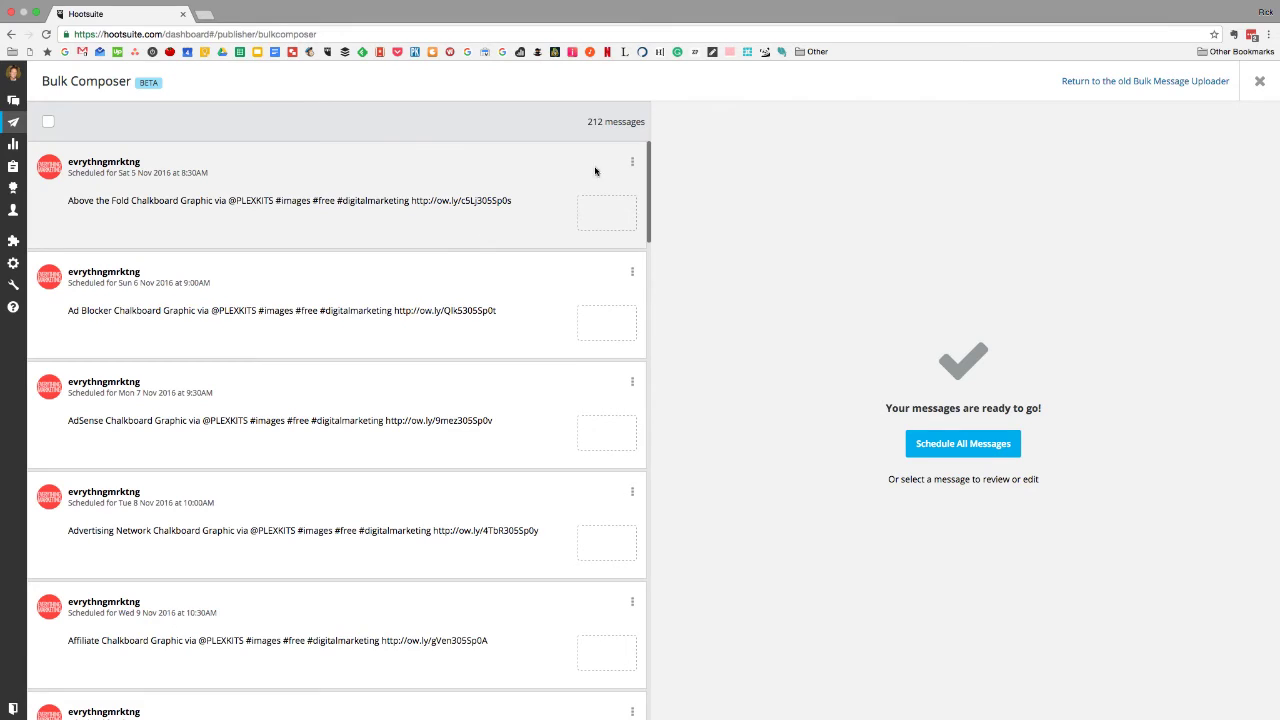
Step: Remove the suggested image from the Above the Fold message and choose a local image instead
{"action": "left_click", "coordinate": [302, 166]}
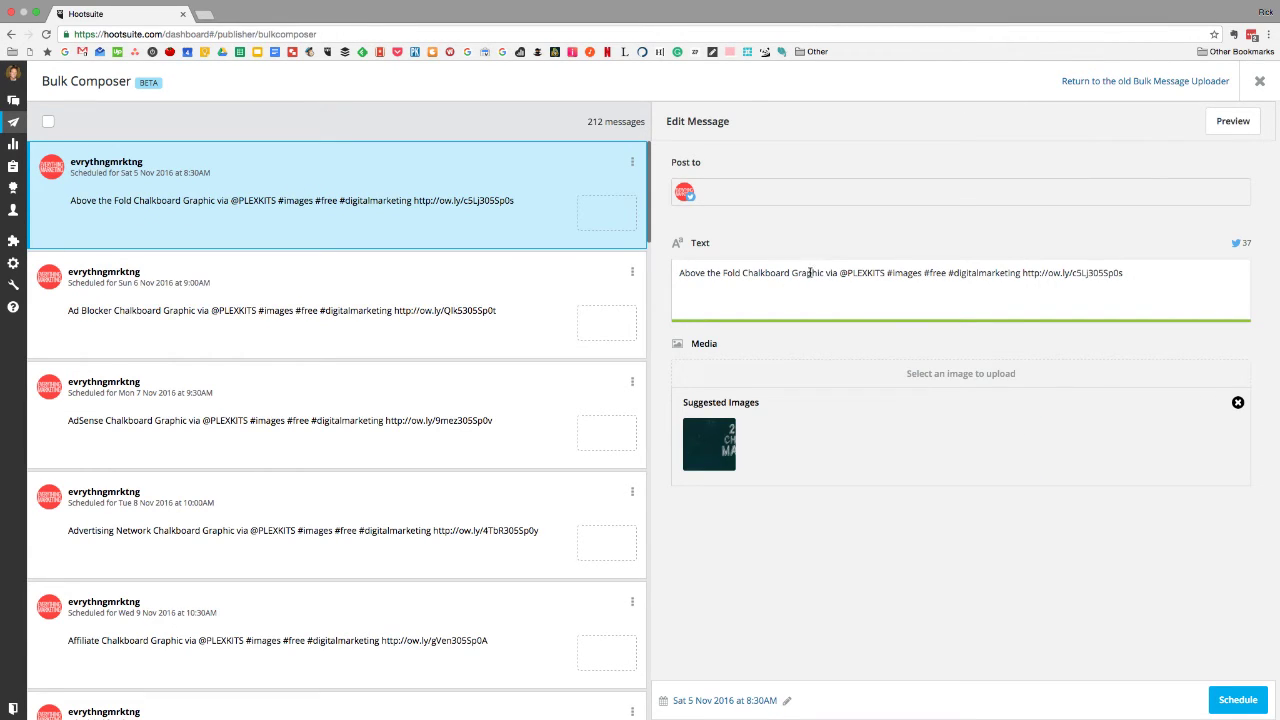
{"action": "left_click", "coordinate": [724, 449]}
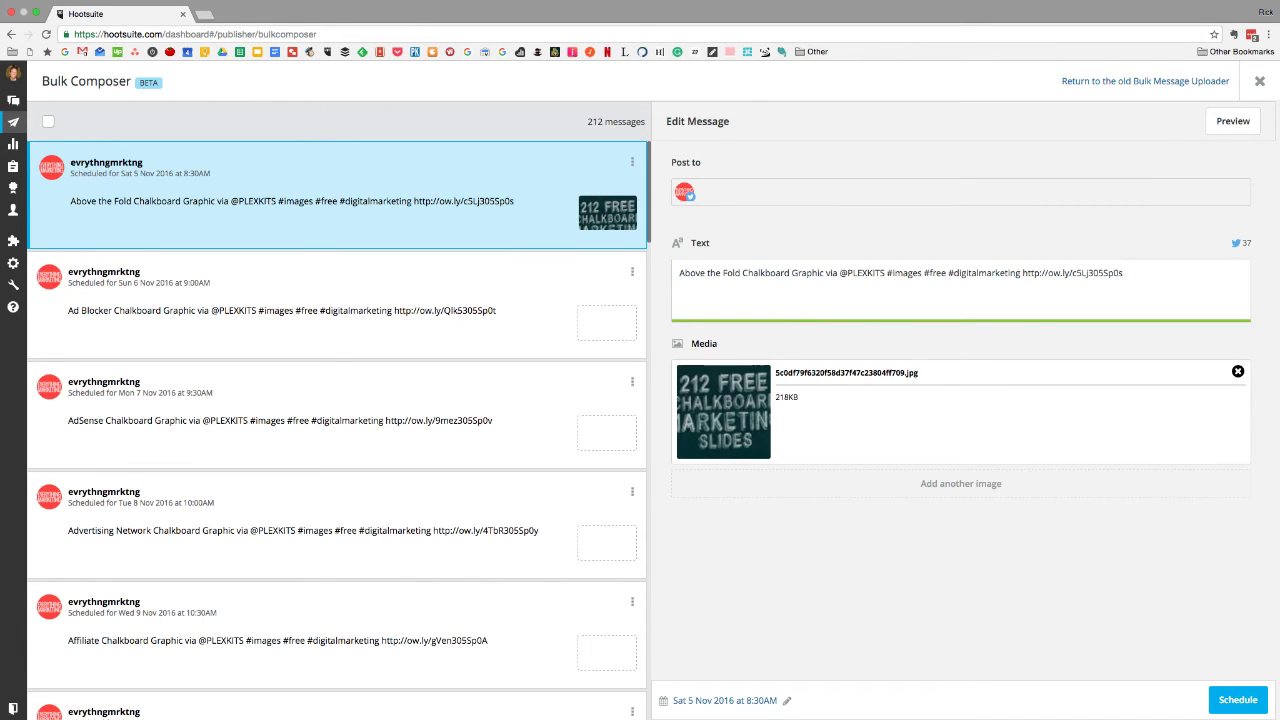
{"action": "left_click", "coordinate": [1238, 371]}
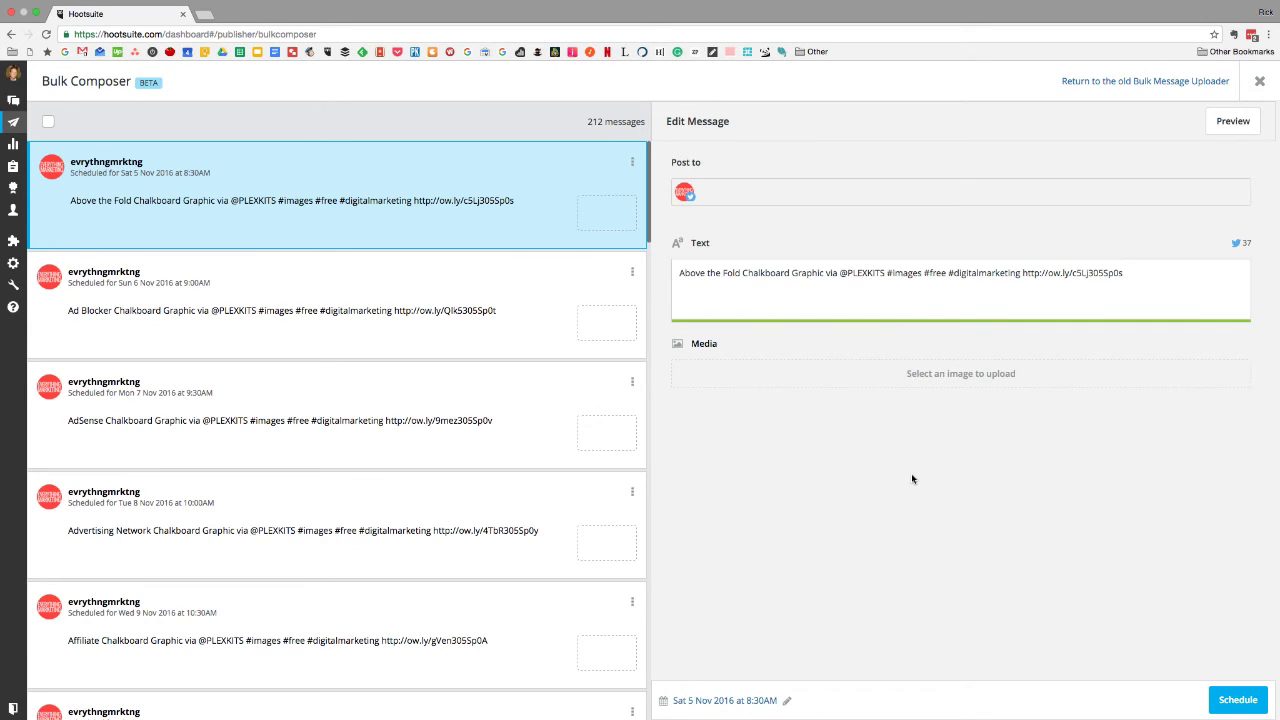
{"action": "left_click", "coordinate": [946, 376]}
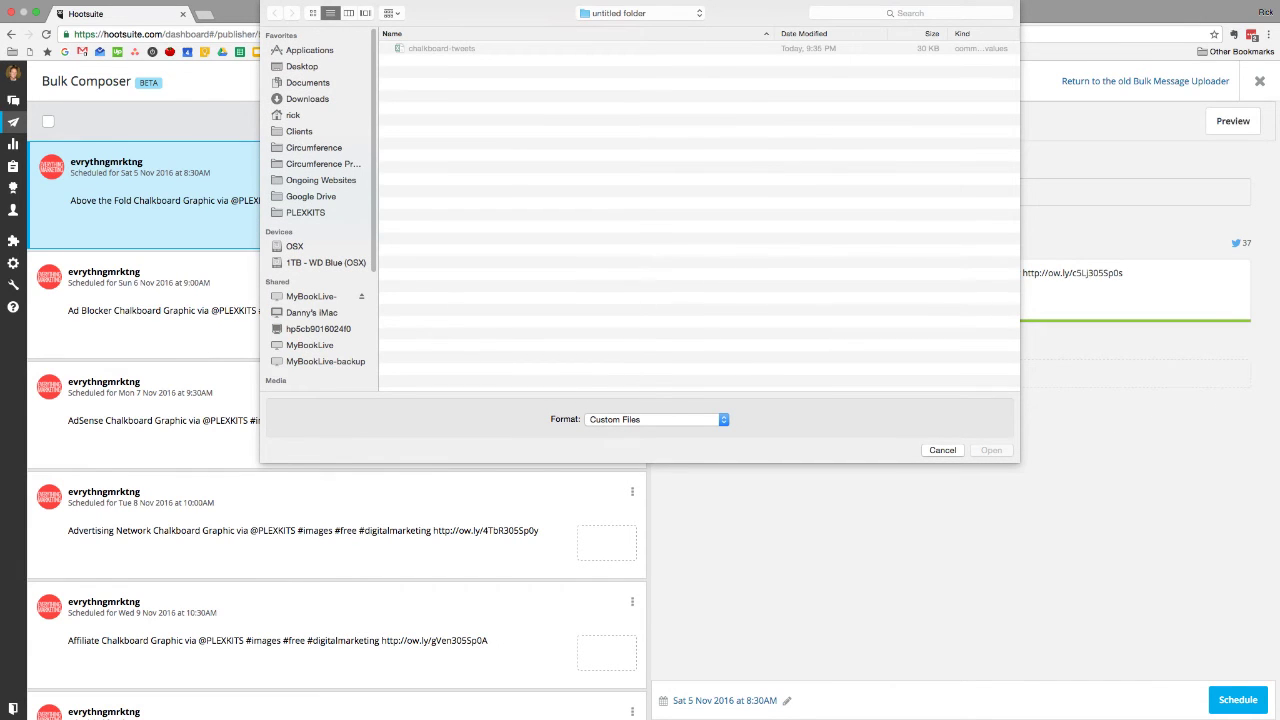
Step: Attach above-the-fold-presentation-slide-1920.jpg from the 1920x1080 folder and preview the tweet
{"action": "left_click_drag", "start_coordinate": [850, 246], "coordinate": [850, 244]}
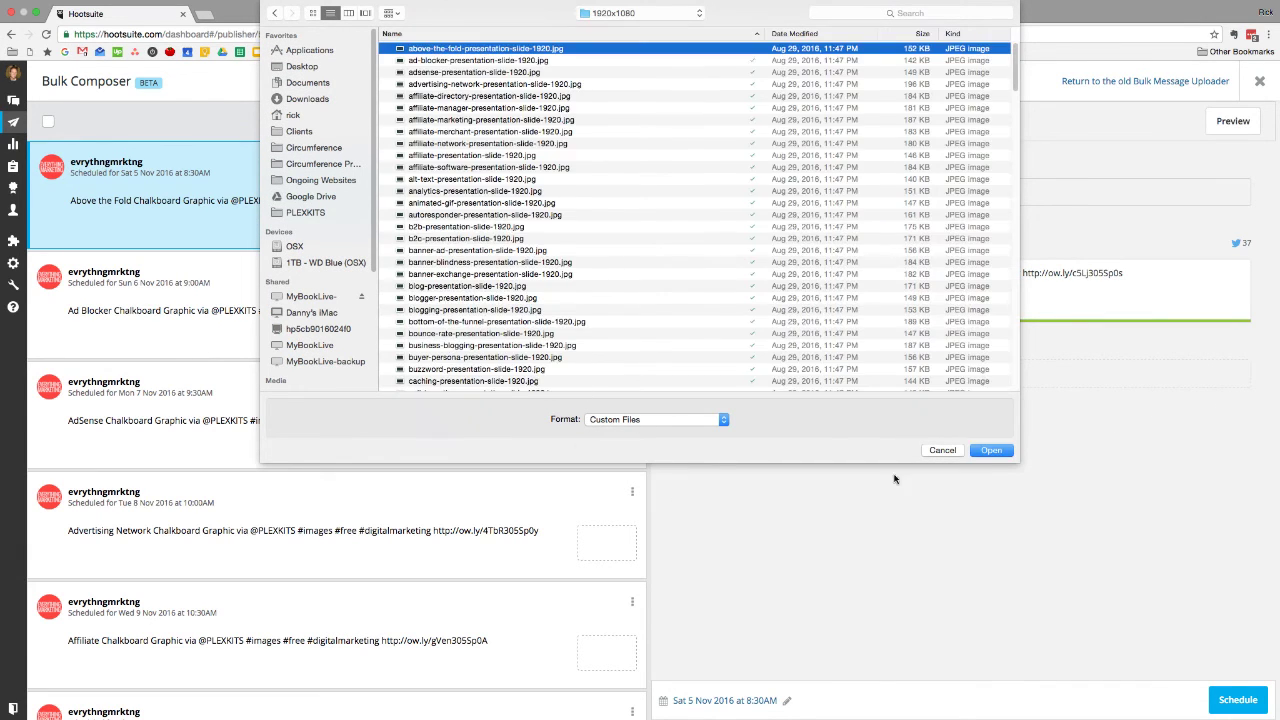
{"action": "left_click", "coordinate": [1006, 455]}
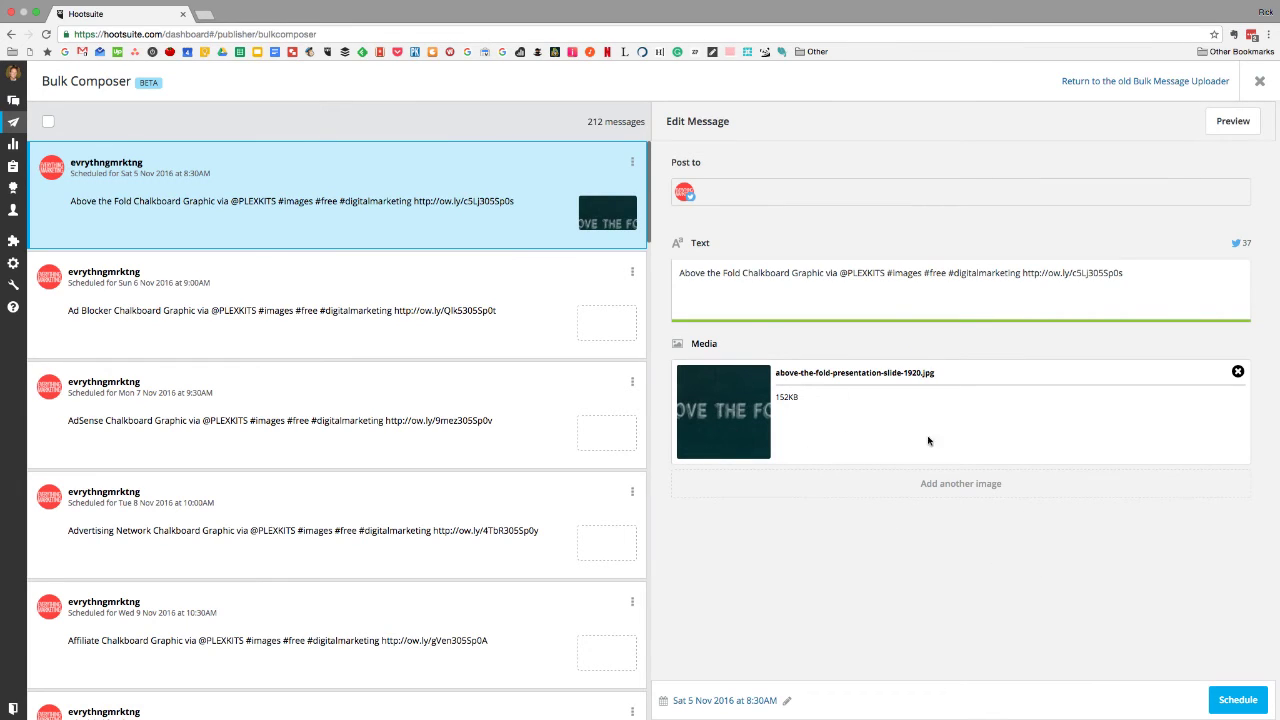
{"action": "left_click", "coordinate": [1228, 124]}
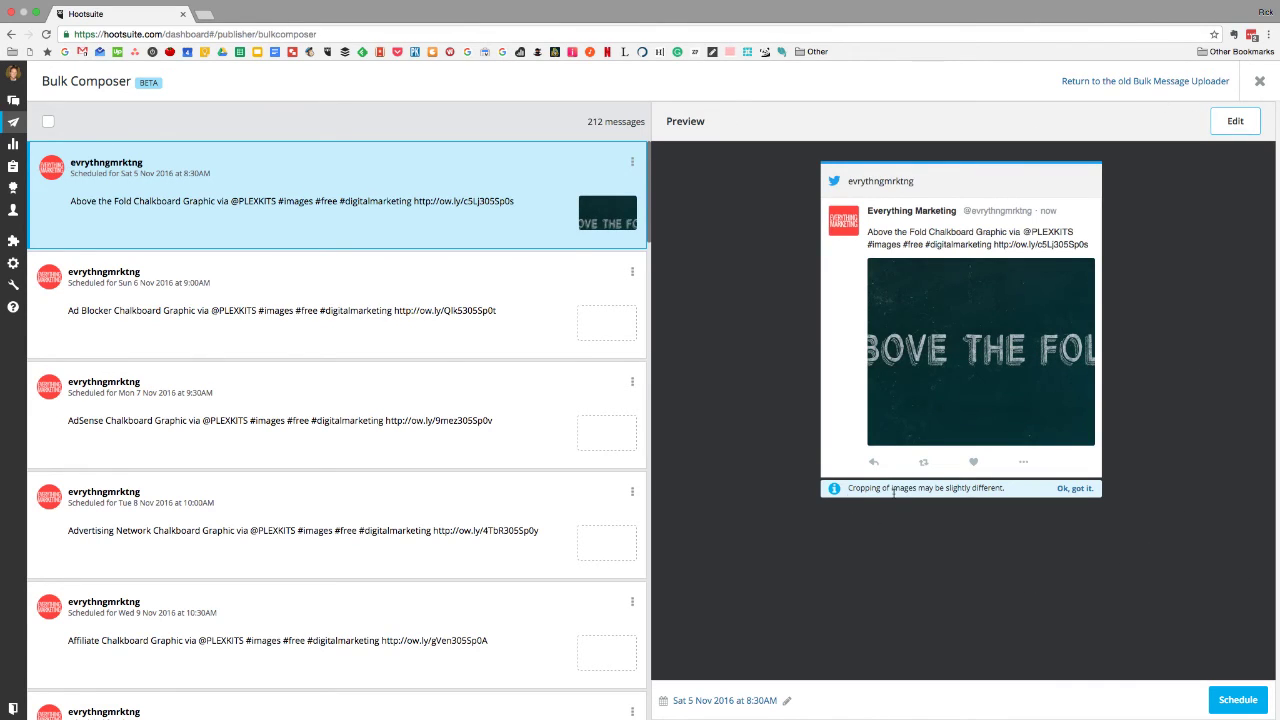
Step: Dismiss the cropping notice and return to the Above the Fold message editor
{"action": "left_click", "coordinate": [1080, 492]}
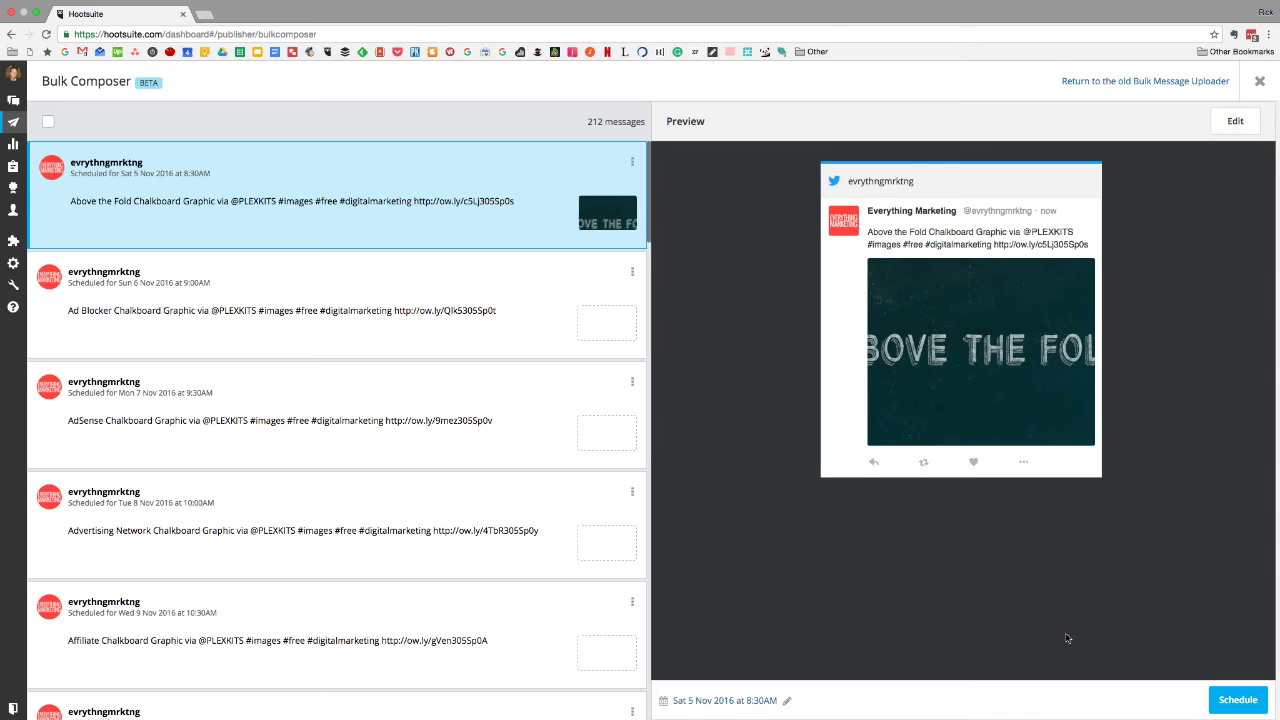
{"action": "left_click", "coordinate": [1235, 121]}
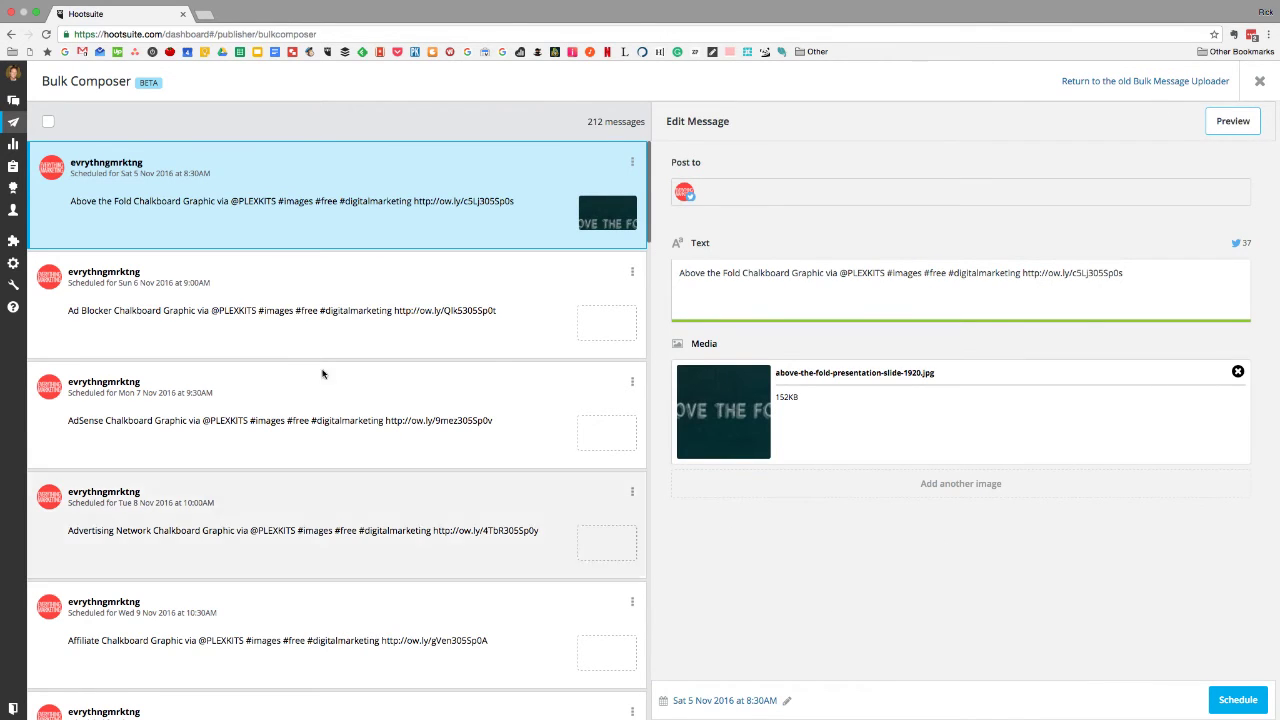
Step: Discard the Above the Fold message, leaving 211, and open the Ad Blocker message
{"action": "mouse_move", "coordinate": [57, 178]}
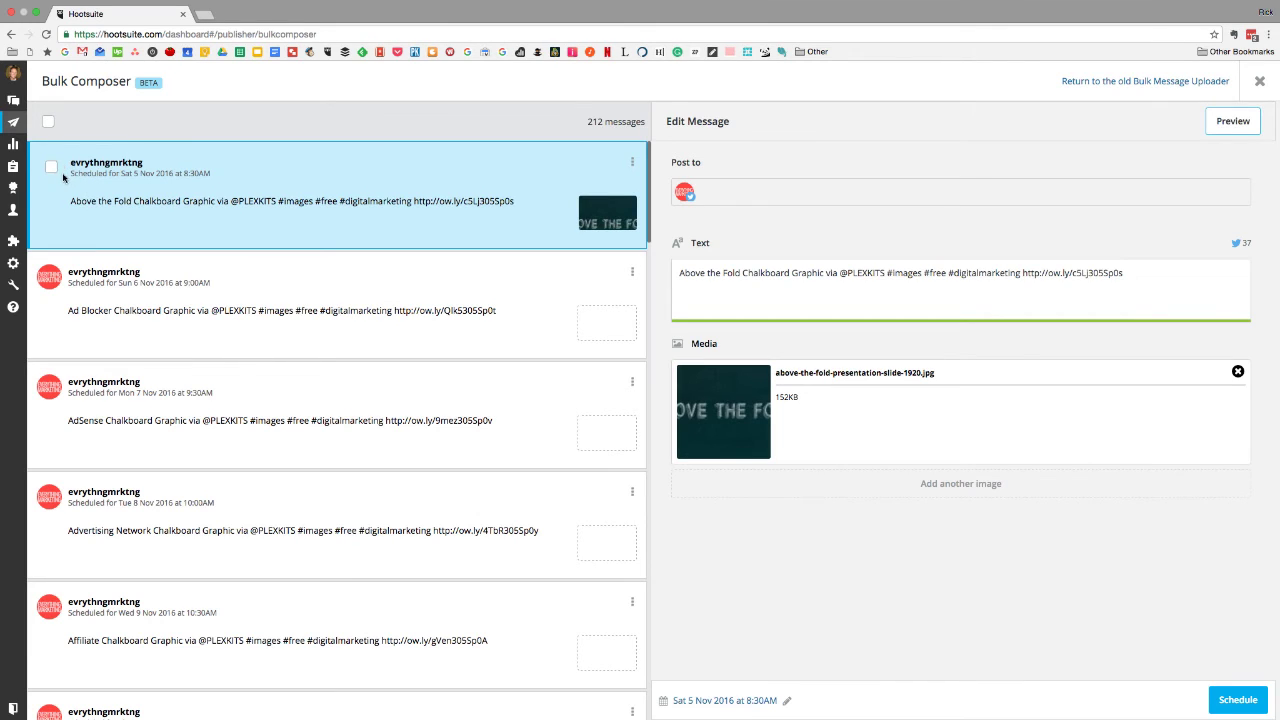
{"action": "left_click", "coordinate": [56, 170]}
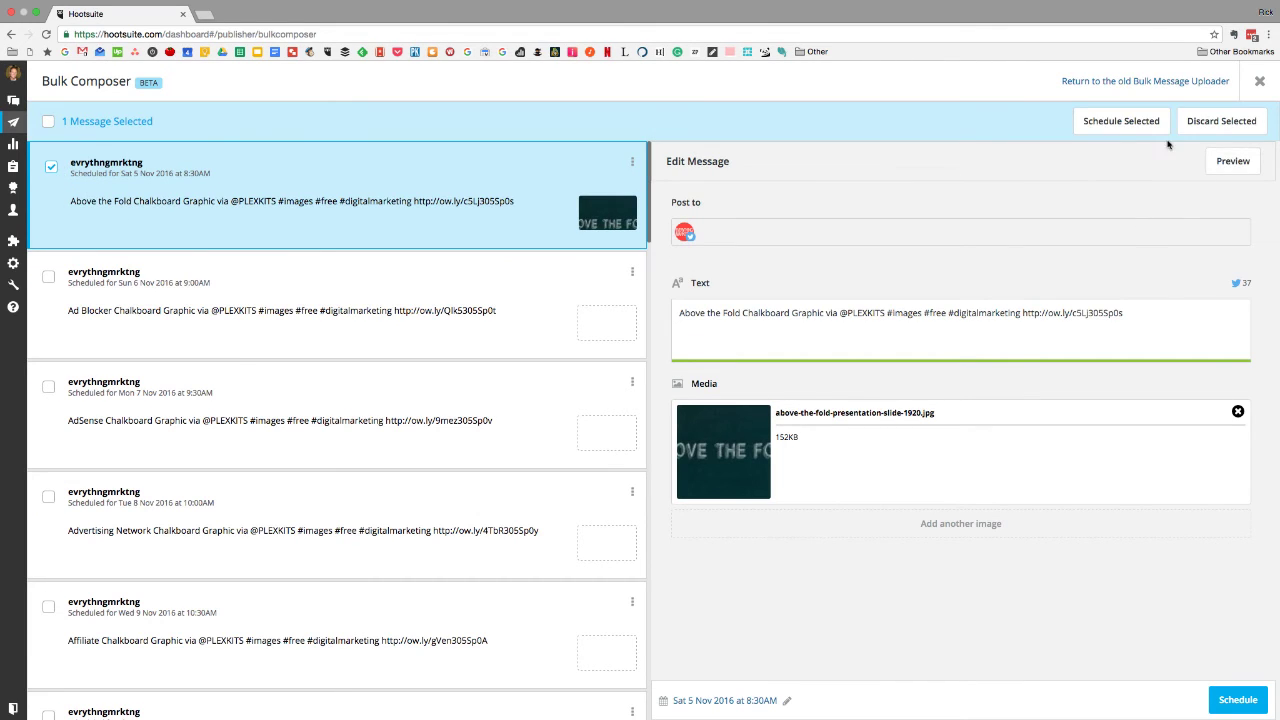
{"action": "left_click", "coordinate": [1213, 122]}
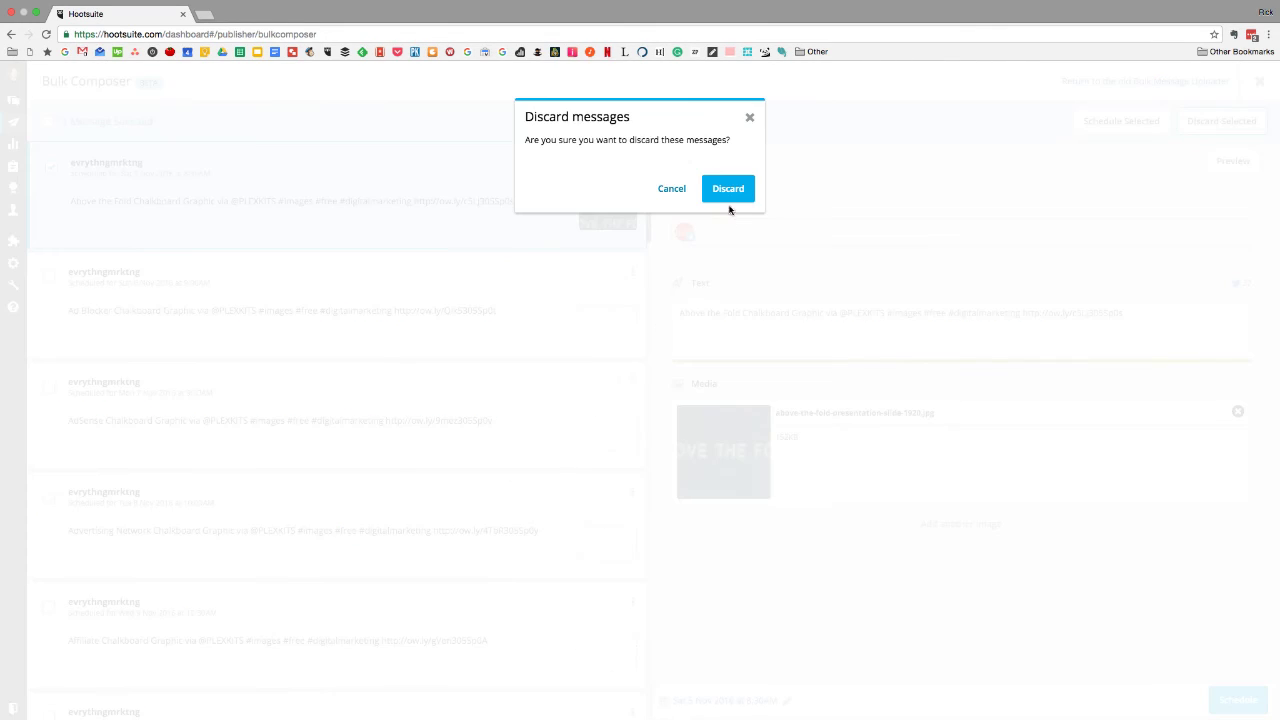
{"action": "left_click", "coordinate": [731, 191]}
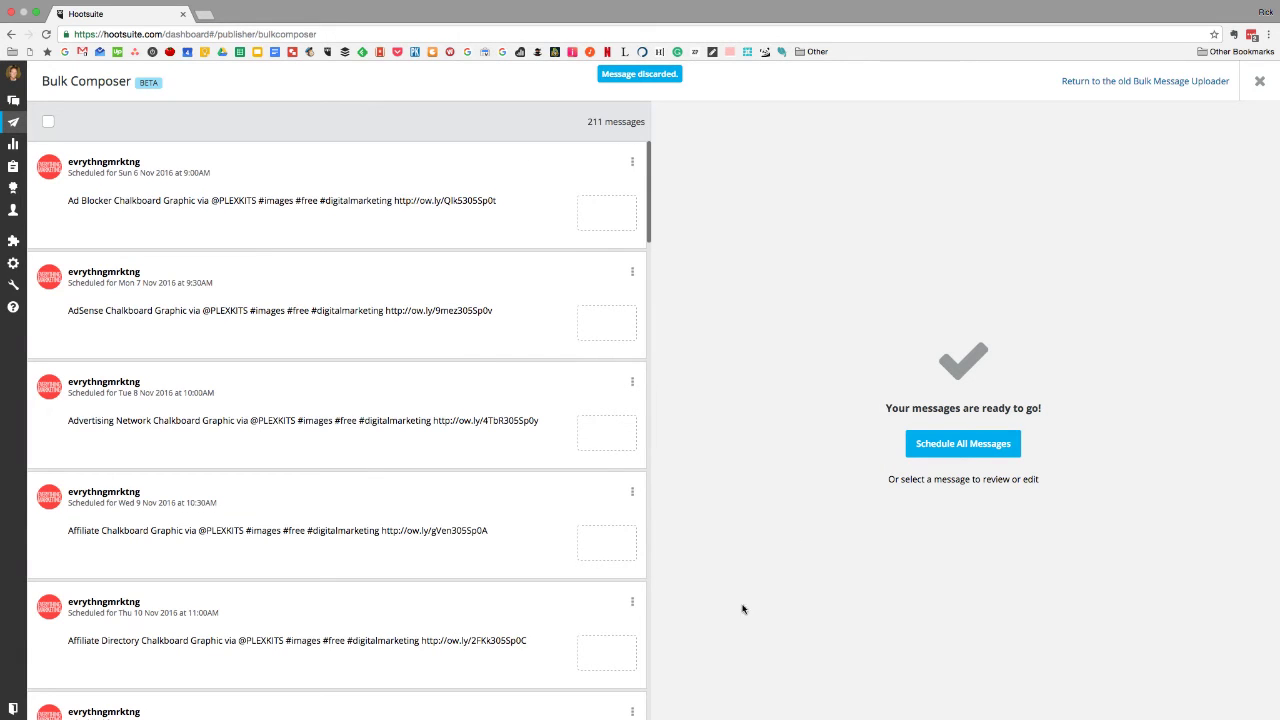
{"action": "left_click", "coordinate": [448, 162]}
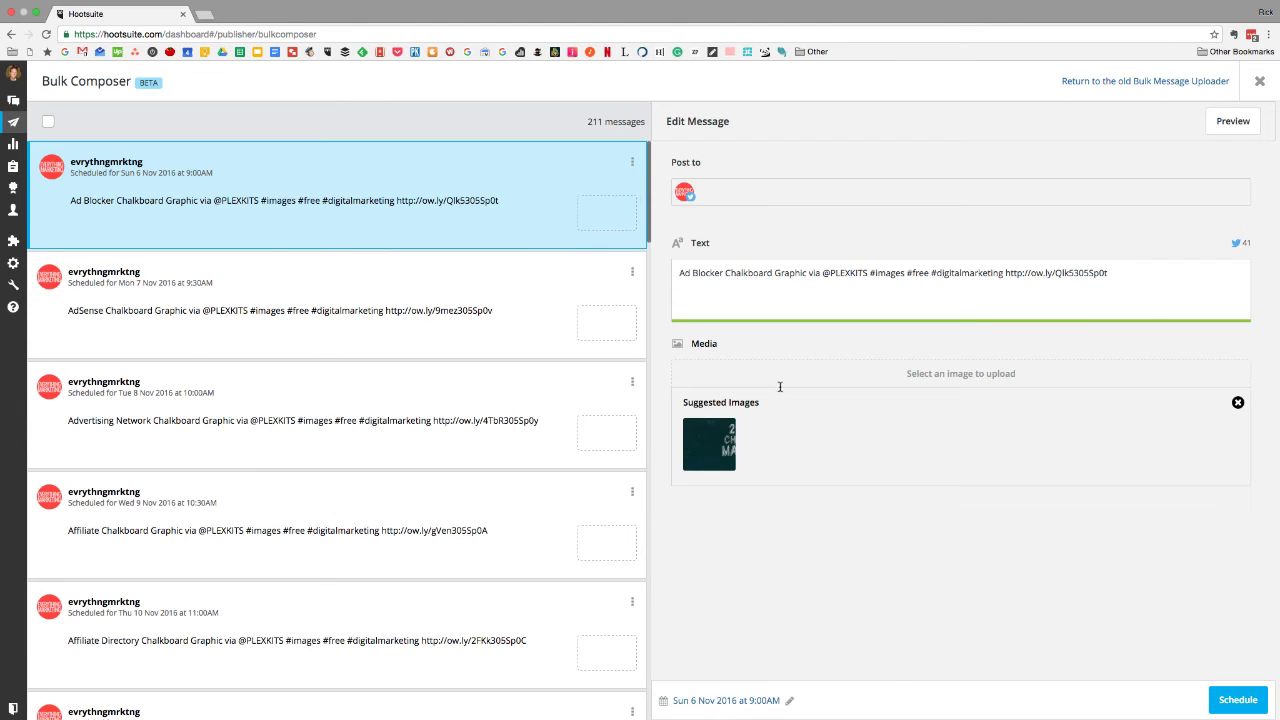
Step: Attach youtube-presentation-slide-1920.jpg to the YouTube Chalkboard Graphic message
{"action": "left_click", "coordinate": [953, 376]}
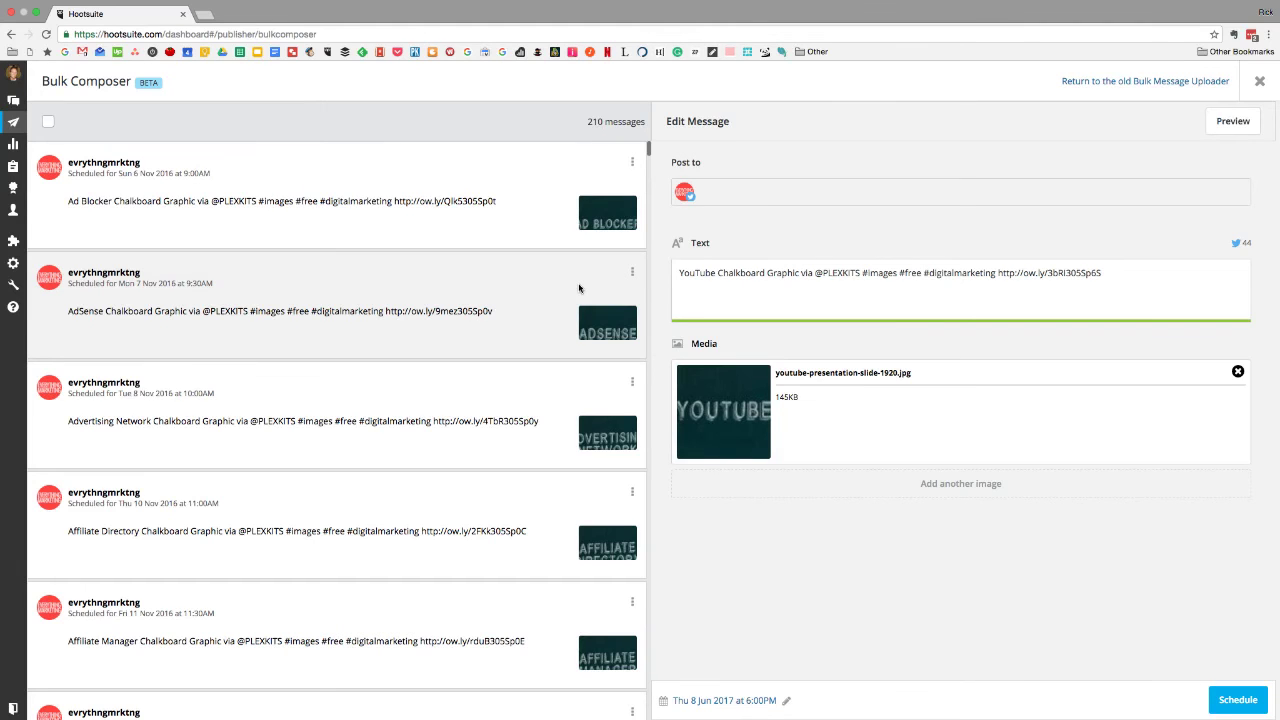
{"action": "scroll", "coordinate": [578, 288], "scroll_direction": "down", "scroll_amount": 5}
{"action": "scroll", "coordinate": [578, 288], "scroll_direction": "up", "scroll_amount": 5}
{"action": "scroll", "coordinate": [578, 288], "scroll_direction": "down", "scroll_amount": 5}
{"action": "scroll", "coordinate": [578, 288], "scroll_direction": "up", "scroll_amount": 5}
{"action": "scroll", "coordinate": [488, 307], "scroll_direction": "down", "scroll_amount": 3}
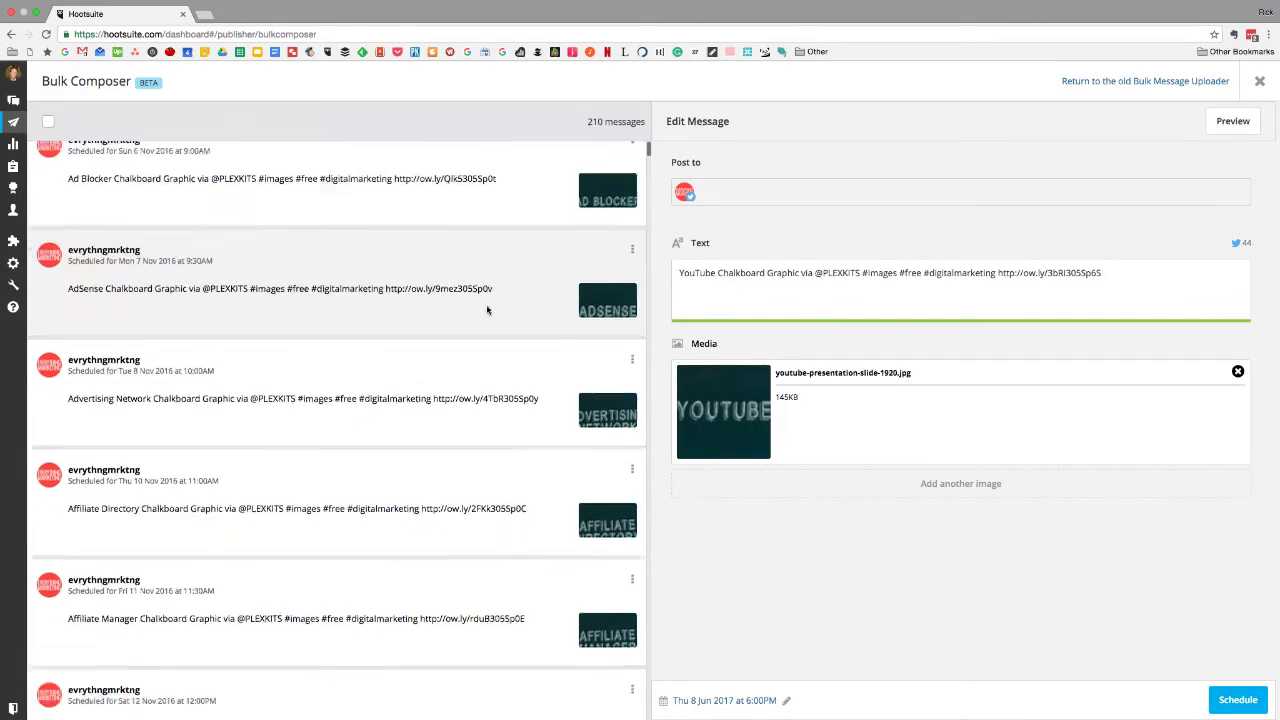
{"action": "scroll", "coordinate": [486, 307], "scroll_direction": "up", "scroll_amount": 3}
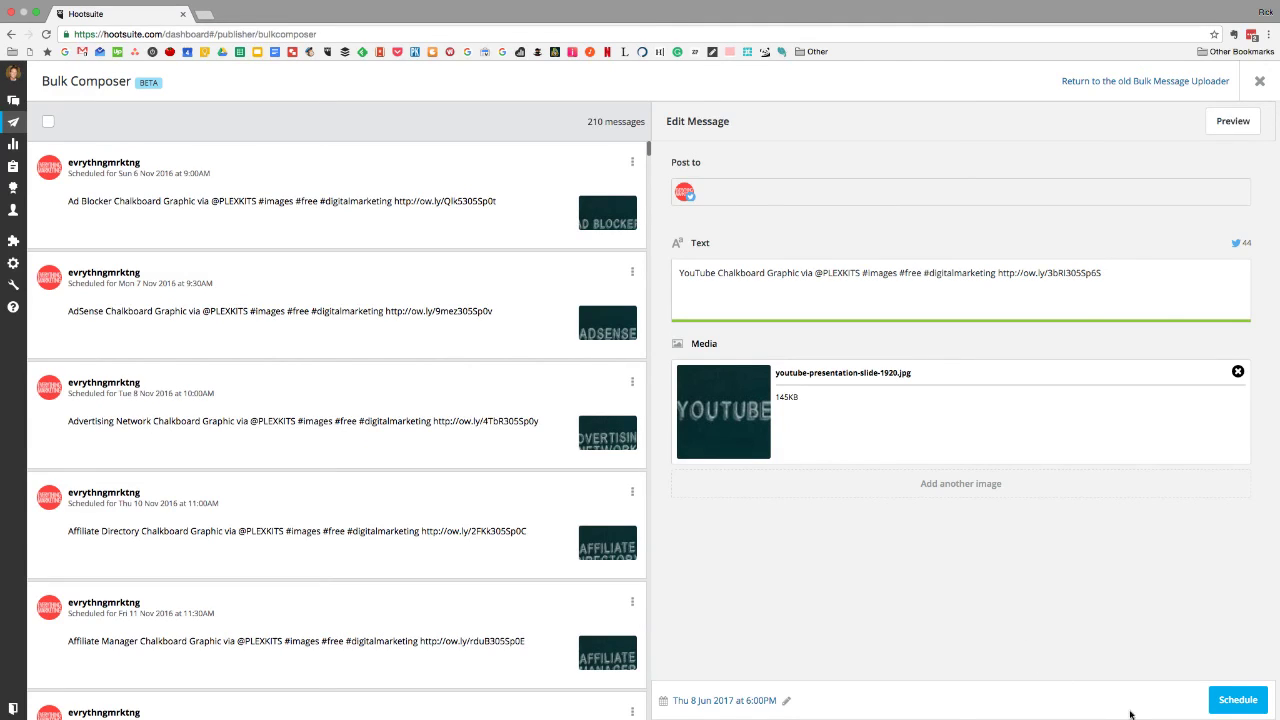
Step: Schedule all 210 selected messages and show the Publisher's scheduled list
{"action": "left_click", "coordinate": [48, 125]}
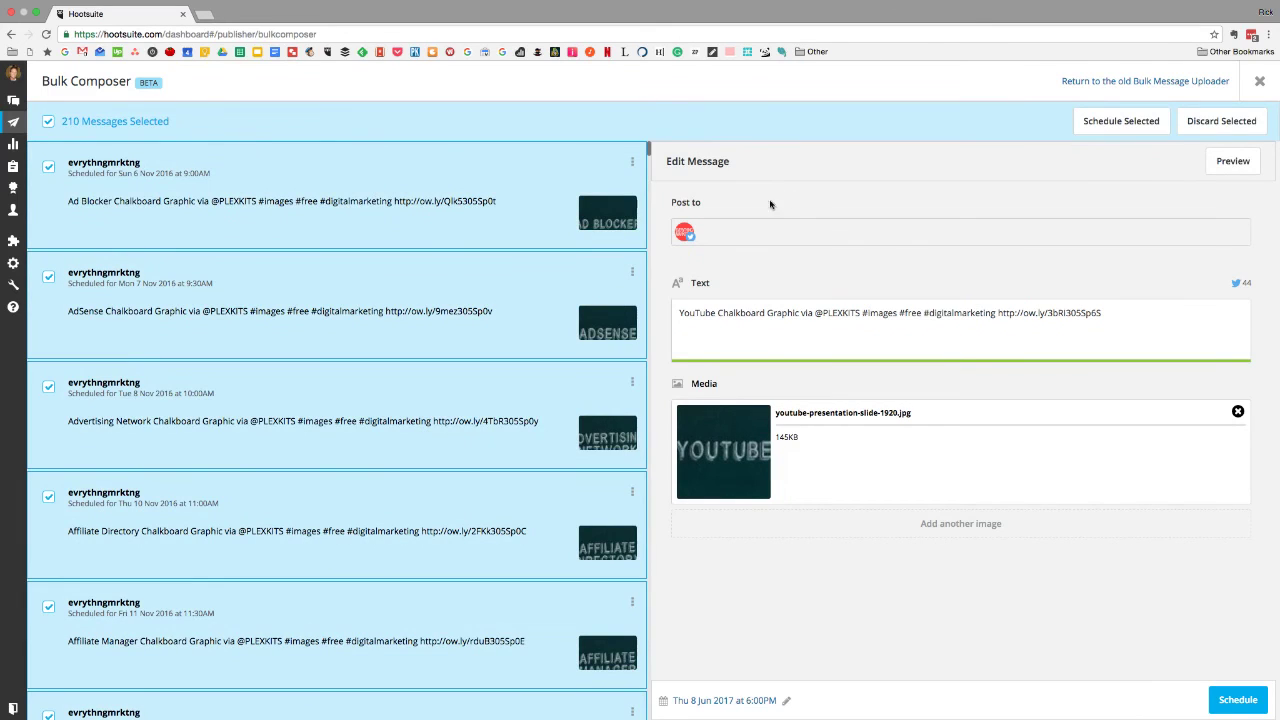
{"action": "left_click", "coordinate": [1103, 128]}
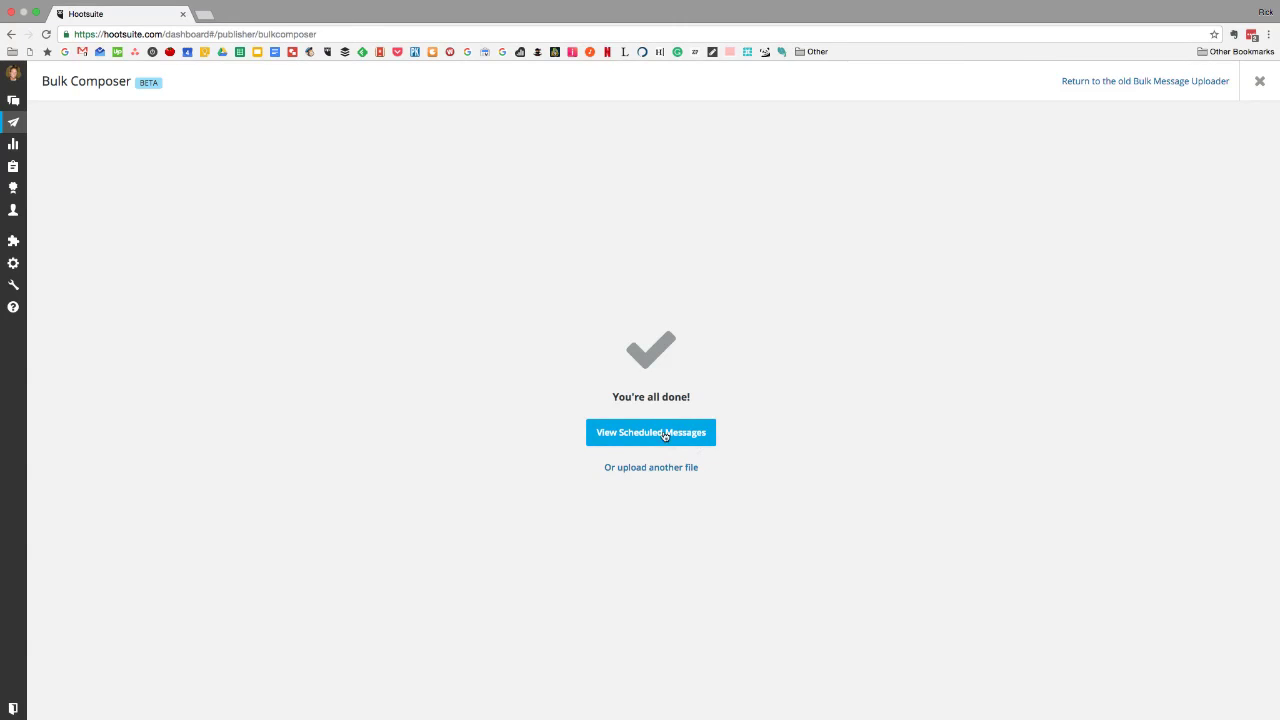
{"action": "left_click", "coordinate": [684, 433]}
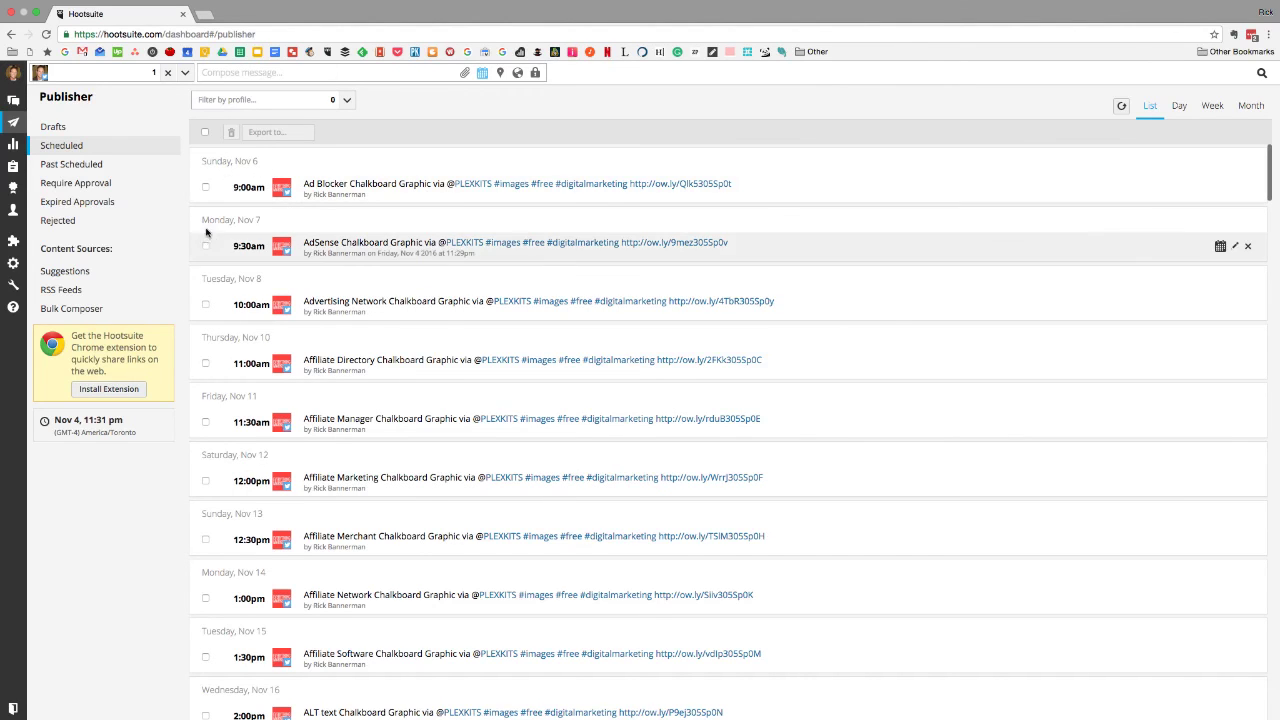
Step: Scroll to the YouTube Chalkboard Graphic tweet set for Thursday, Jun 8 2017 at 6:00pm
{"action": "scroll", "coordinate": [243, 300], "scroll_direction": "down", "scroll_amount": 3}
{"action": "scroll", "coordinate": [240, 405], "scroll_direction": "down", "scroll_amount": 20}
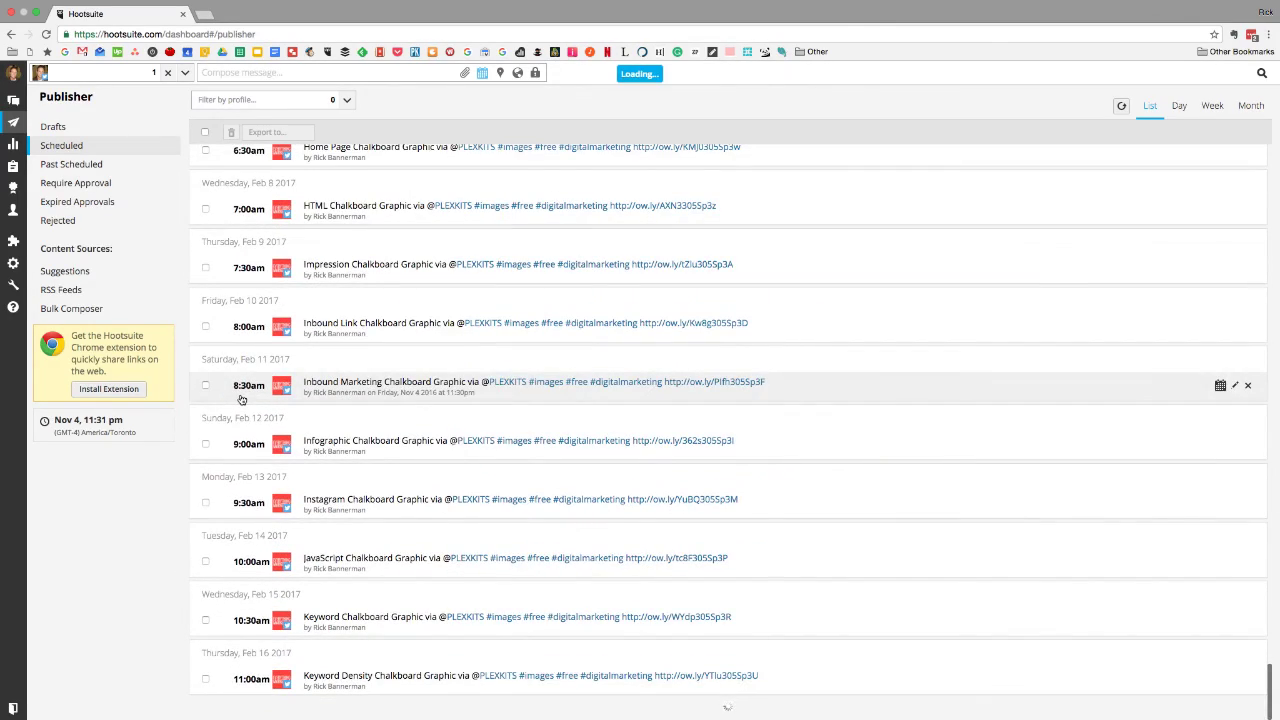
{"action": "scroll", "coordinate": [240, 400], "scroll_direction": "down", "scroll_amount": 20}
{"action": "scroll", "coordinate": [241, 398], "scroll_direction": "down", "scroll_amount": 5}
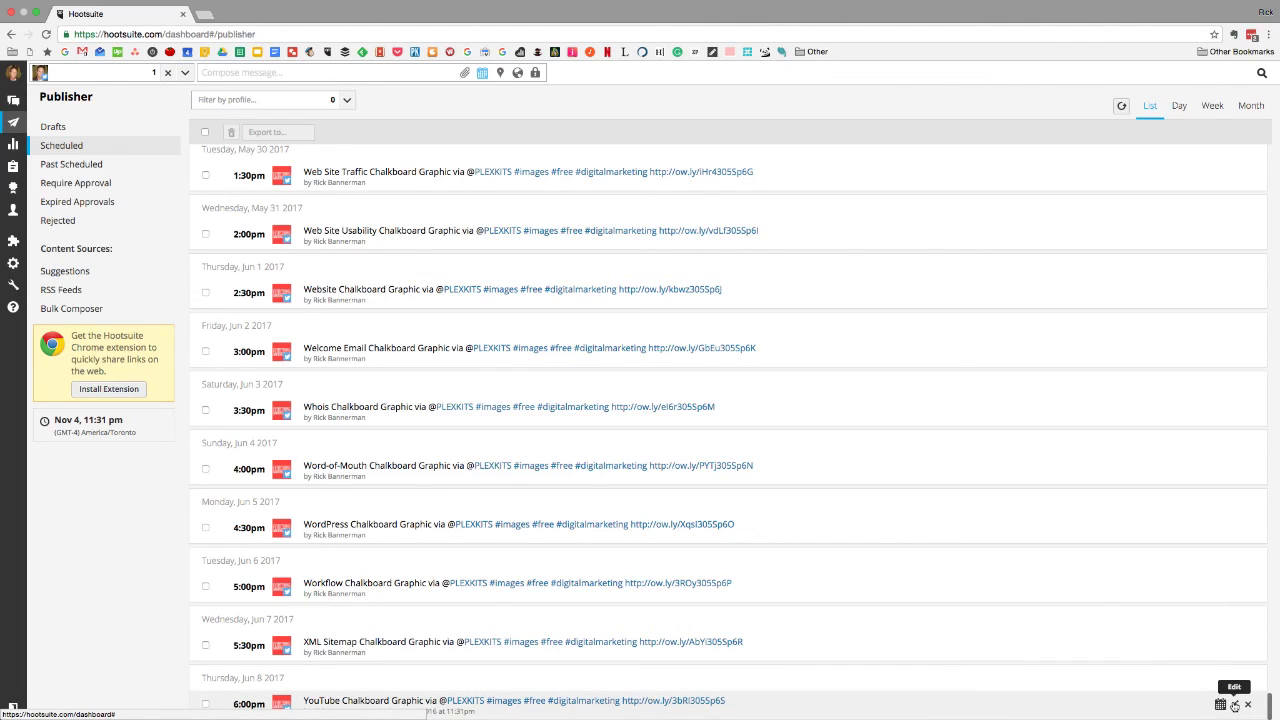
{"action": "left_click", "coordinate": [1235, 705]}
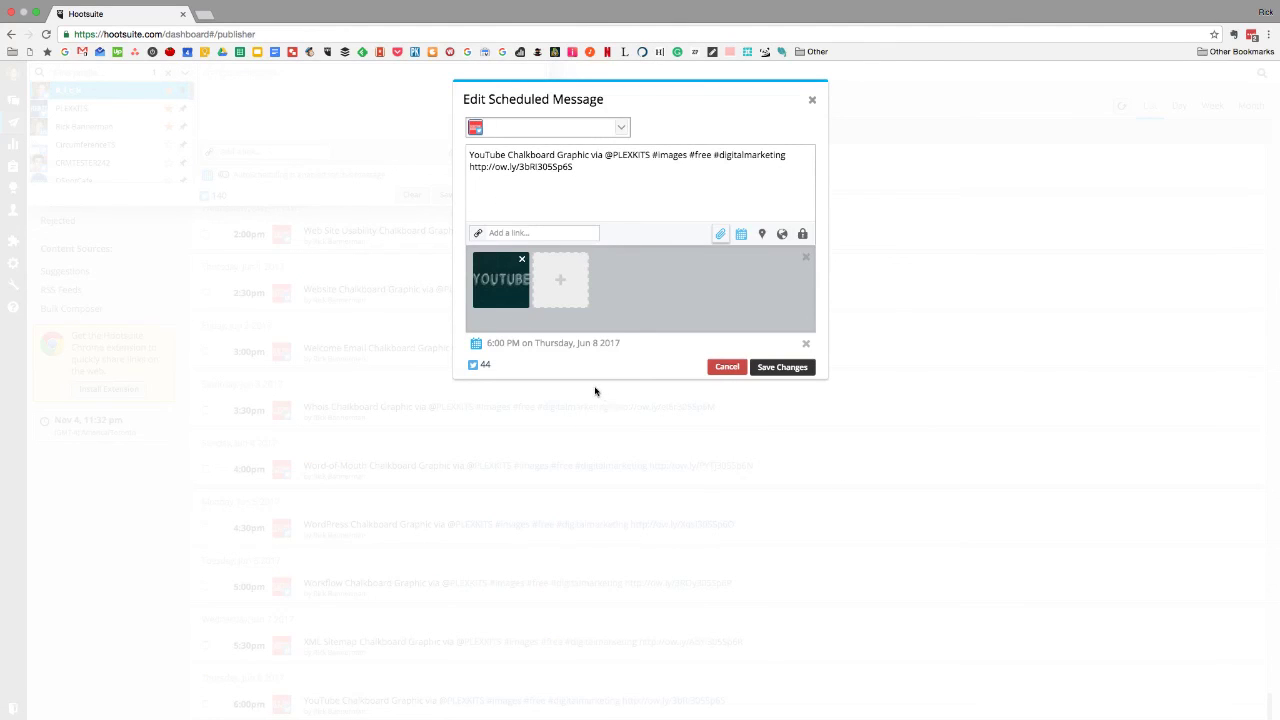
{"action": "left_click", "coordinate": [727, 367]}
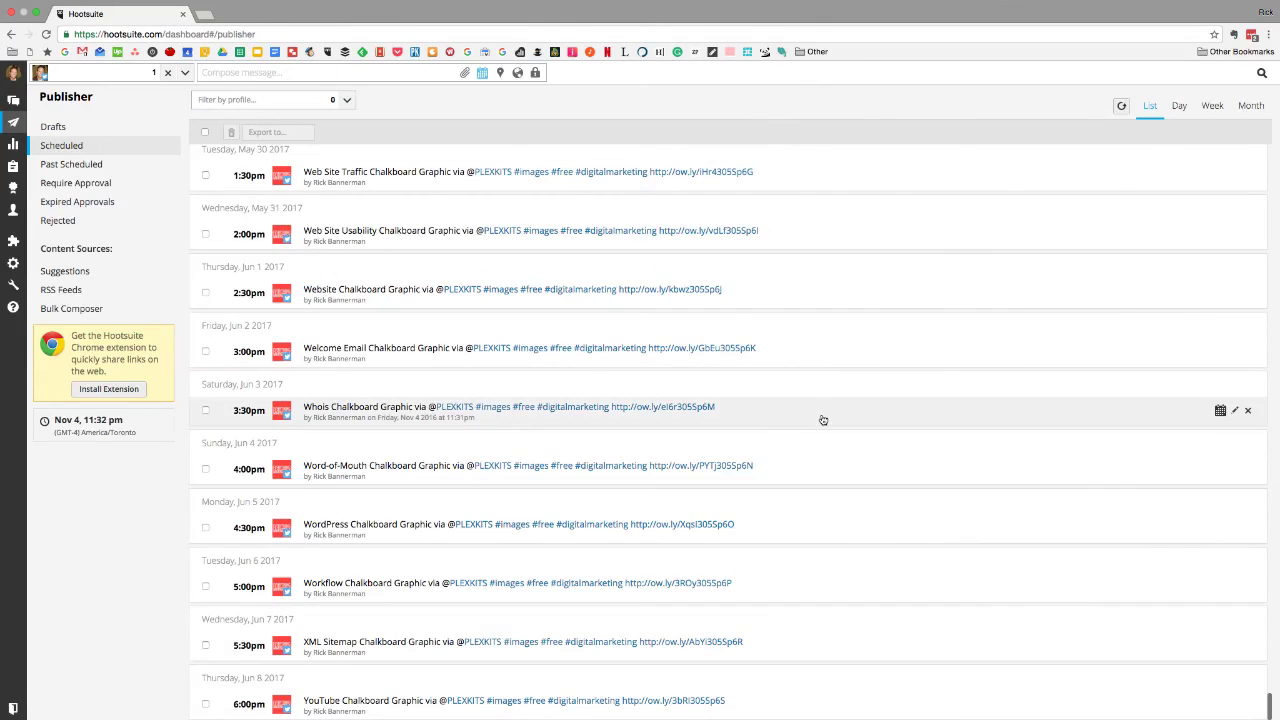
Step: Scroll back up to the Ad Blocker tweet on Sunday, Nov 6 at 9:00am
{"action": "scroll", "coordinate": [823, 422], "scroll_direction": "up", "scroll_amount": 20}
{"action": "scroll", "coordinate": [826, 428], "scroll_direction": "up", "scroll_amount": 20}
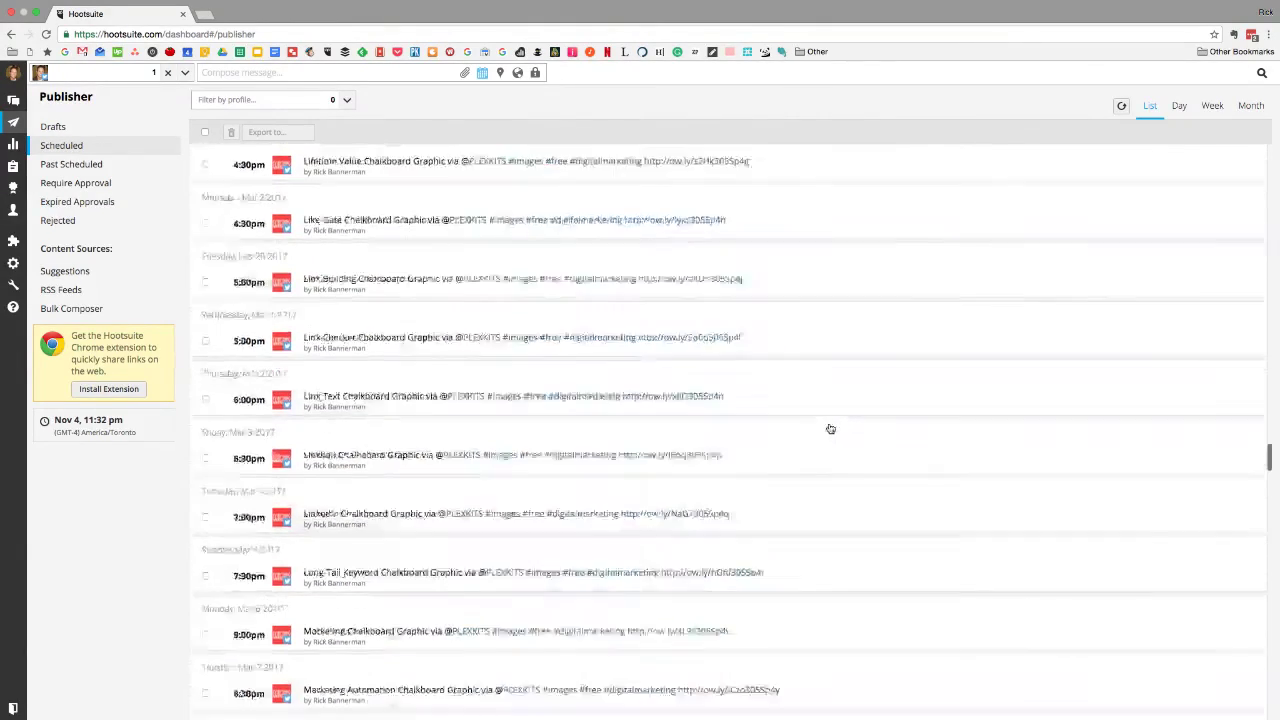
{"action": "scroll", "coordinate": [836, 416], "scroll_direction": "up", "scroll_amount": 10}
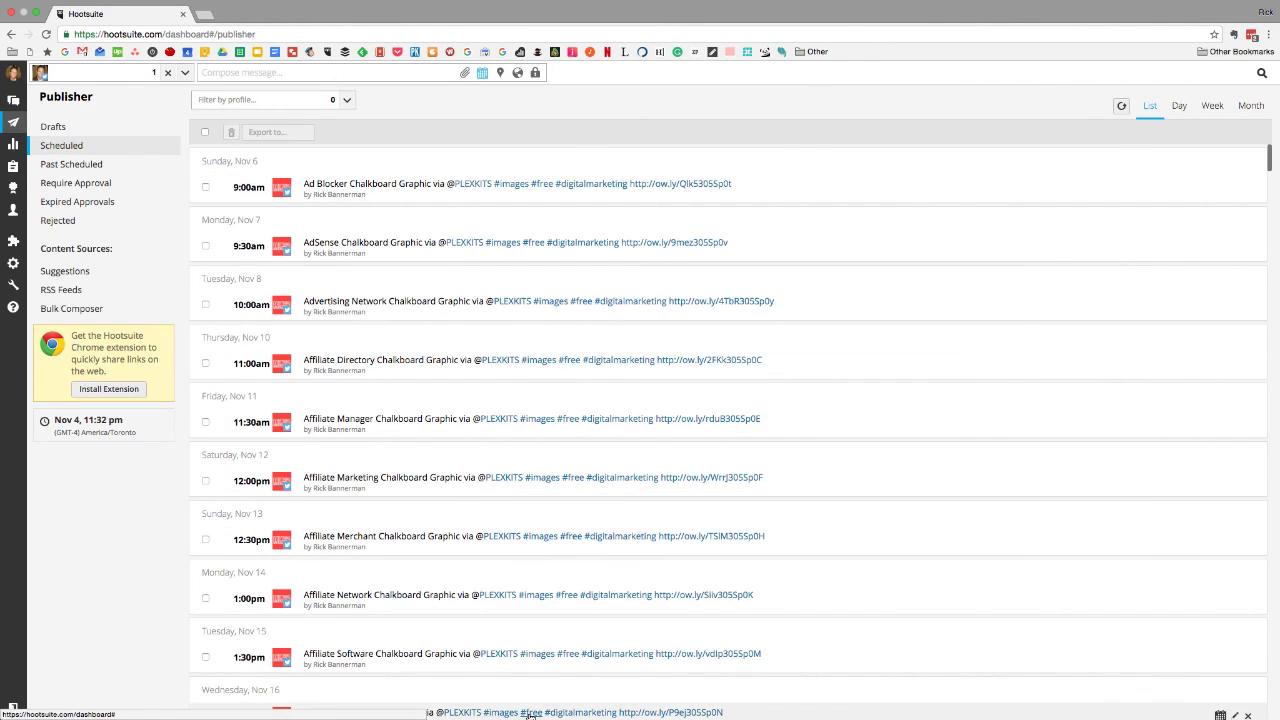
{"action": "mouse_move", "coordinate": [528, 705]}
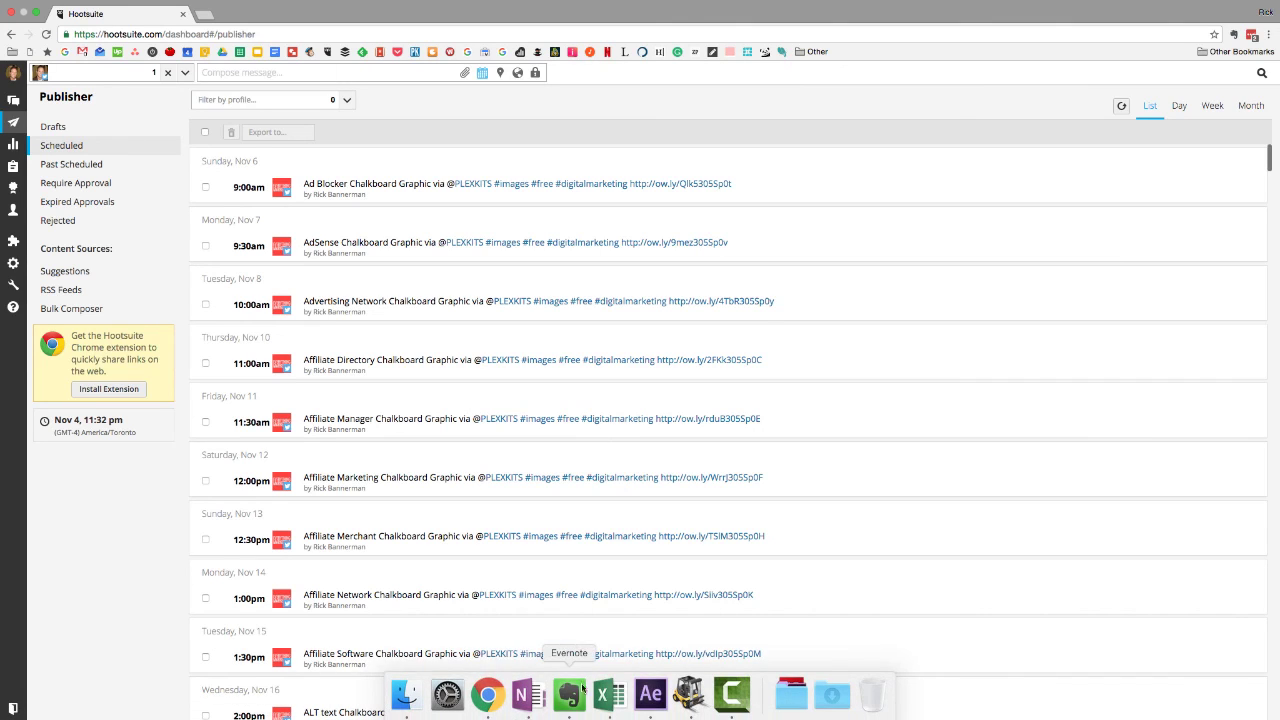